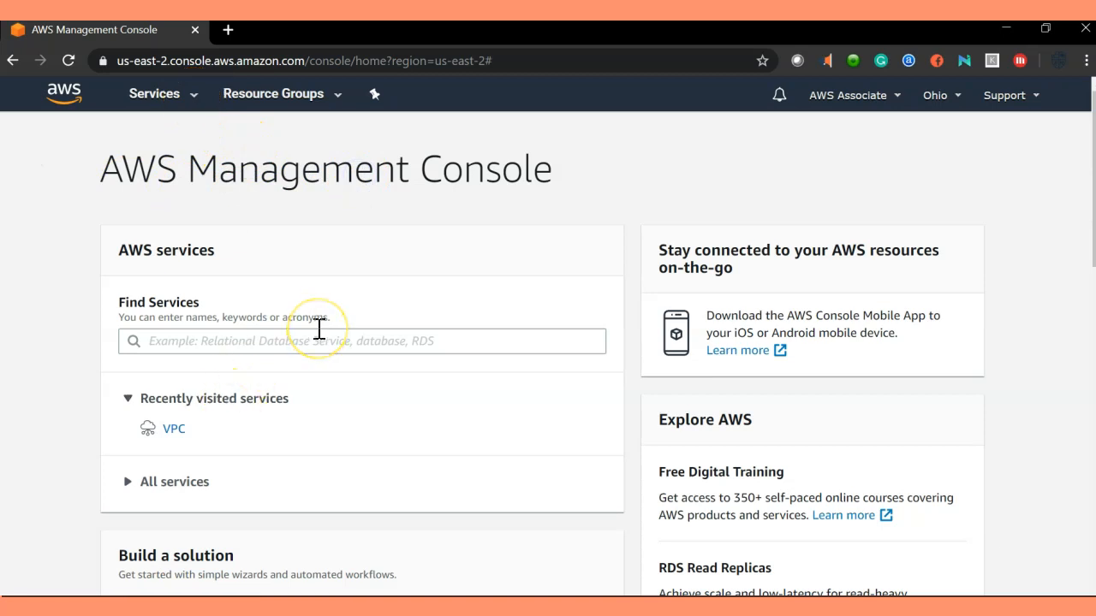
Search the Services menu for 'sns' and open Simple Notification Service.
left_click(184, 94)
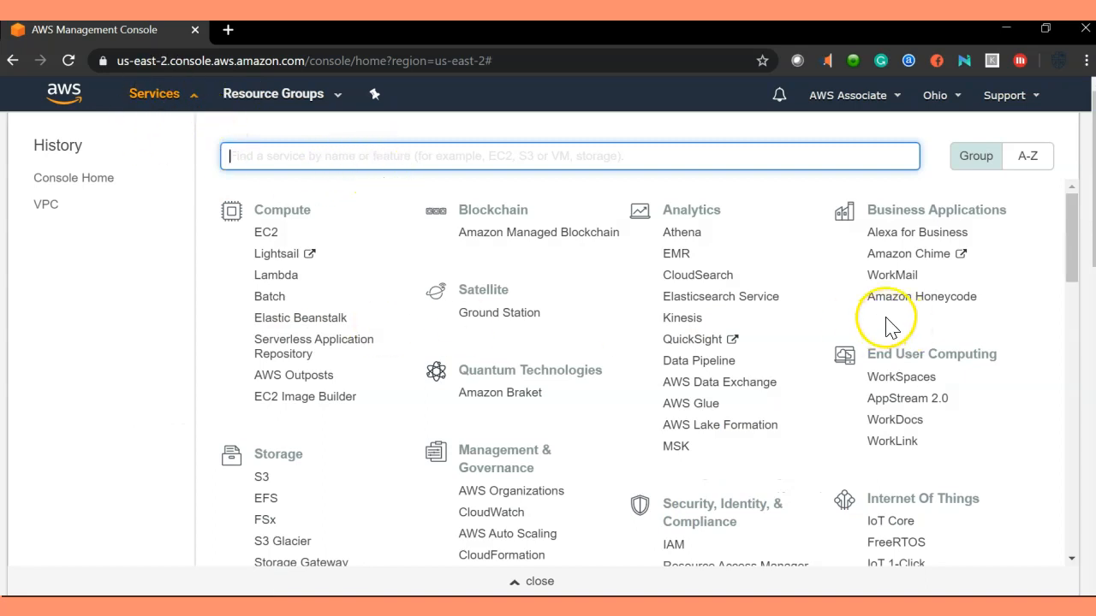
left_click_drag(257, 211, 310, 210)
left_click(342, 238)
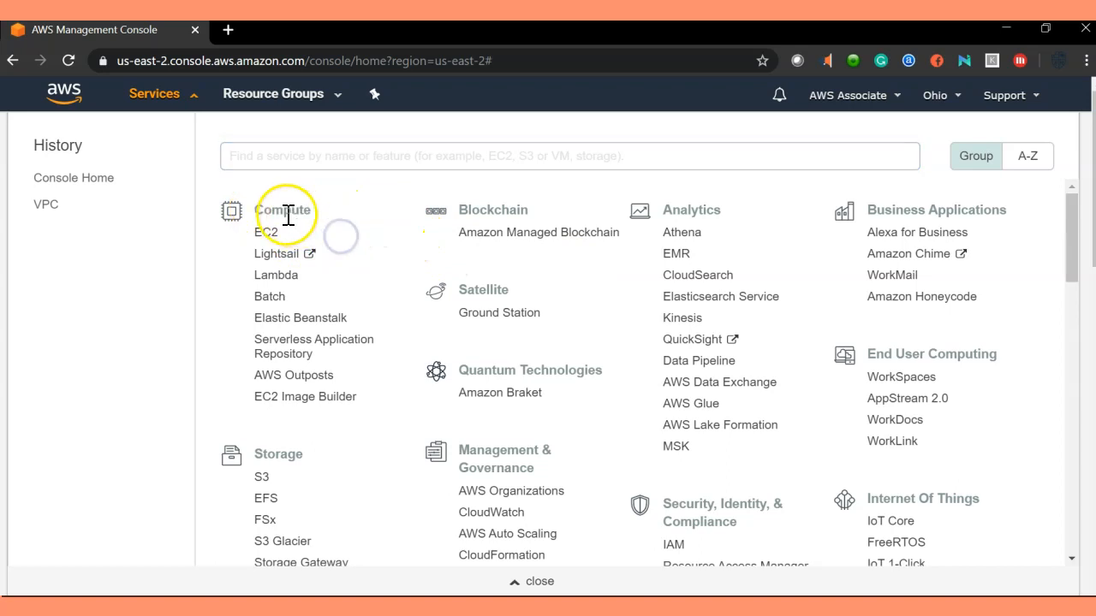
scroll(648, 423, "down", 5)
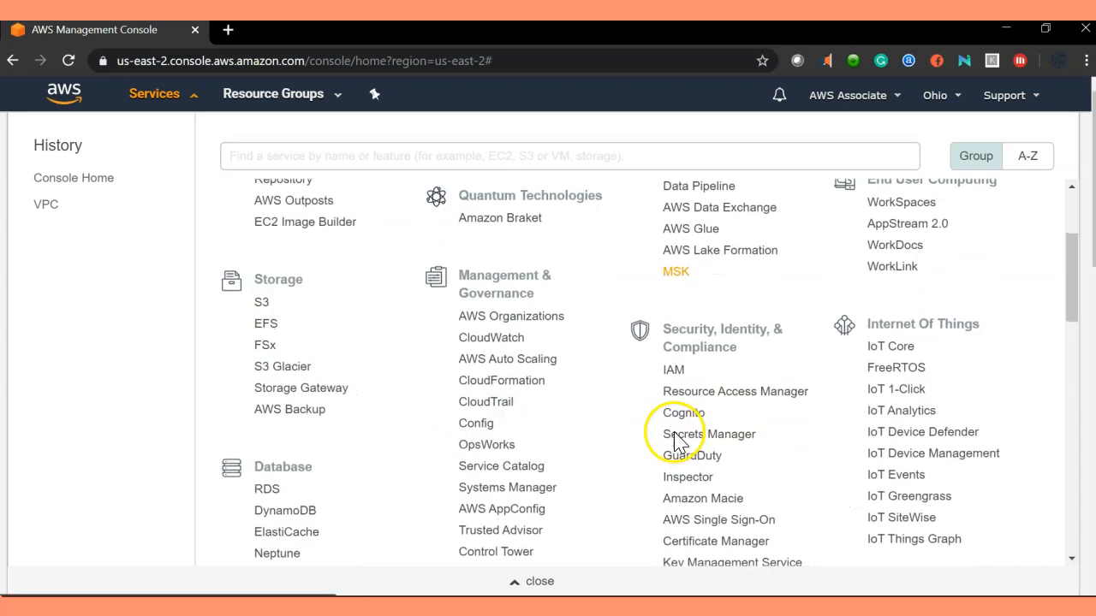
left_click(444, 163)
type("sns")
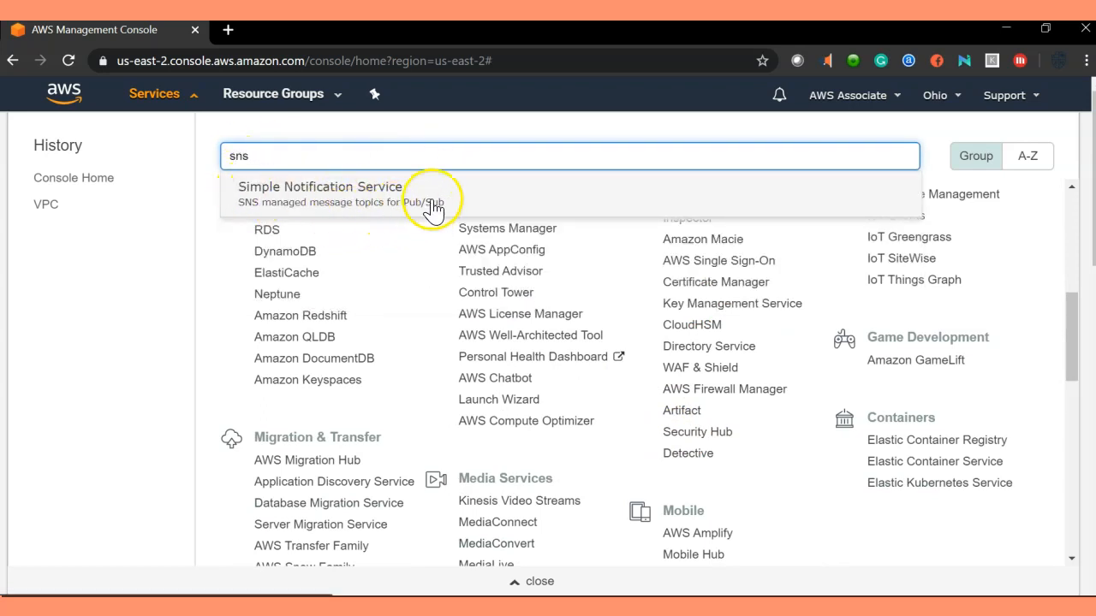
left_click(434, 206)
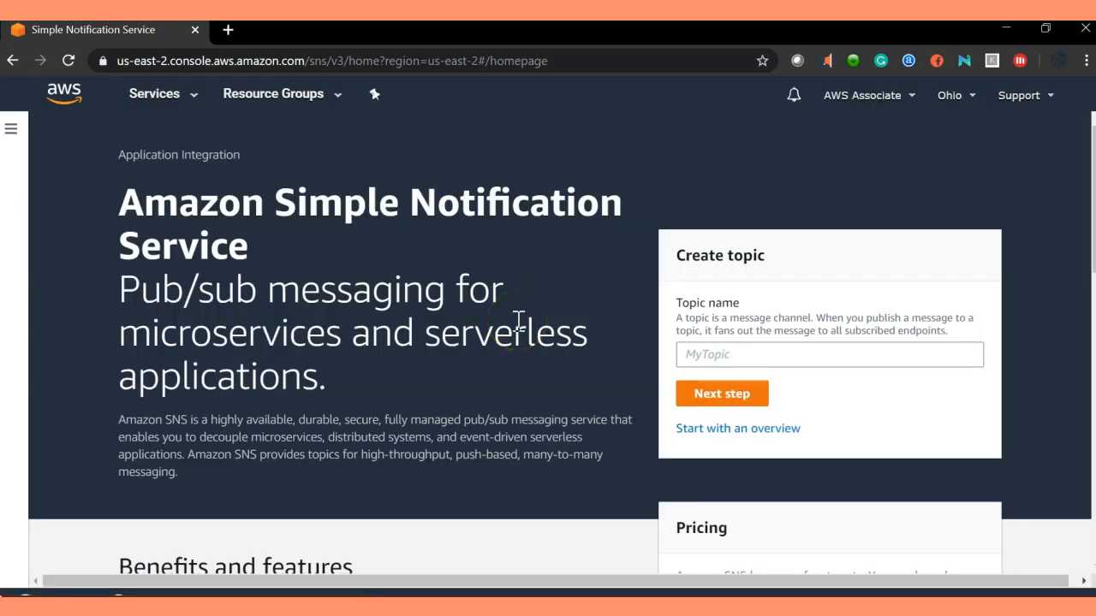
scroll(518, 321, "down", 12)
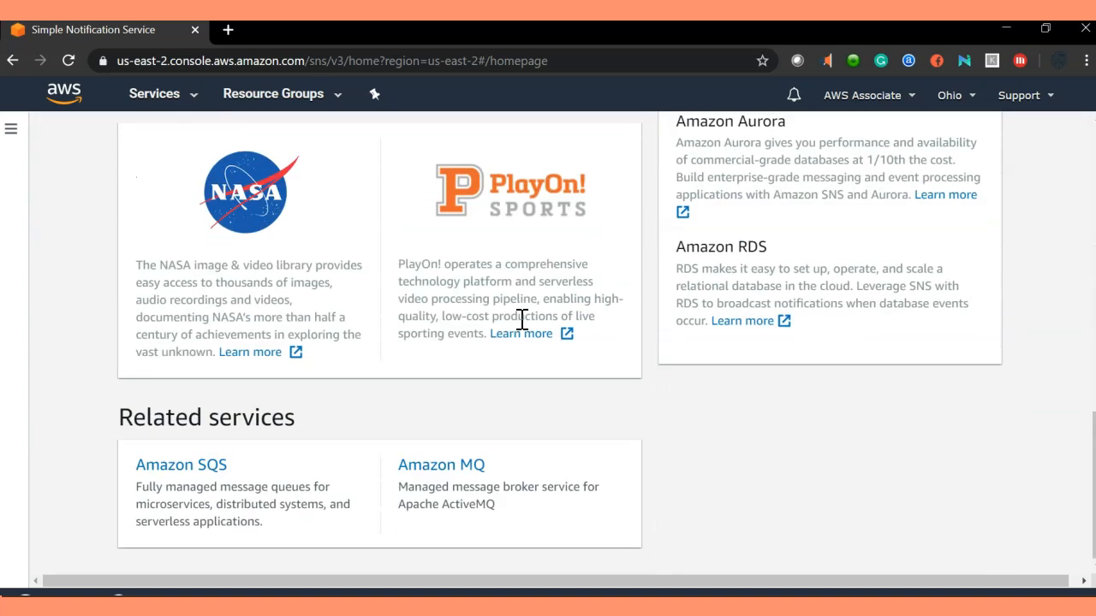
scroll(710, 421, "up", 12)
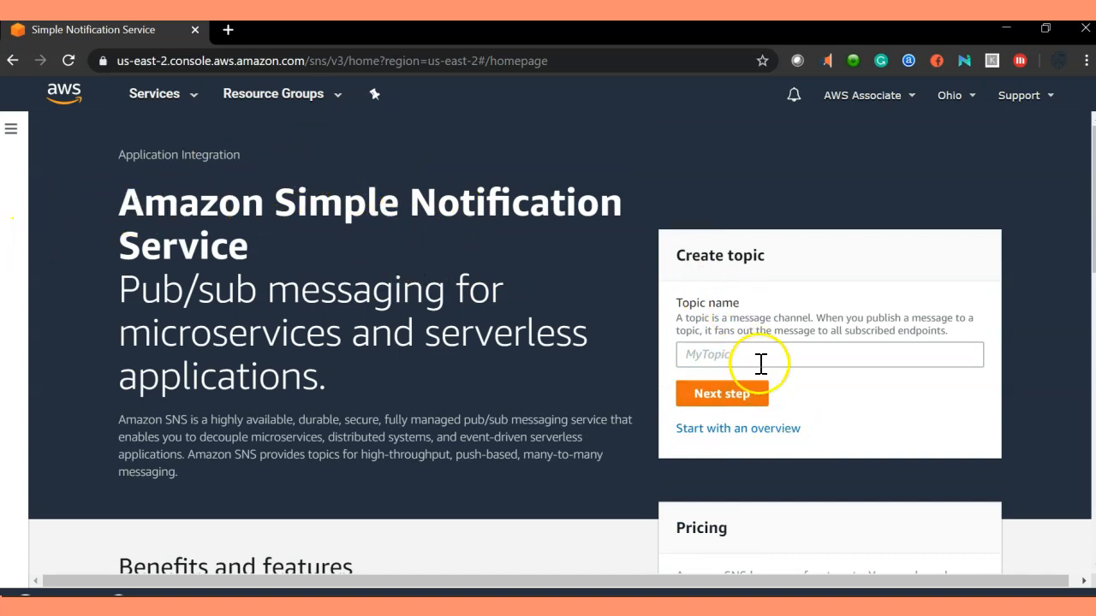
left_click_drag(127, 196, 243, 240)
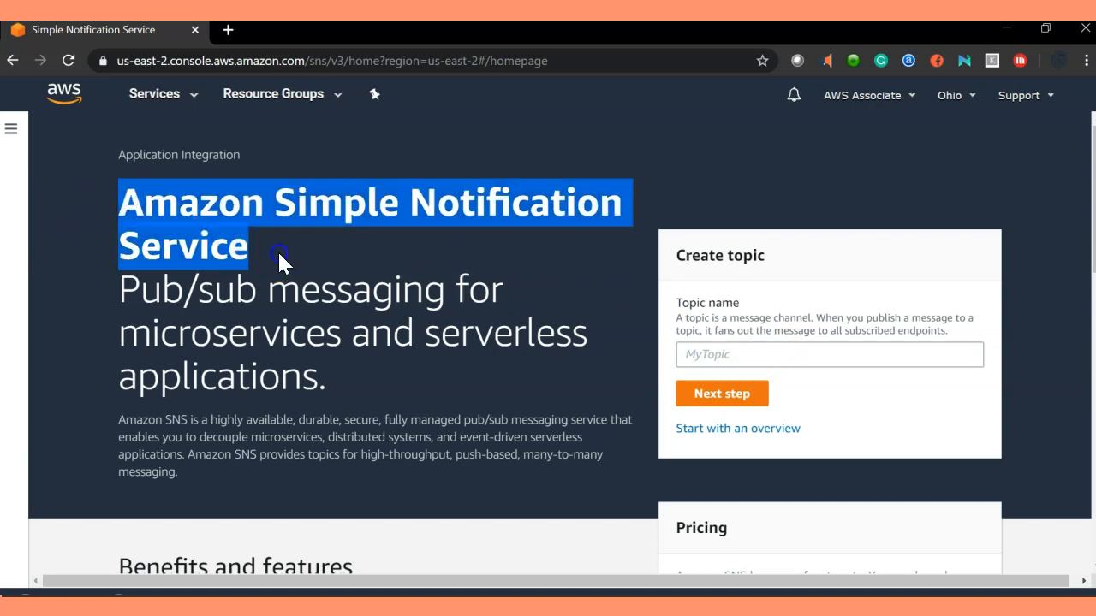
left_click(269, 250)
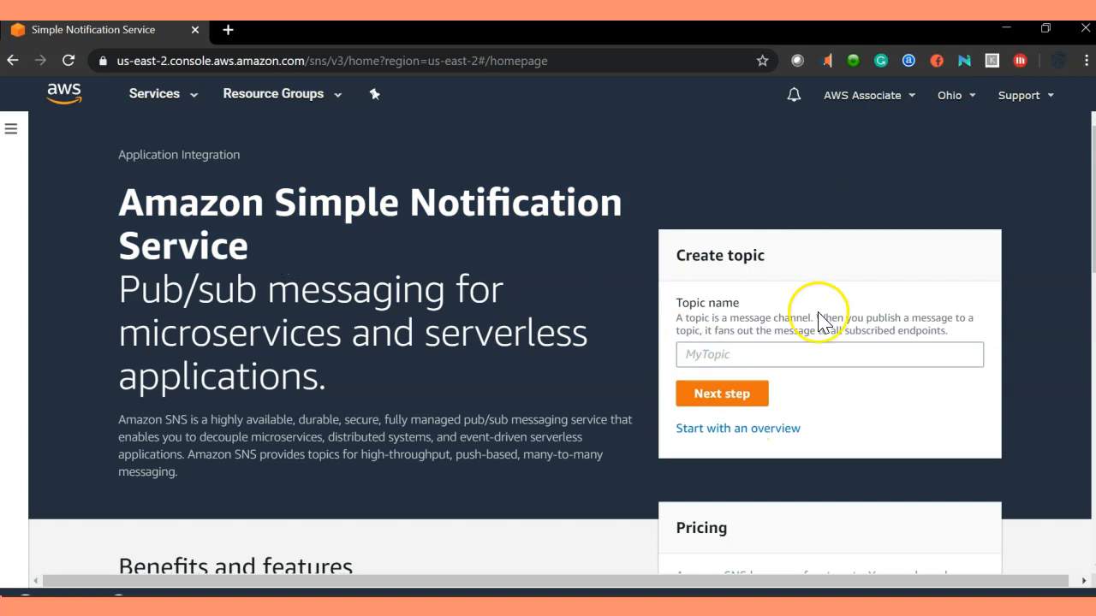
left_click(727, 356)
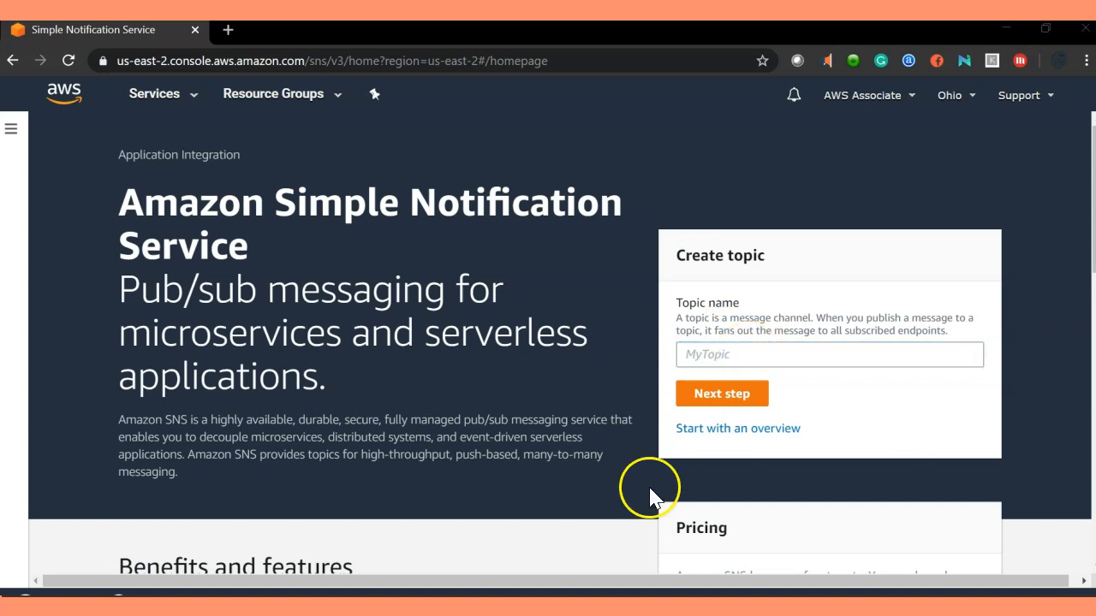
Name the new topic mysnsnotification and use mysnsnotification as its display name.
left_click(725, 355)
type("mysnsnotification")
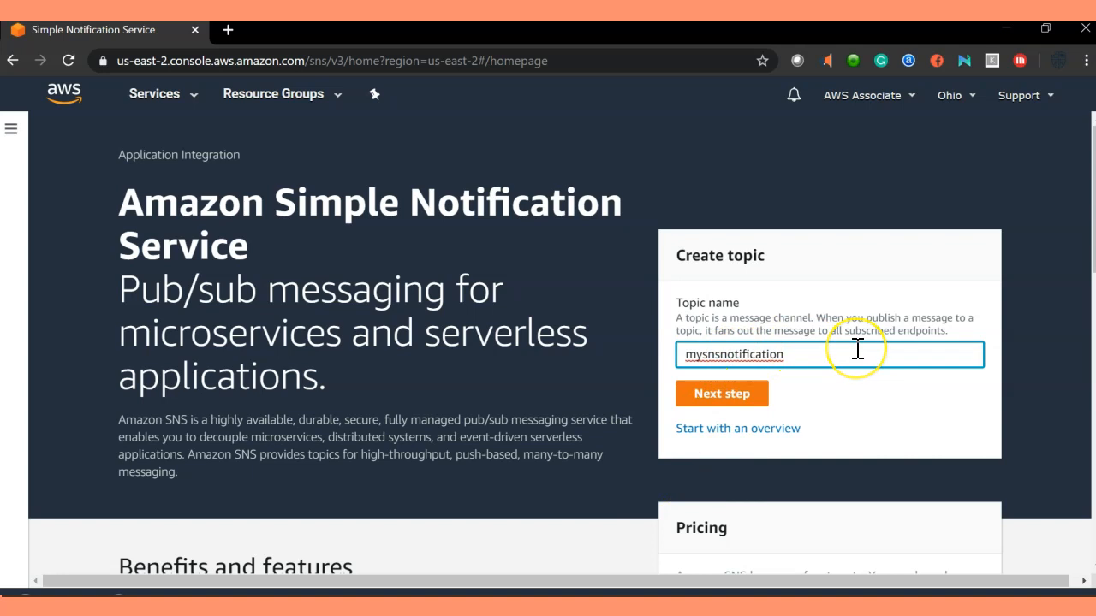
left_click(734, 397)
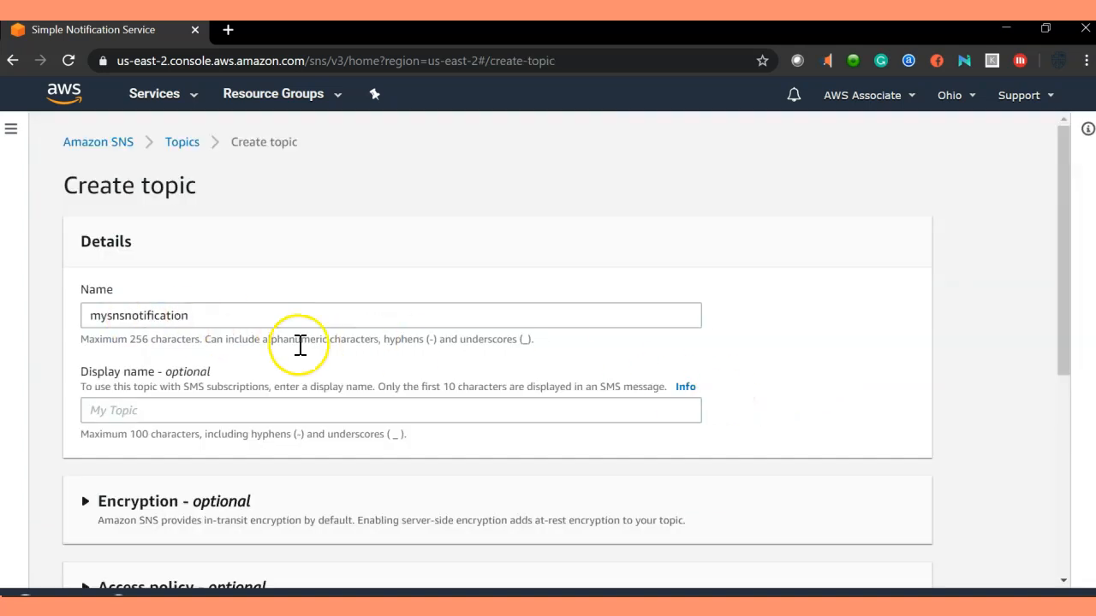
left_click(172, 404)
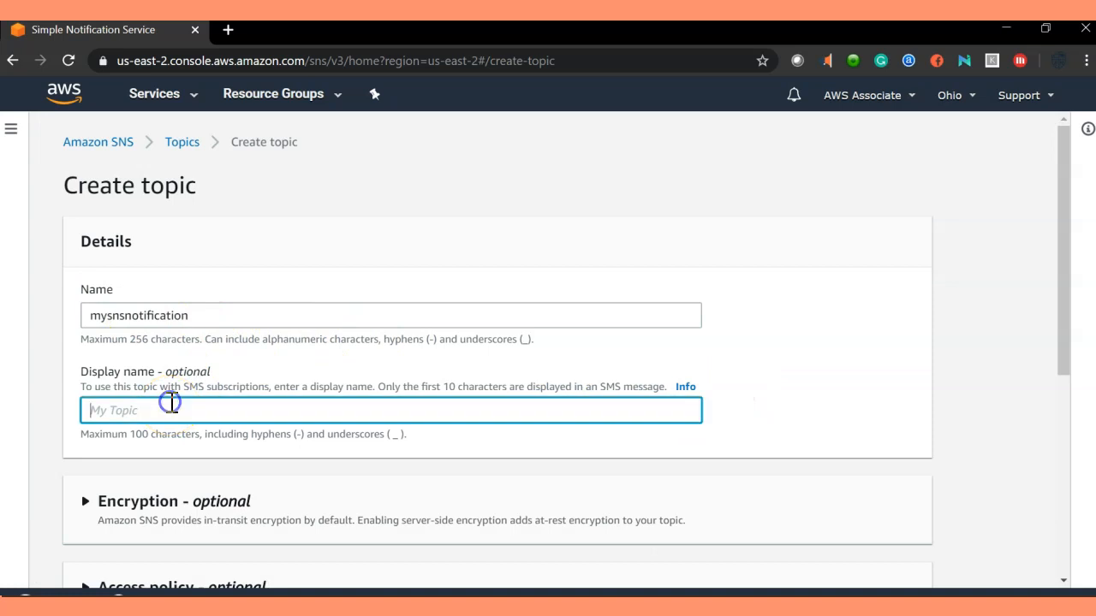
type("mysnsnotification")
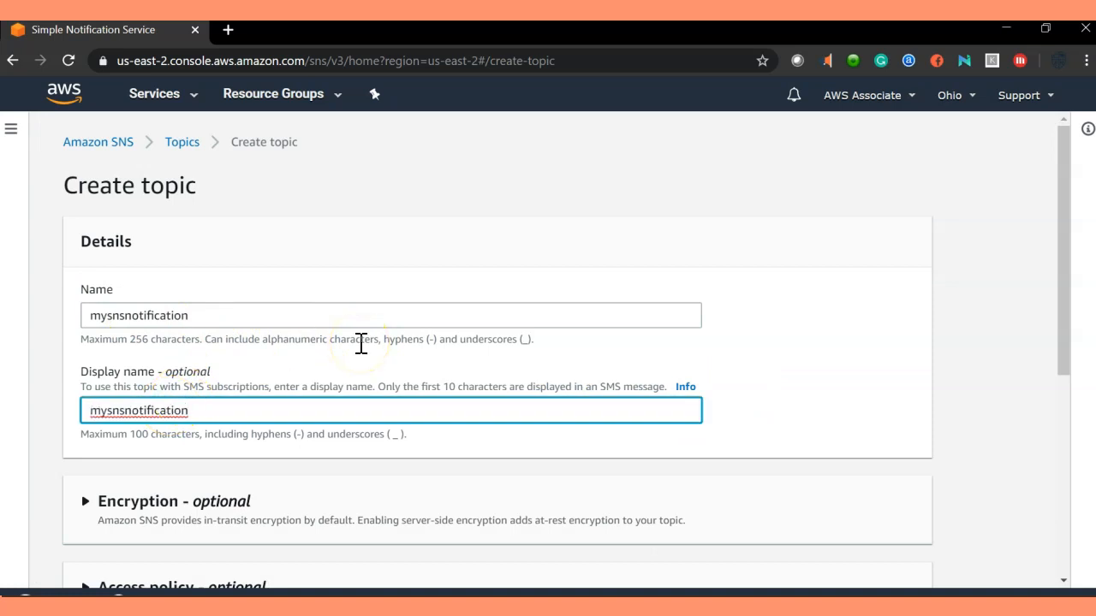
Review the topic's encryption, access policy and delivery retry policy sections, leaving defaults.
scroll(361, 343, "down", 2)
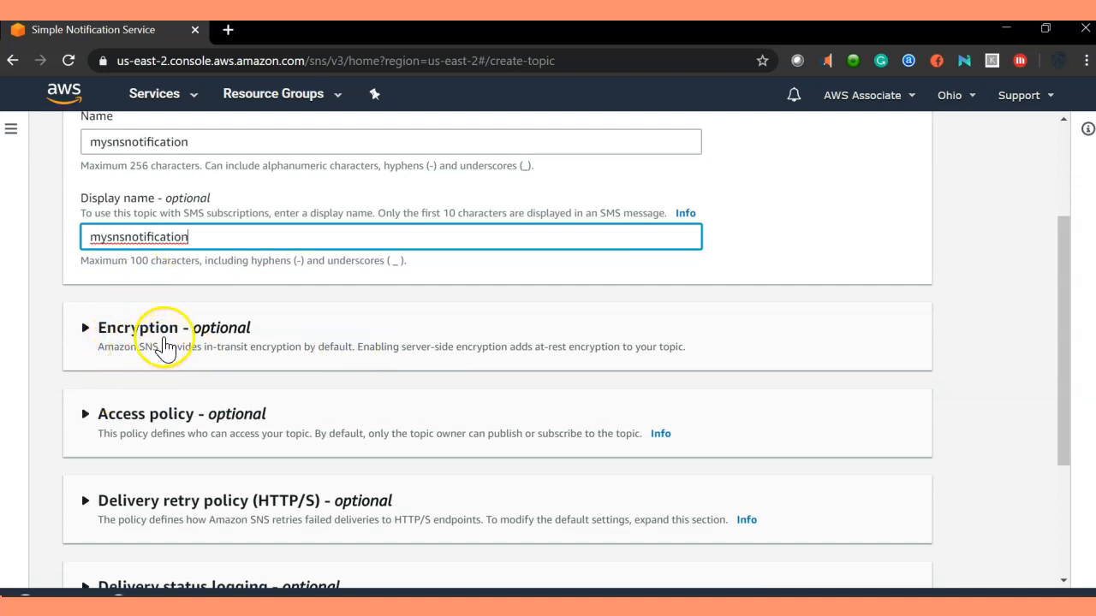
scroll(157, 384, "down", 3)
scroll(157, 384, "up", 1)
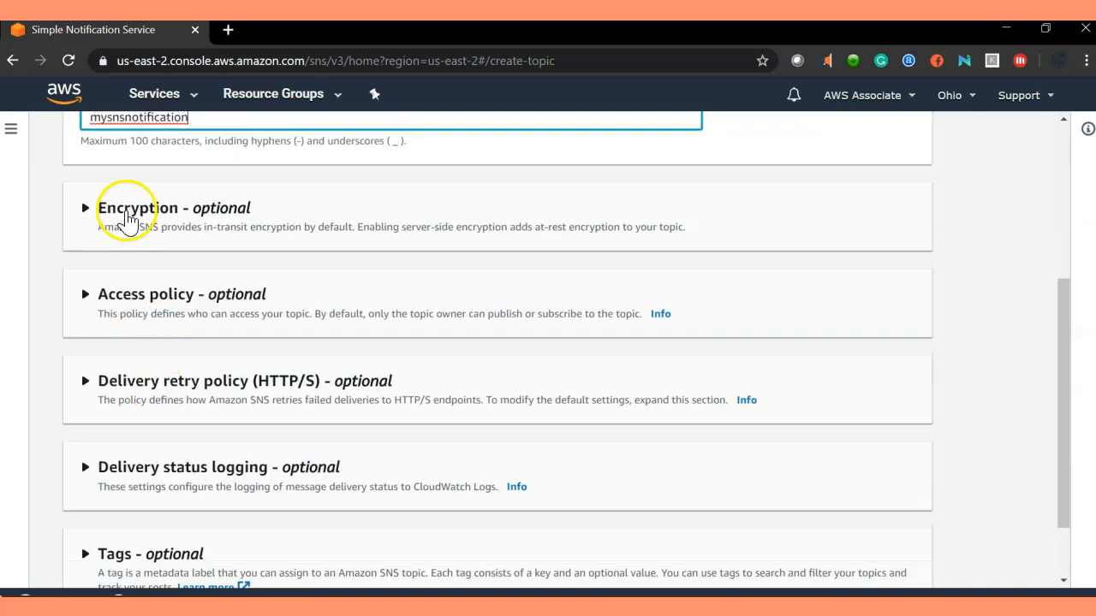
left_click(129, 212)
scroll(171, 368, "down", 2)
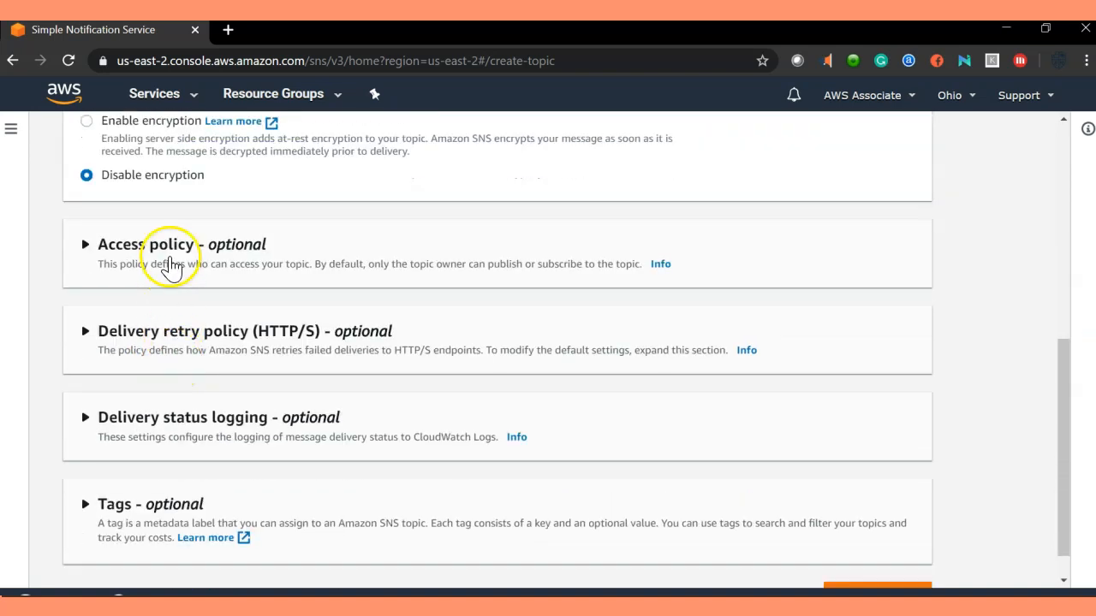
left_click(171, 247)
scroll(651, 479, "down", 3)
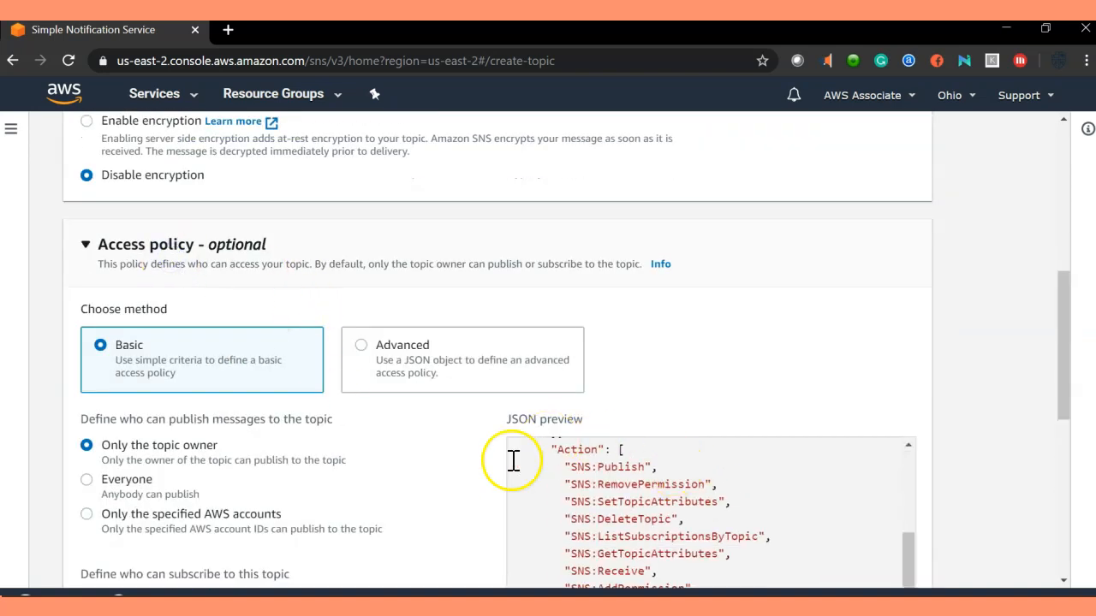
scroll(337, 501, "down", 2)
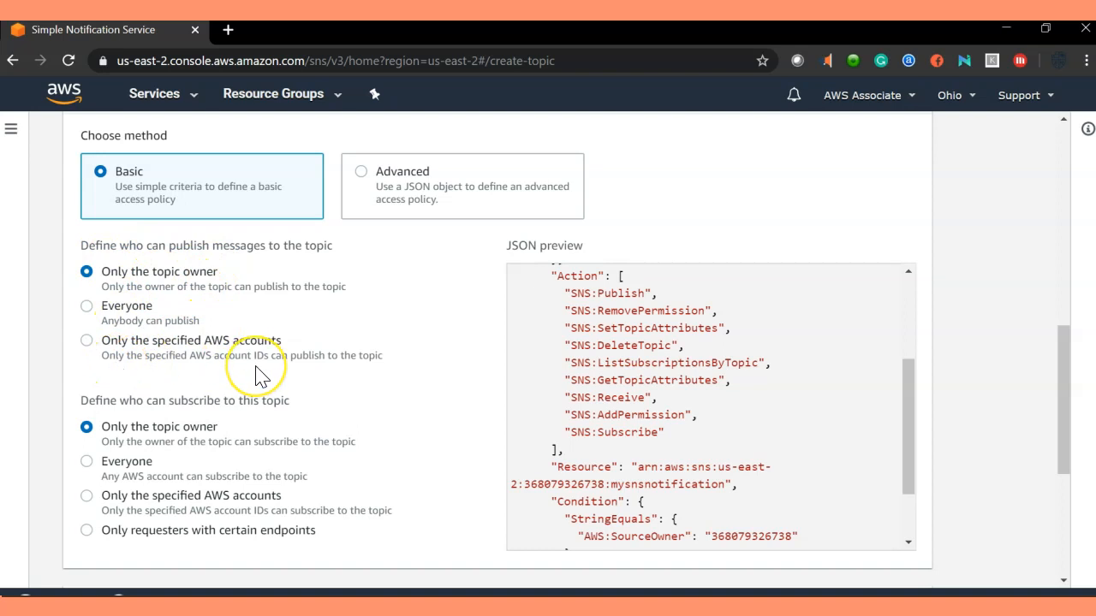
scroll(257, 374, "down", 4)
scroll(171, 314, "up", 3)
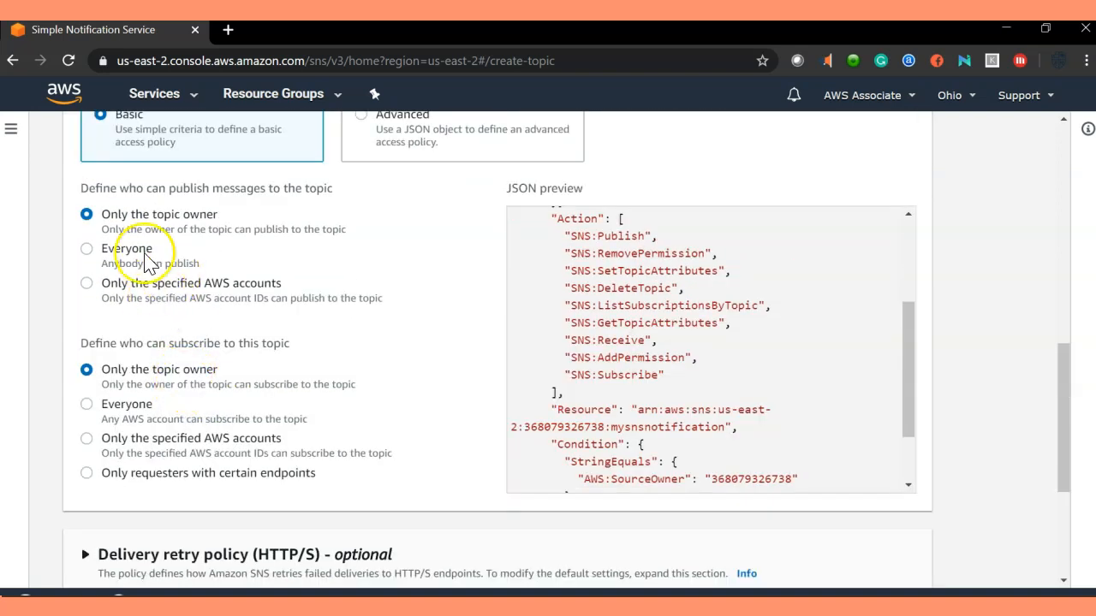
scroll(162, 315, "up", 4)
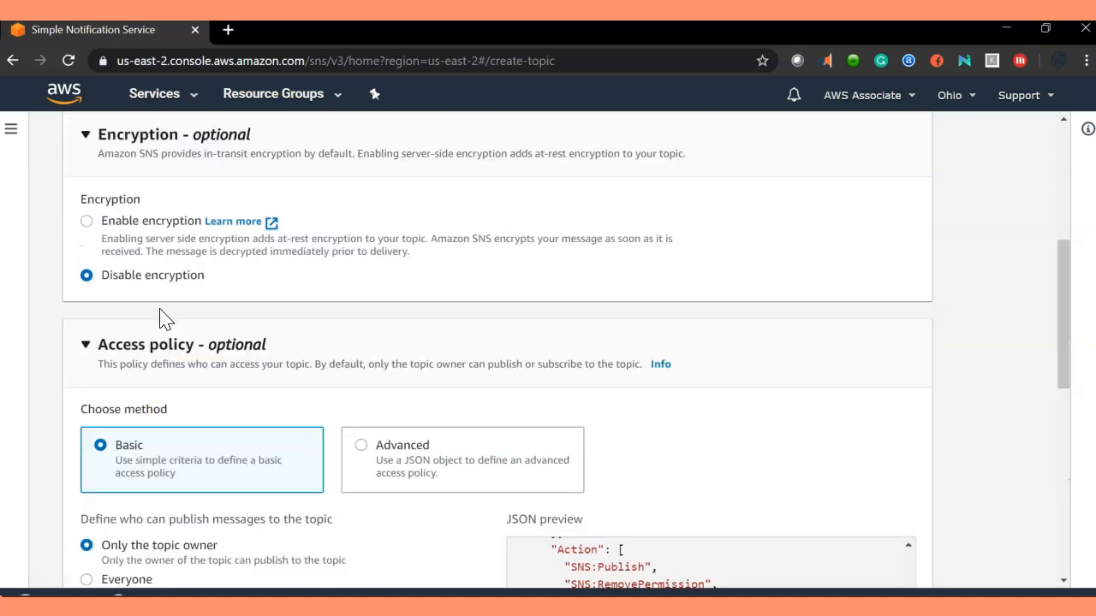
scroll(155, 257, "down", 2)
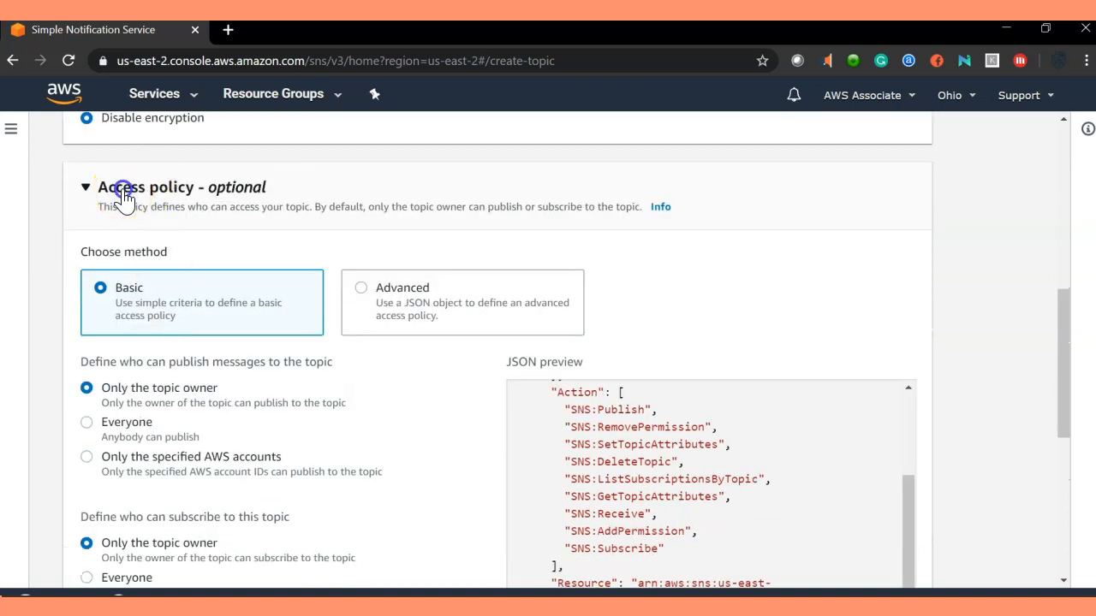
left_click(150, 190)
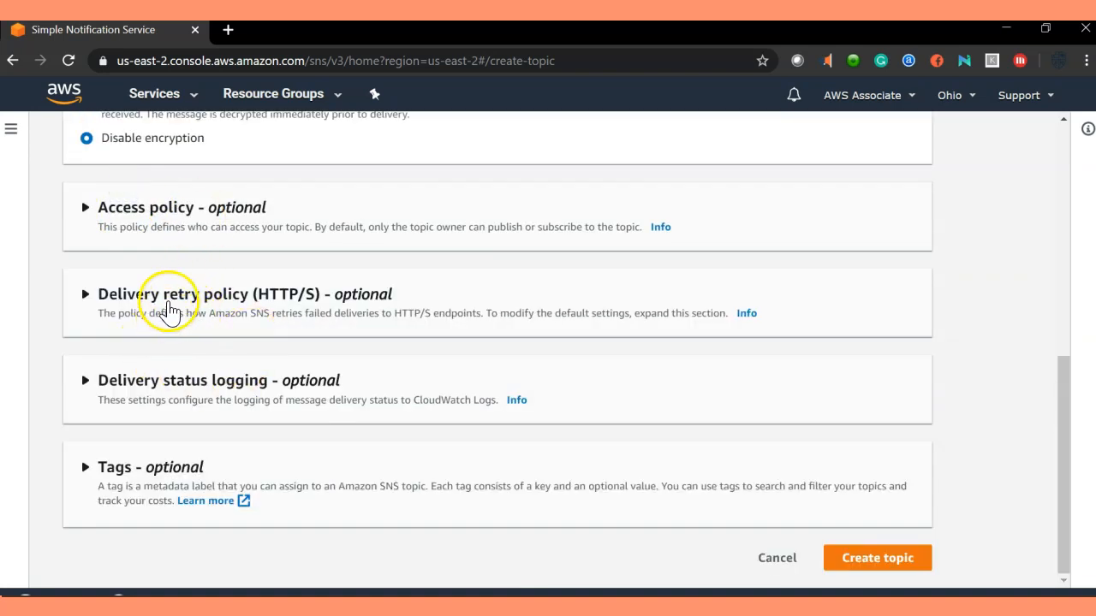
left_click(166, 287)
scroll(163, 342, "down", 5)
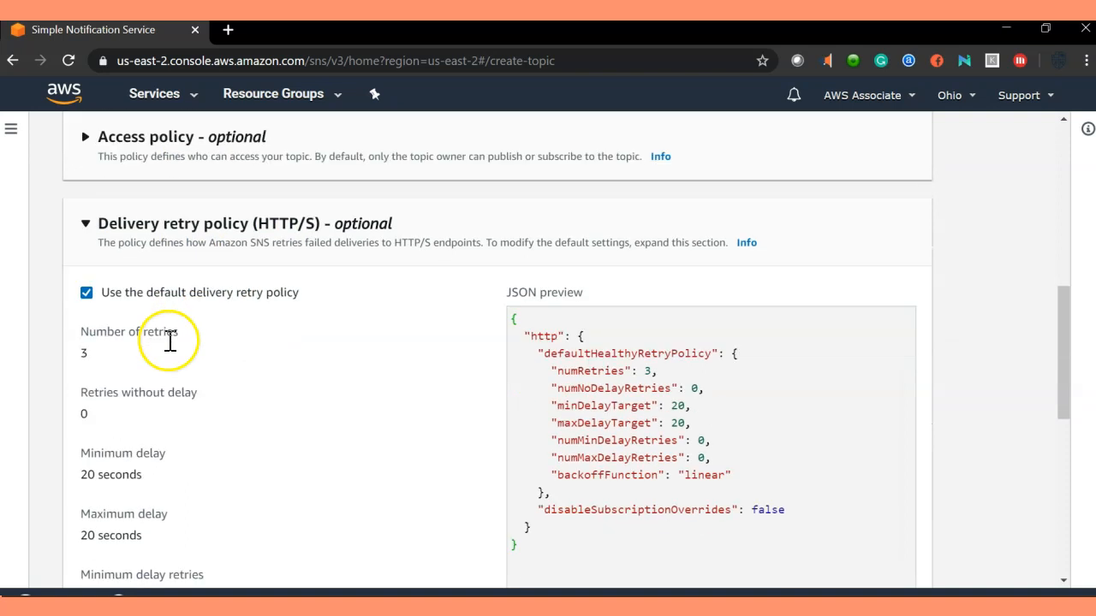
scroll(176, 362, "up", 4)
left_click(180, 213)
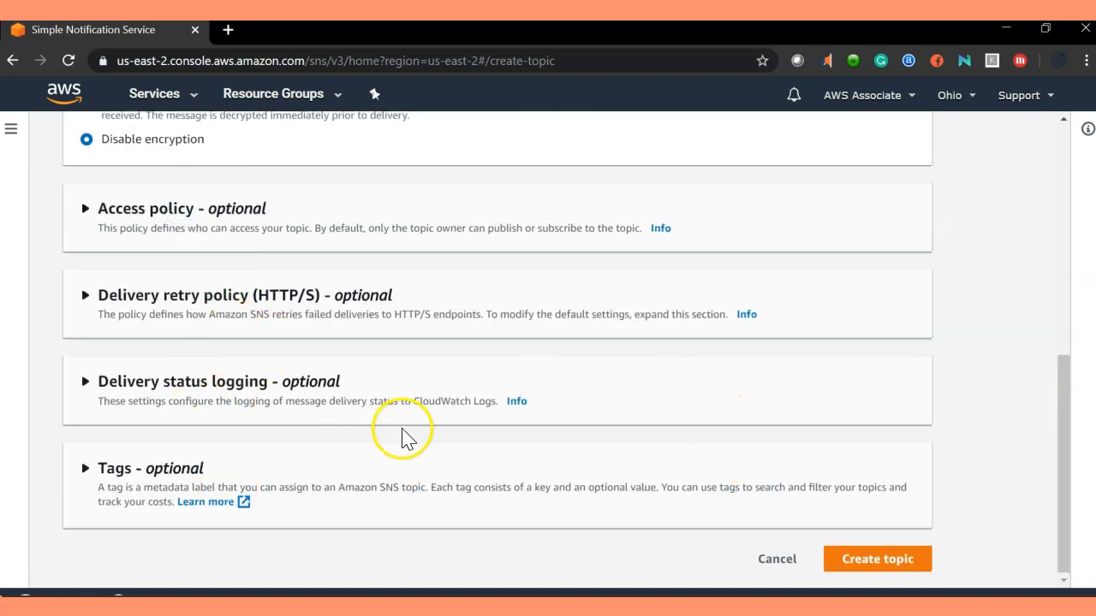
Double-check the topic name mysnsnotification and submit the Create topic form.
scroll(394, 428, "up", 8)
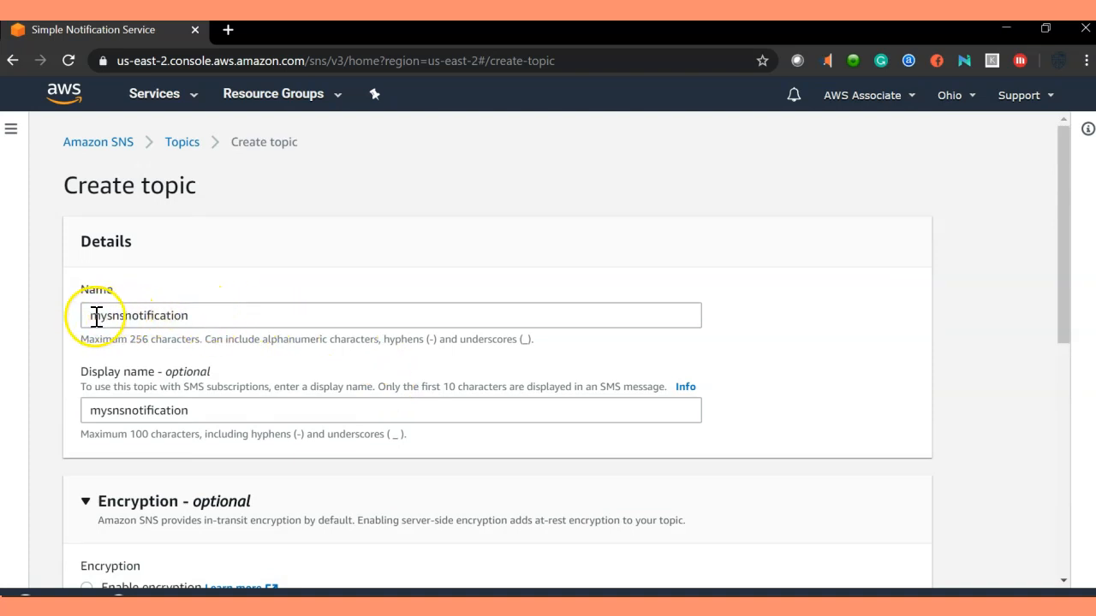
left_click_drag(89, 315, 224, 310)
left_click(263, 315)
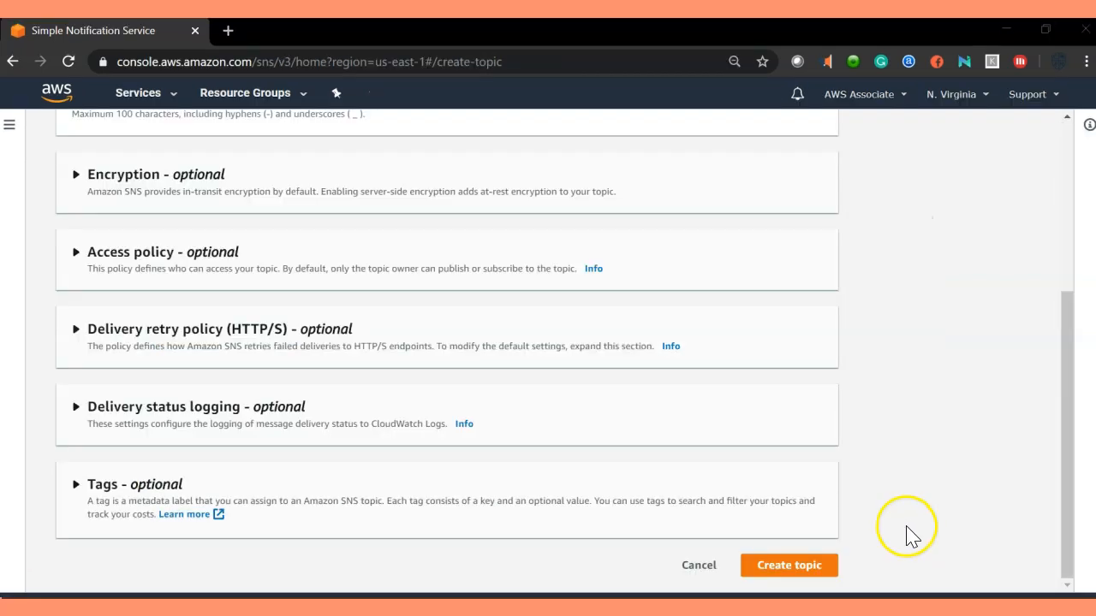
left_click(789, 574)
Create the mysnsnotification topic and dismiss the success banner.
left_click(790, 572)
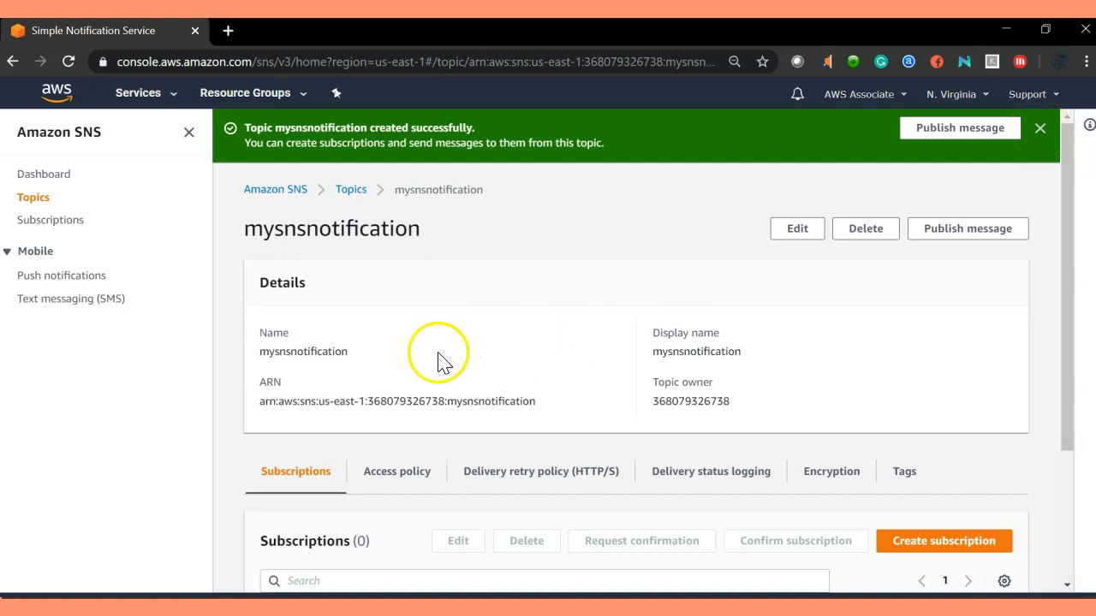
left_click(1039, 129)
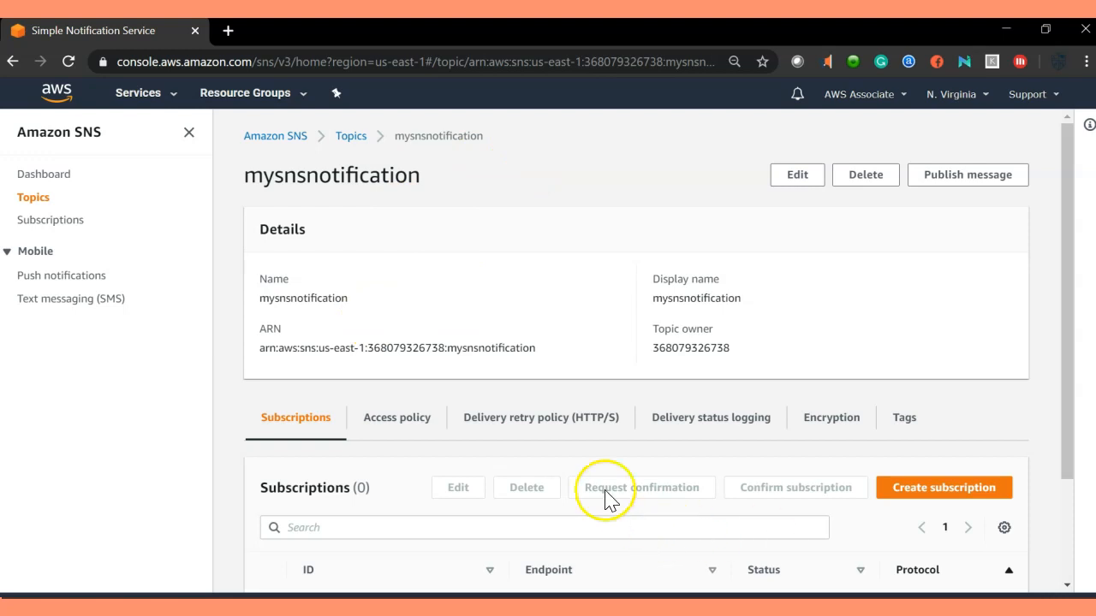
scroll(398, 318, "down", 2)
scroll(407, 336, "up", 2)
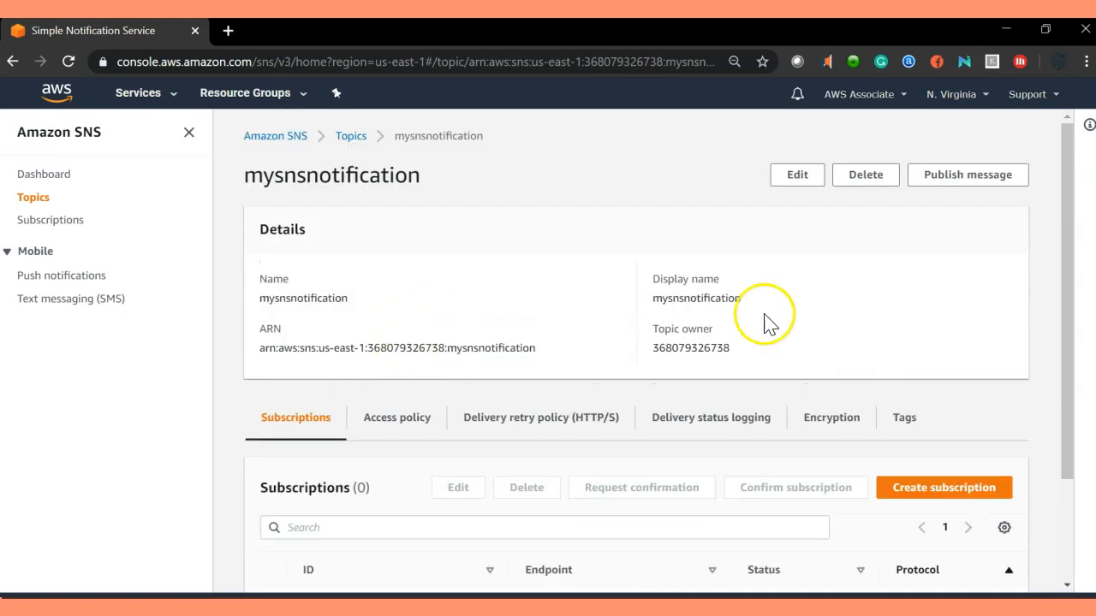
Select the topic's us-east-1 ARN in the Details panel.
left_click_drag(729, 349, 652, 361)
left_click_drag(738, 295, 263, 291)
left_click(371, 304)
left_click(385, 287)
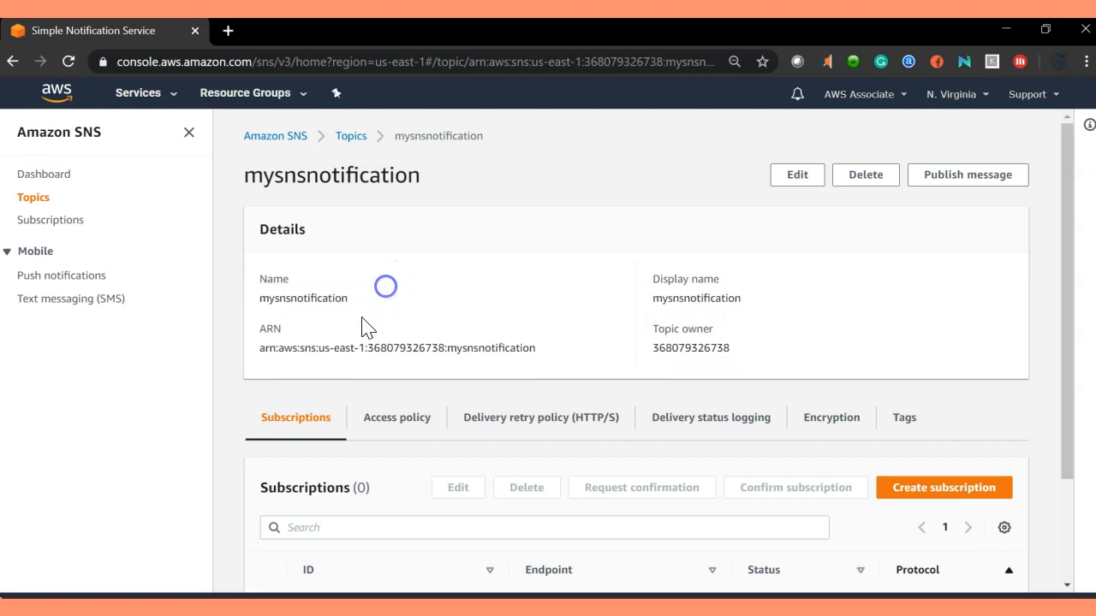
left_click_drag(259, 349, 557, 362)
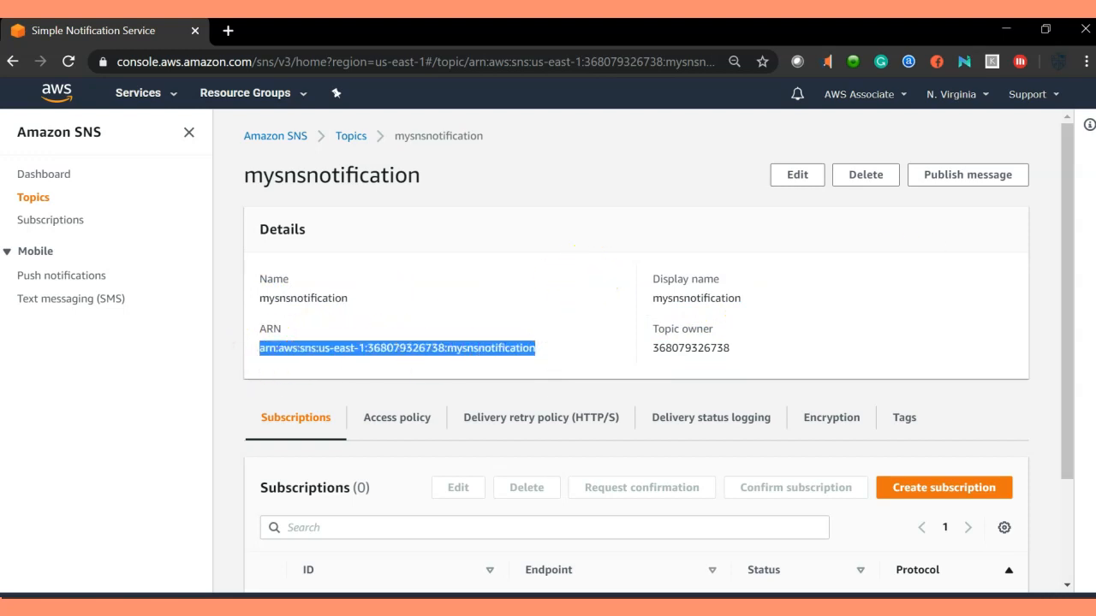
scroll(426, 385, "down", 3)
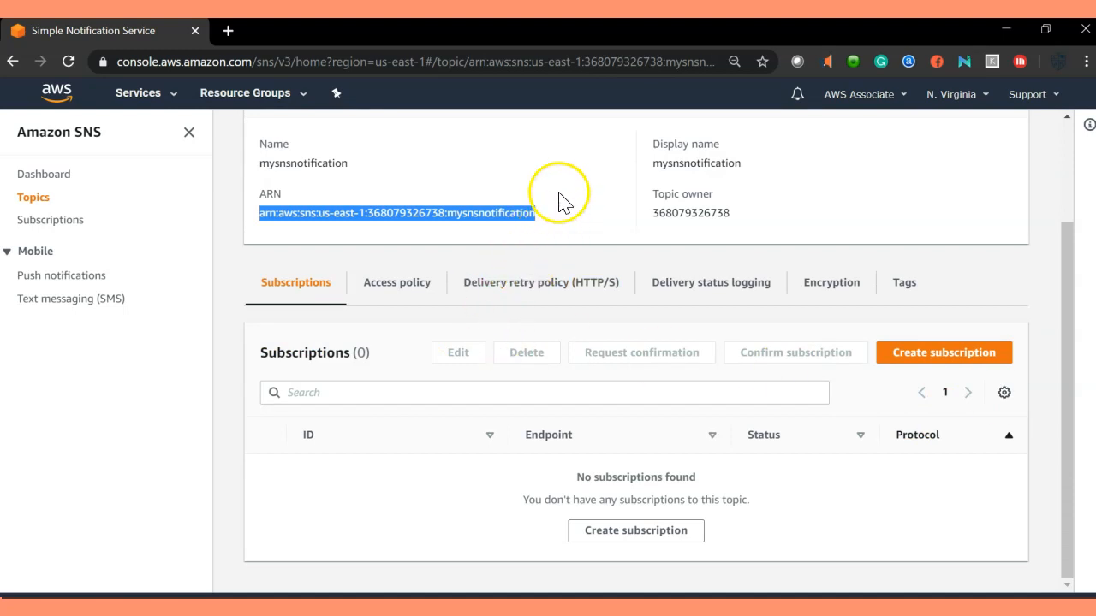
scroll(561, 202, "up", 2)
scroll(543, 260, "down", 2)
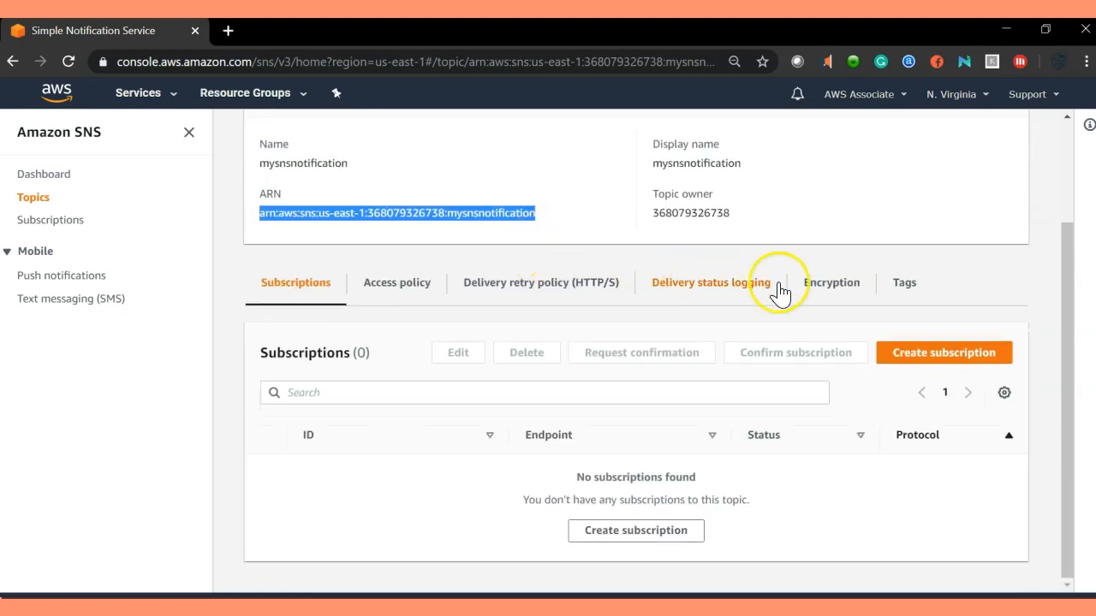
Start a subscription for the topic with Email as the protocol.
left_click(982, 356)
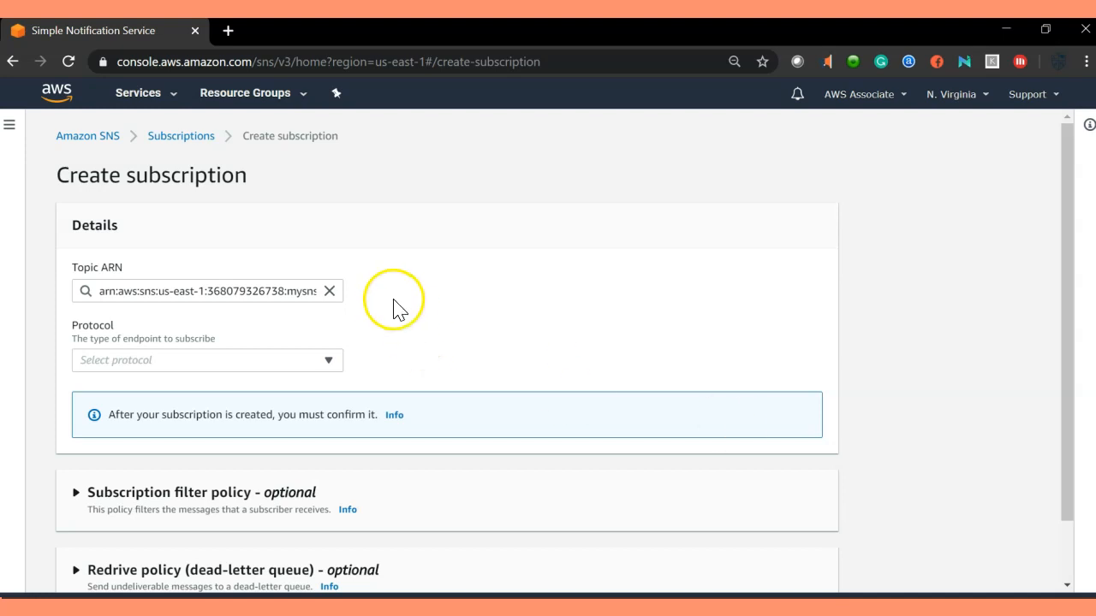
scroll(392, 308, "down", 1)
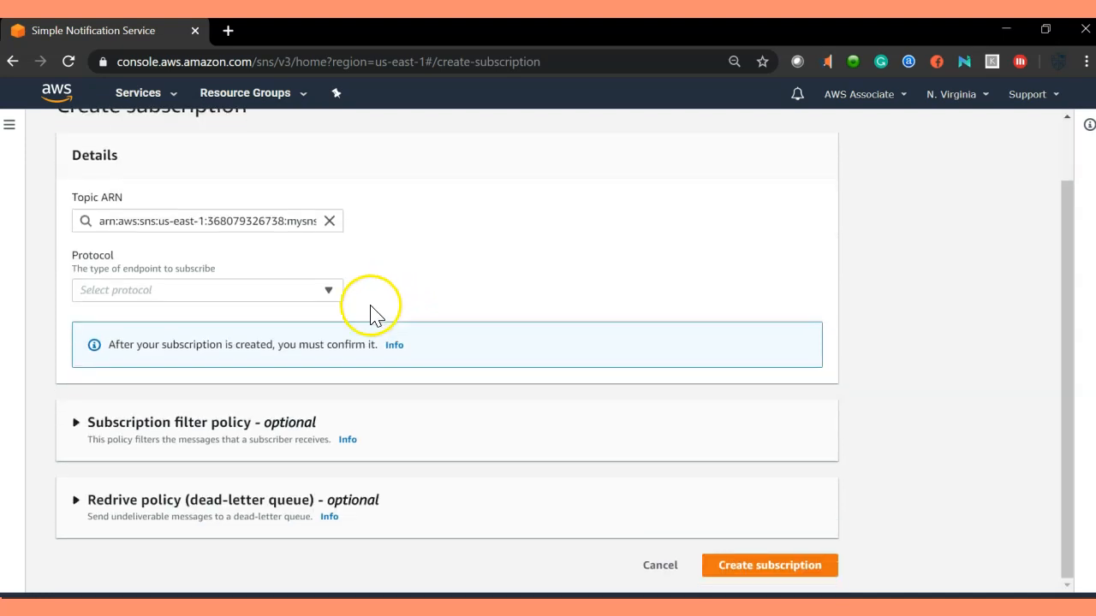
left_click(327, 290)
left_click(489, 257)
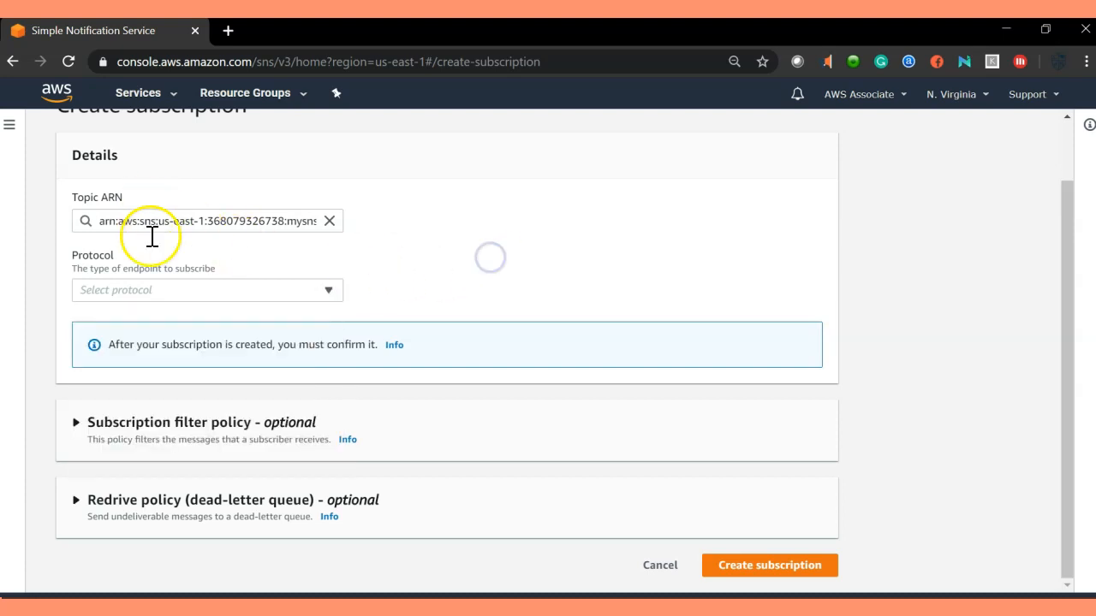
scroll(552, 395, "up", 1)
scroll(770, 489, "down", 1)
scroll(231, 248, "up", 1)
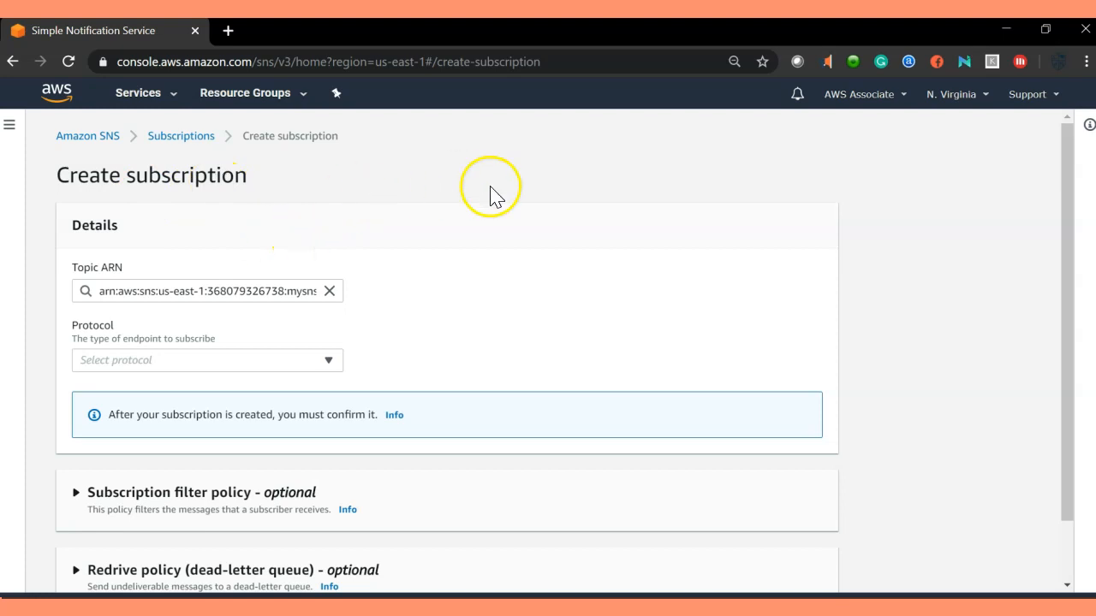
scroll(436, 203, "down", 1)
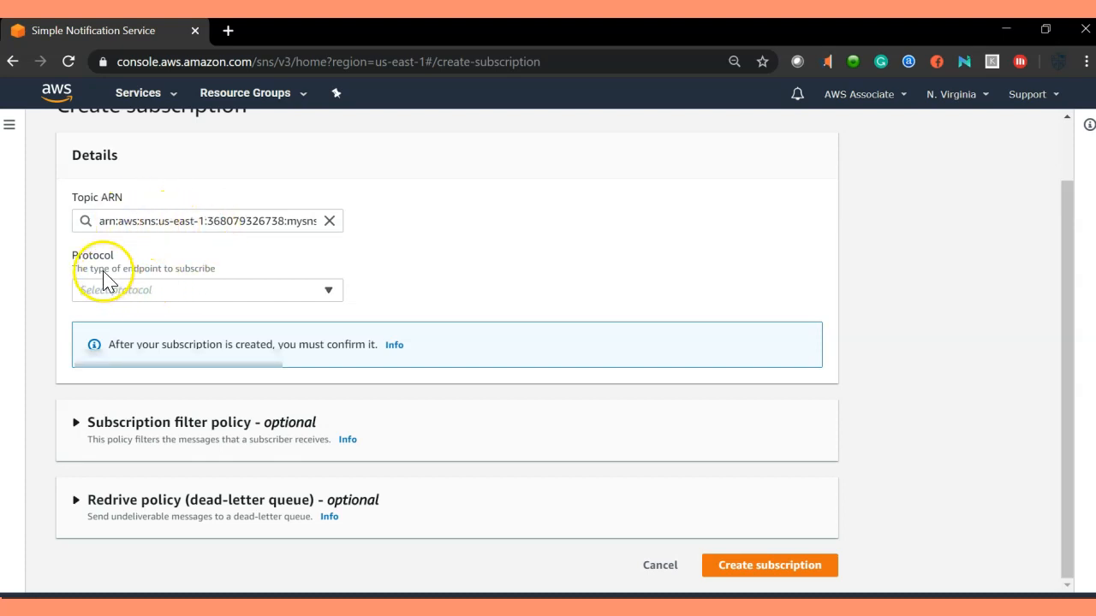
left_click(310, 293)
left_click(116, 357)
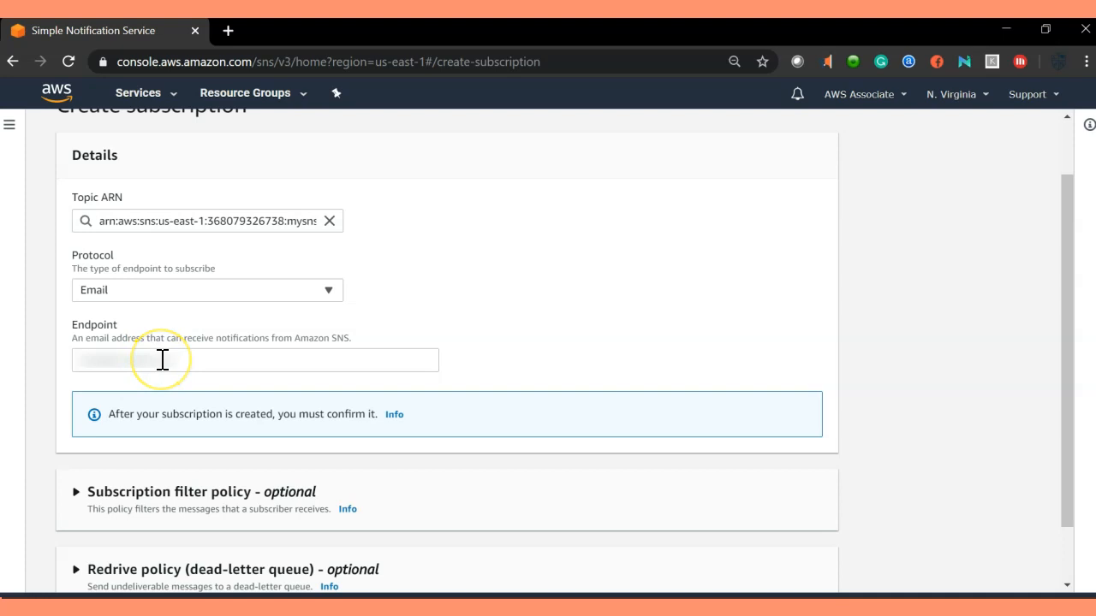
Enter the subscriber's email address as the endpoint and create the subscription.
left_click(188, 362)
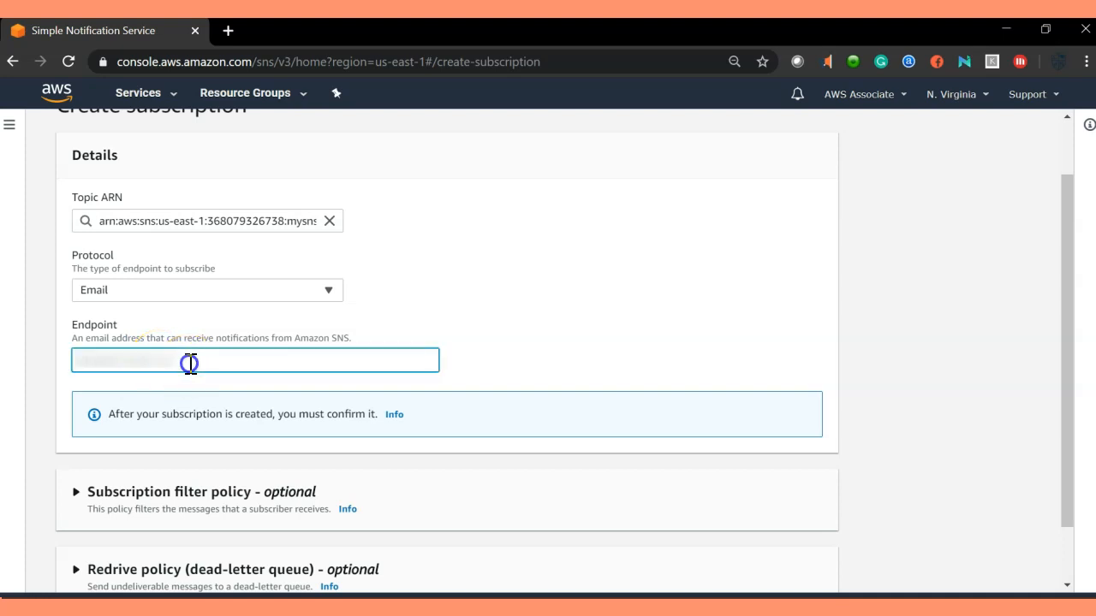
type("myemai")
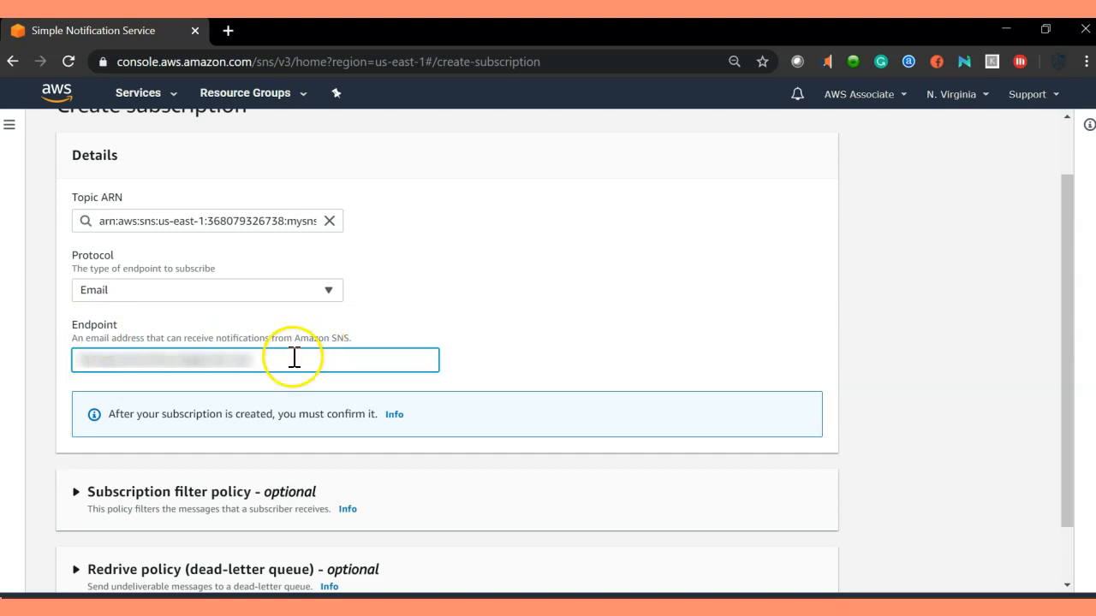
scroll(310, 358, "down", 1)
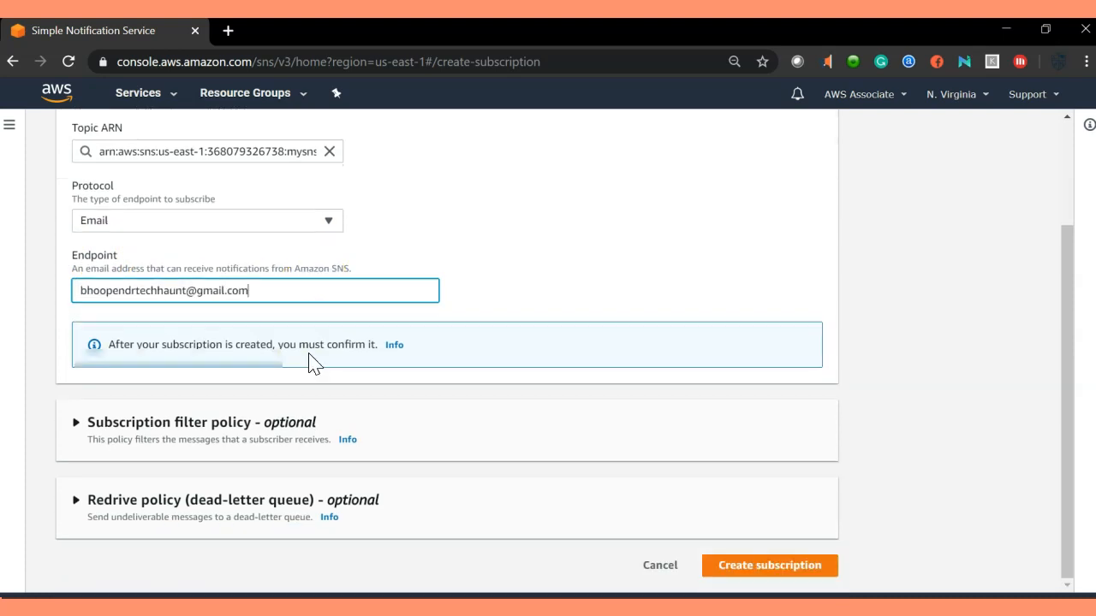
scroll(222, 291, "up", 2)
scroll(447, 342, "down", 2)
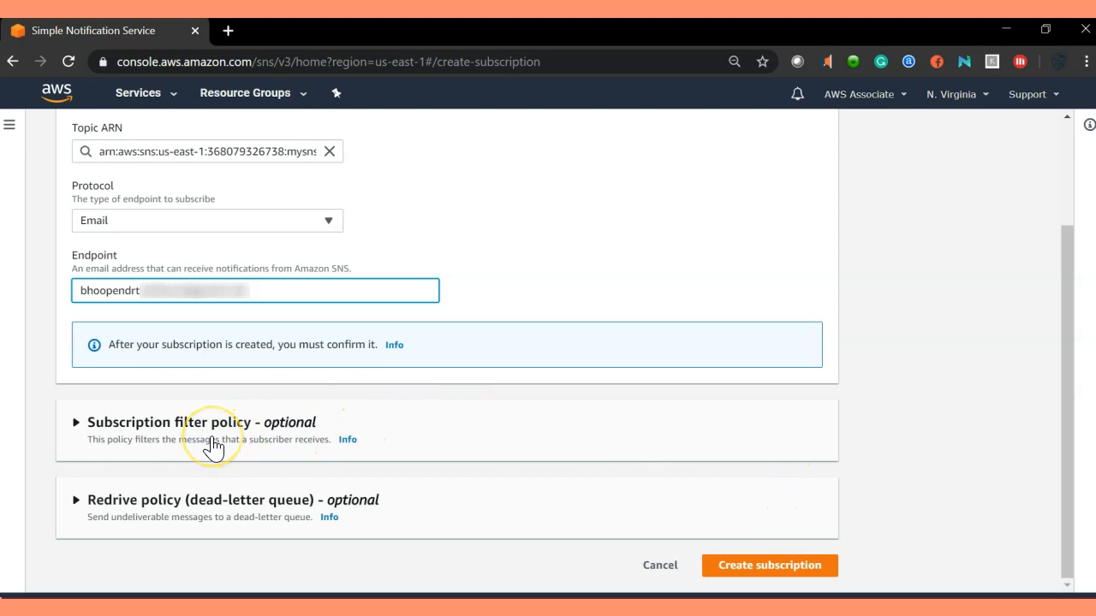
left_click(781, 575)
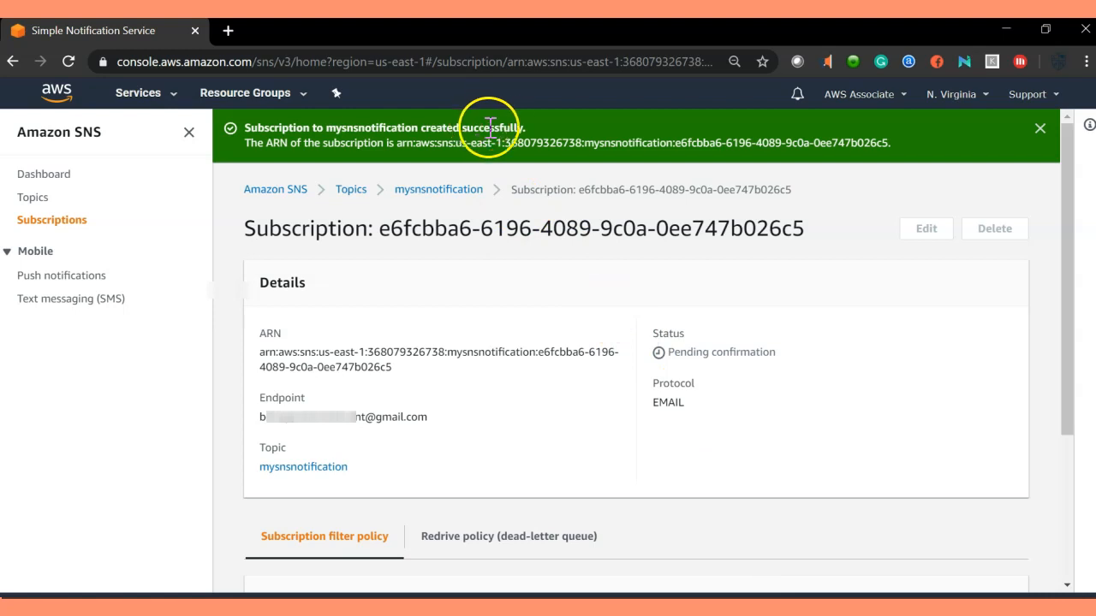
Check that the new email subscription's status reads Pending confirmation.
scroll(455, 403, "down", 2)
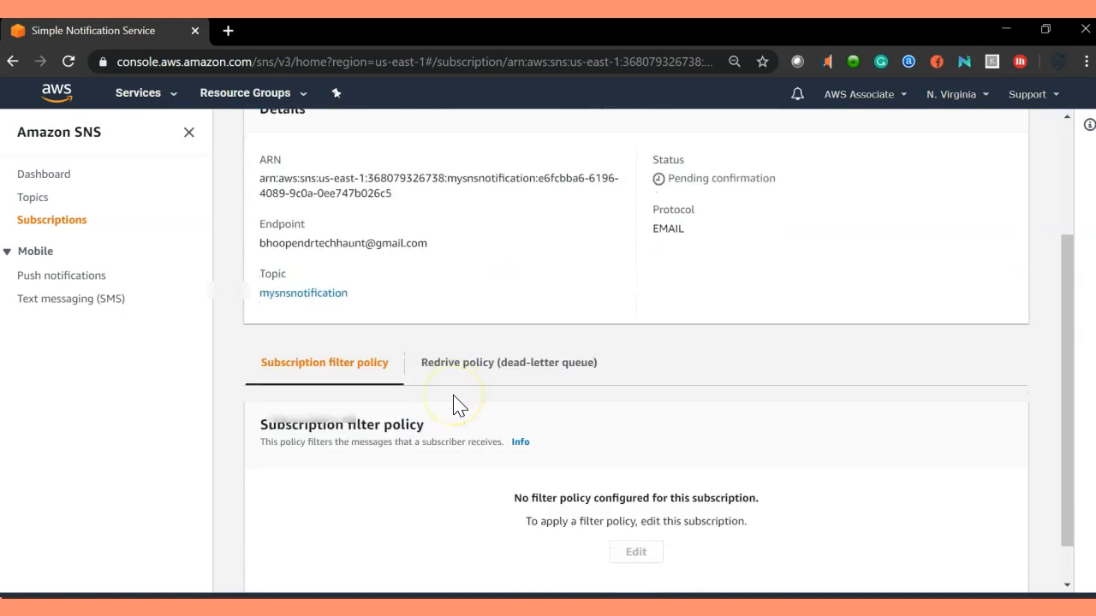
scroll(460, 407, "up", 2)
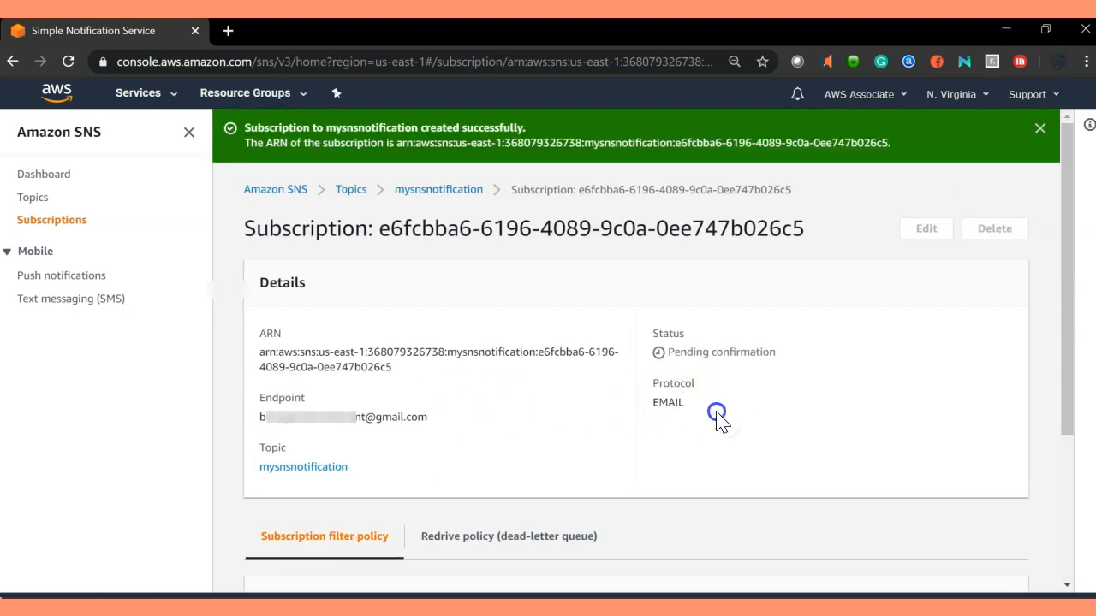
mouse_move(664, 351)
left_mouse_down()
mouse_move(773, 351)
mouse_move(661, 353)
left_mouse_up()
left_click(771, 391)
left_click(753, 410)
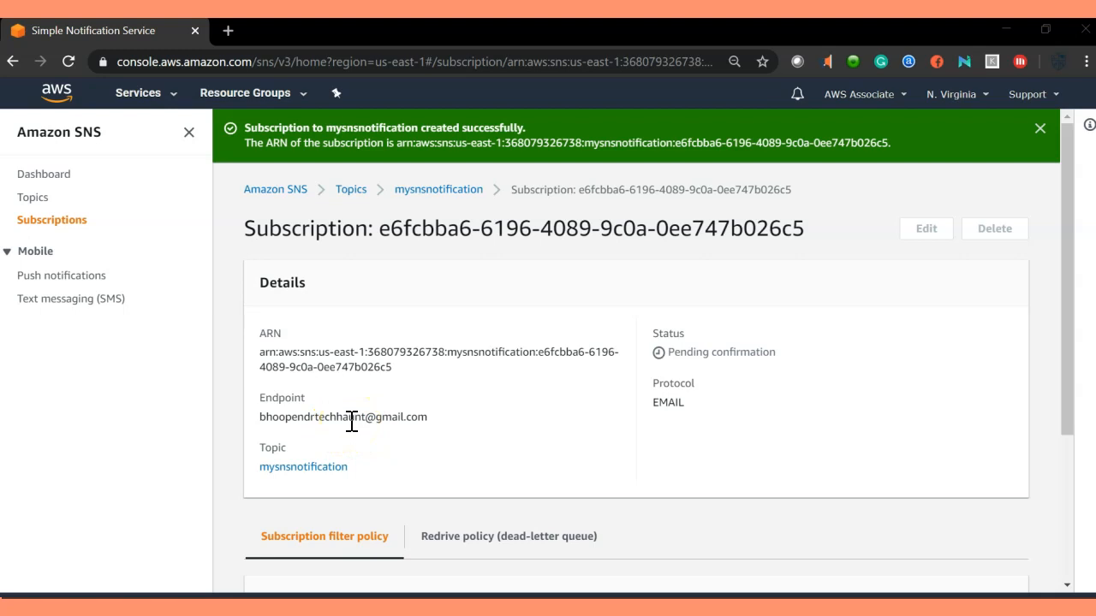
Start another subscription for the mysnsnotification topic.
scroll(360, 419, "down", 1)
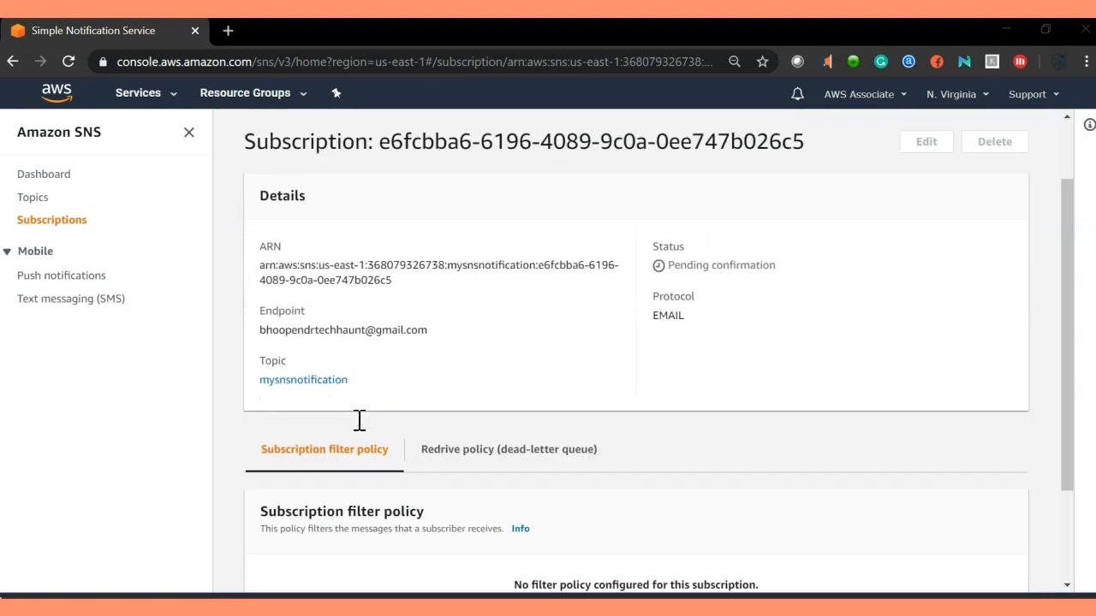
scroll(502, 335, "down", 2)
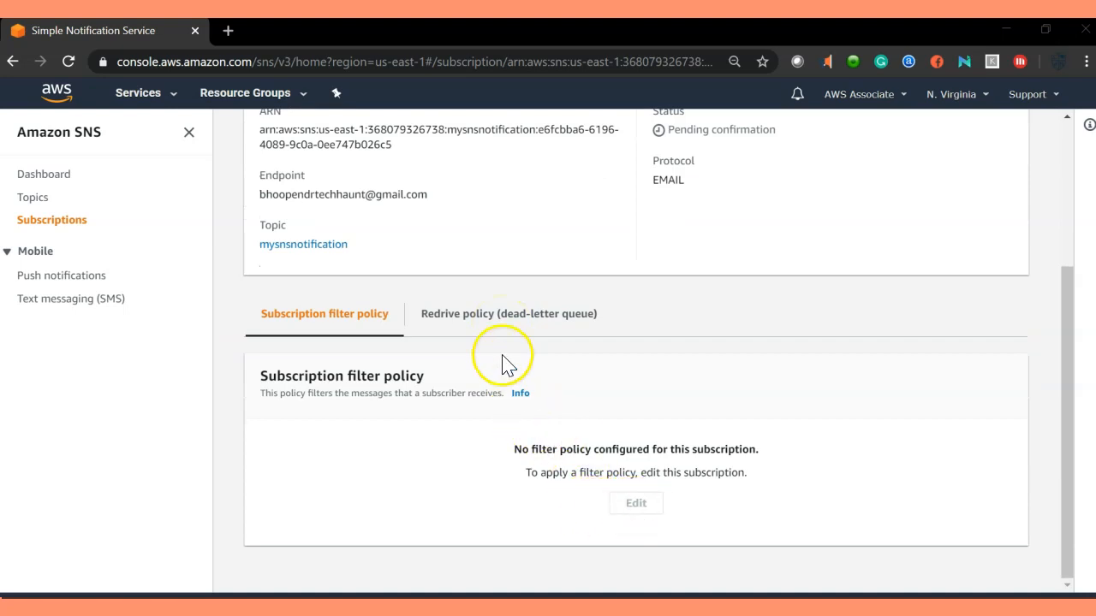
scroll(358, 392, "up", 3)
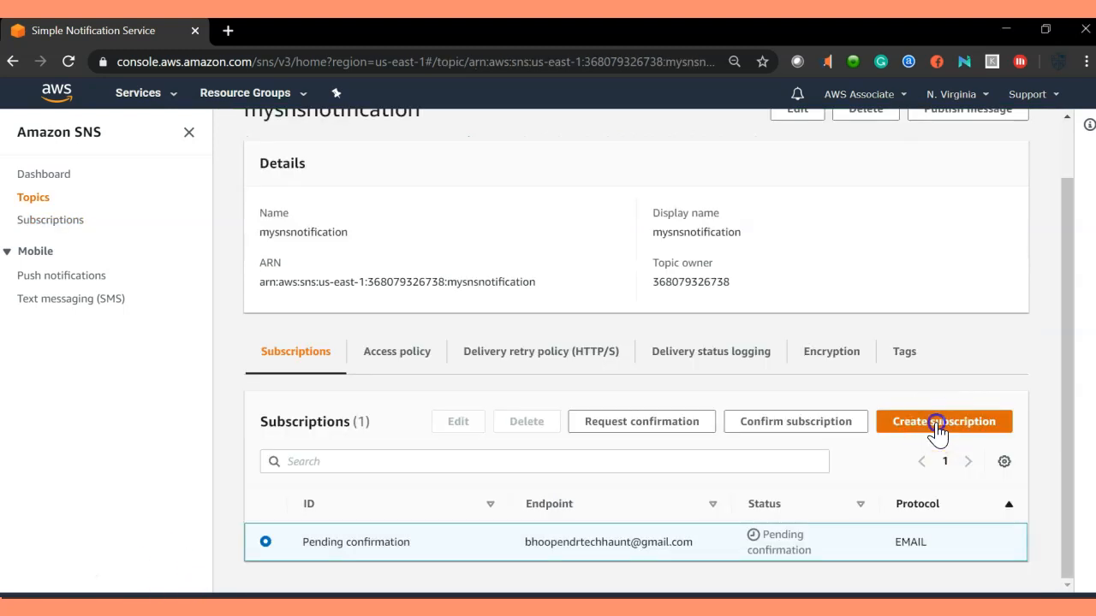
left_click(937, 423)
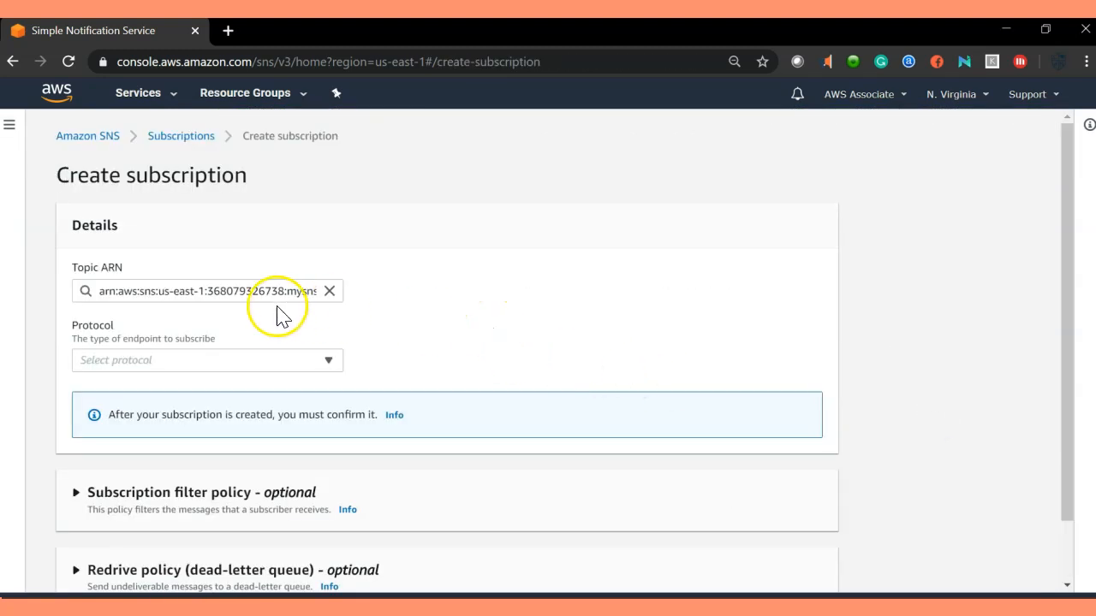
Choose the Email protocol, enter the subscriber's email address, and create the subscription.
left_click(149, 363)
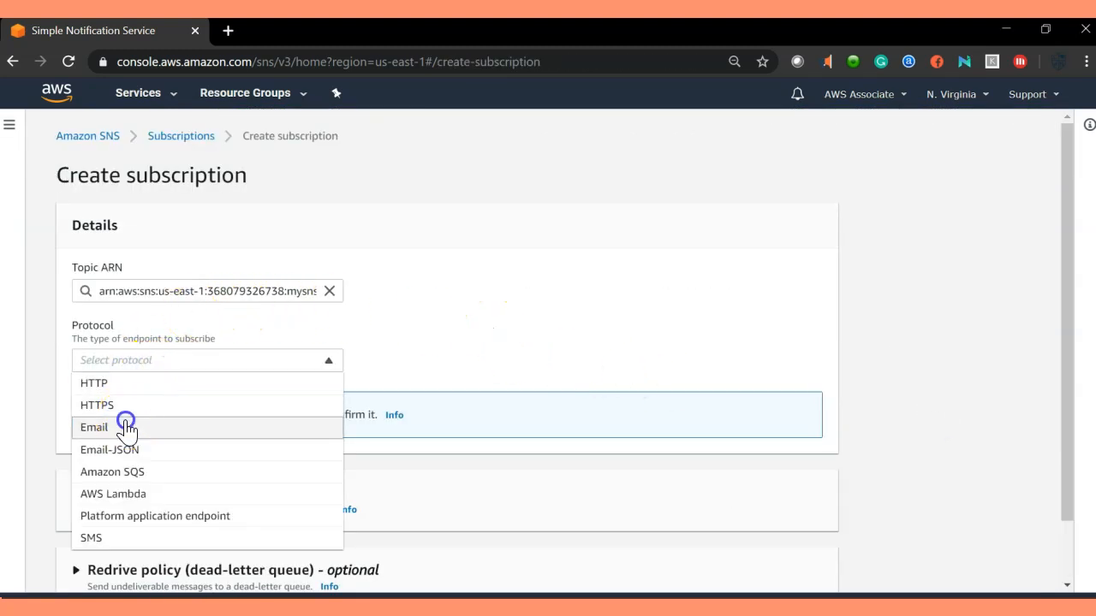
left_click(128, 422)
scroll(476, 351, "down", 1)
left_click(245, 342)
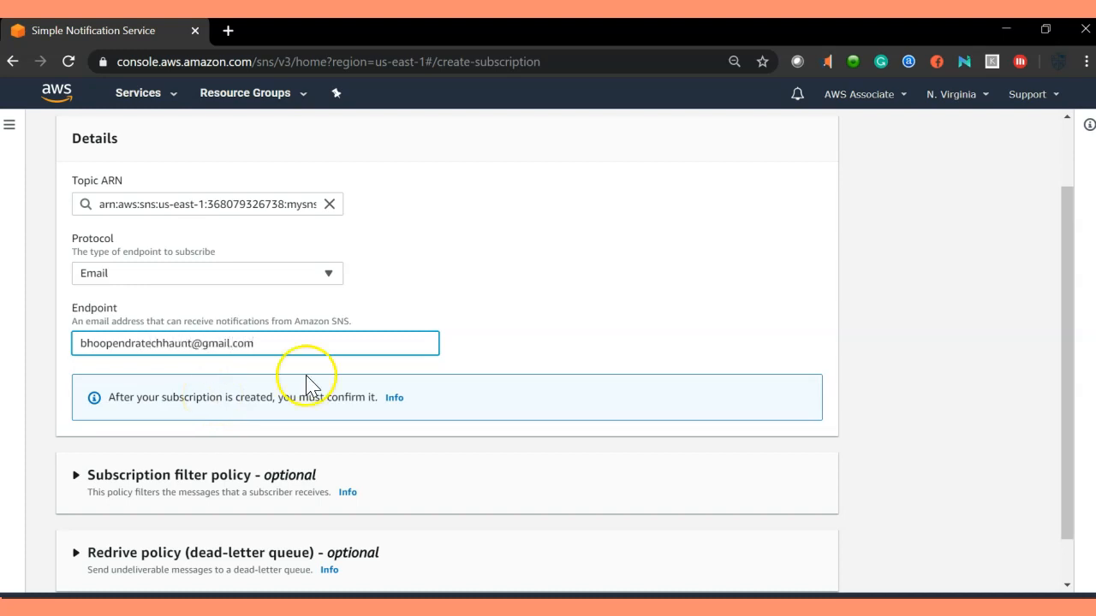
scroll(514, 325, "down", 1)
left_click(779, 565)
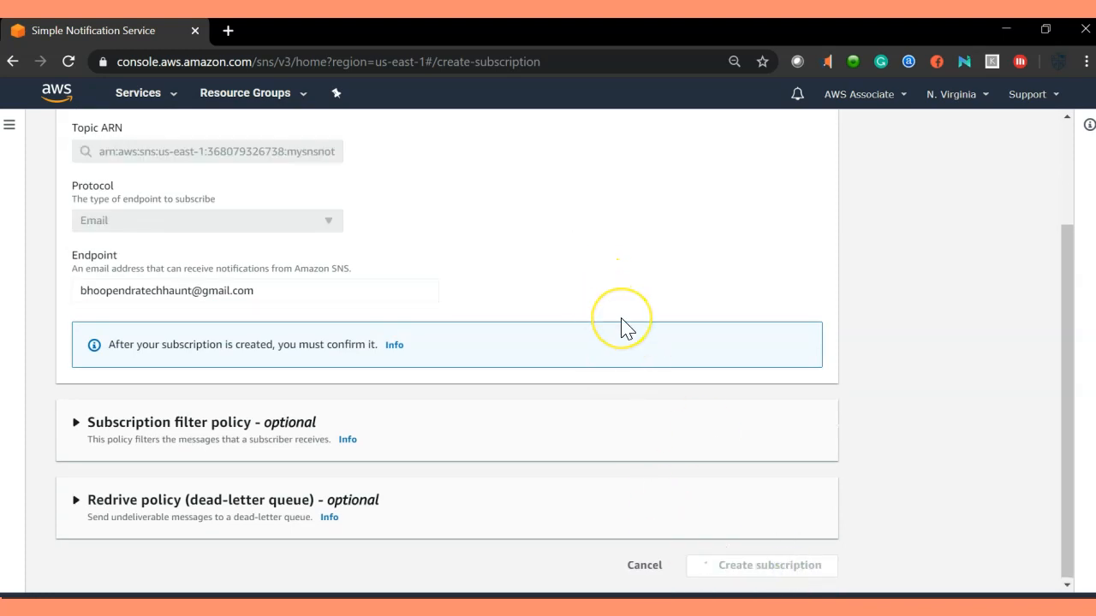
Confirm the status shows Pending confirmation and dismiss the success banner.
scroll(433, 419, "down", 3)
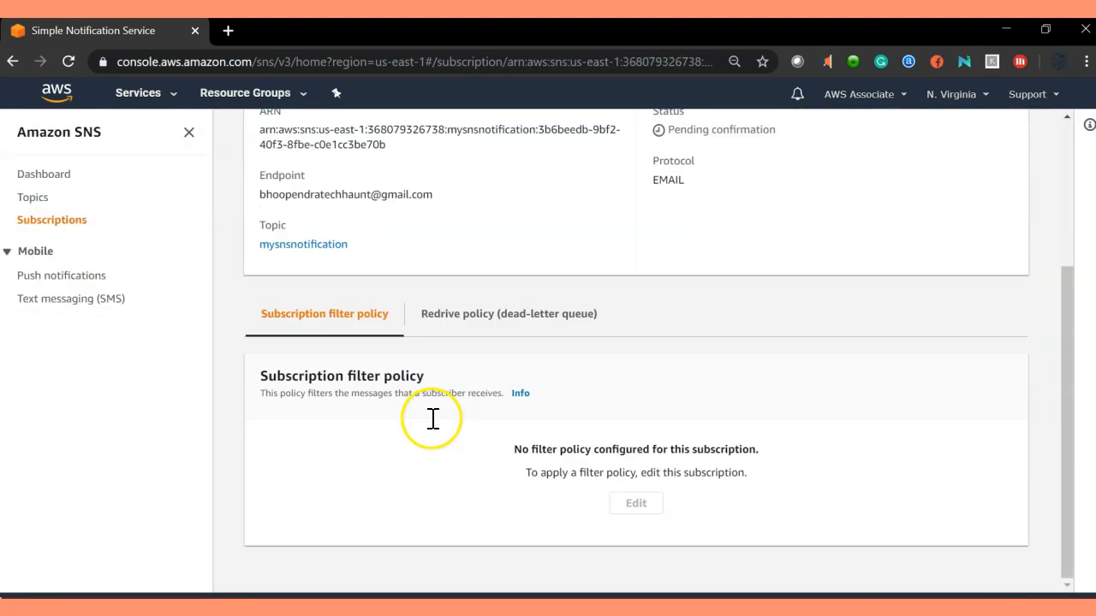
scroll(433, 426, "up", 4)
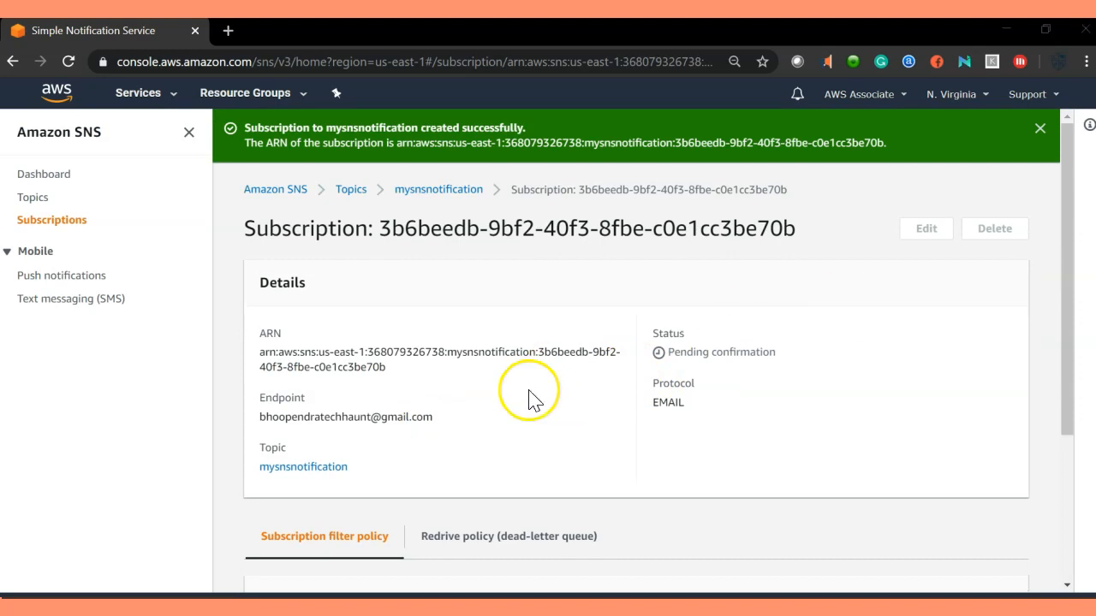
left_click_drag(667, 352, 809, 352)
left_click(730, 367)
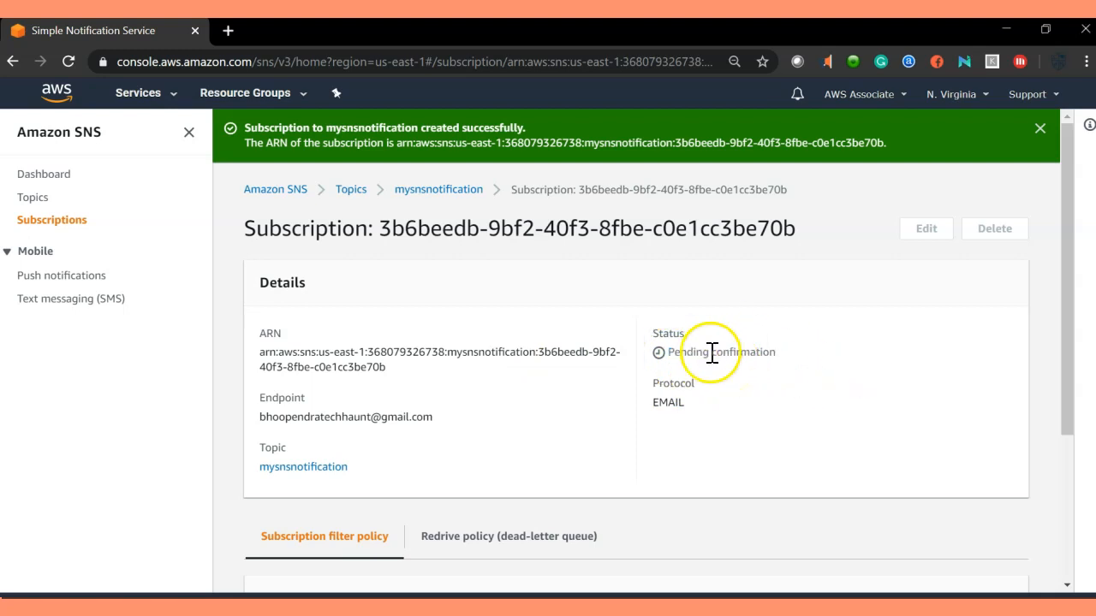
left_click(1039, 128)
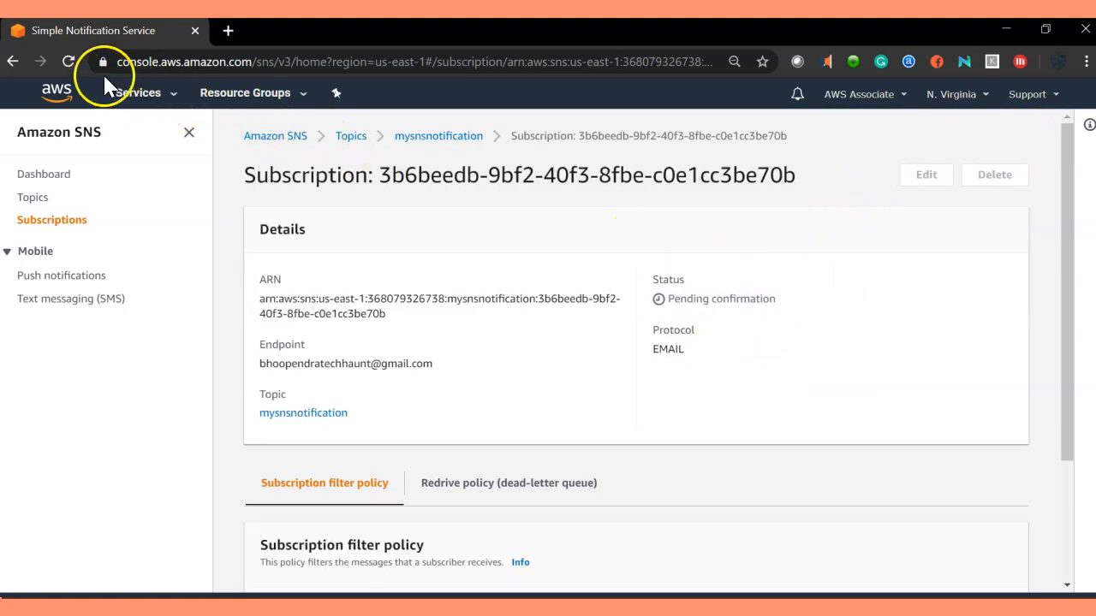
Reload the subscription page to see status Confirmed, then collapse the SNS sidebar.
left_click(71, 60)
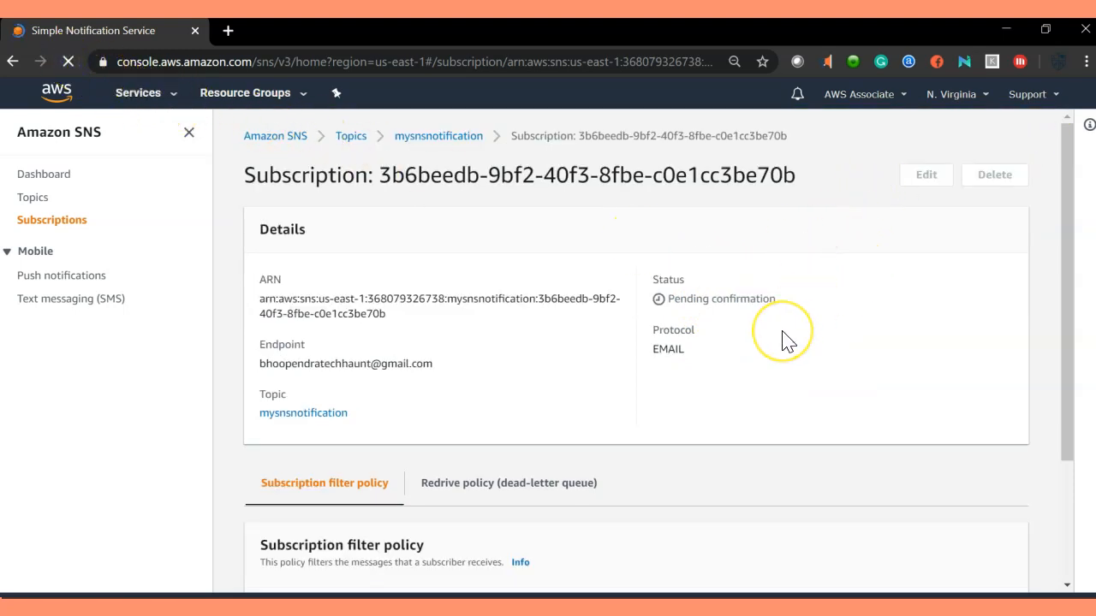
left_click_drag(721, 300, 658, 298)
left_click(722, 347)
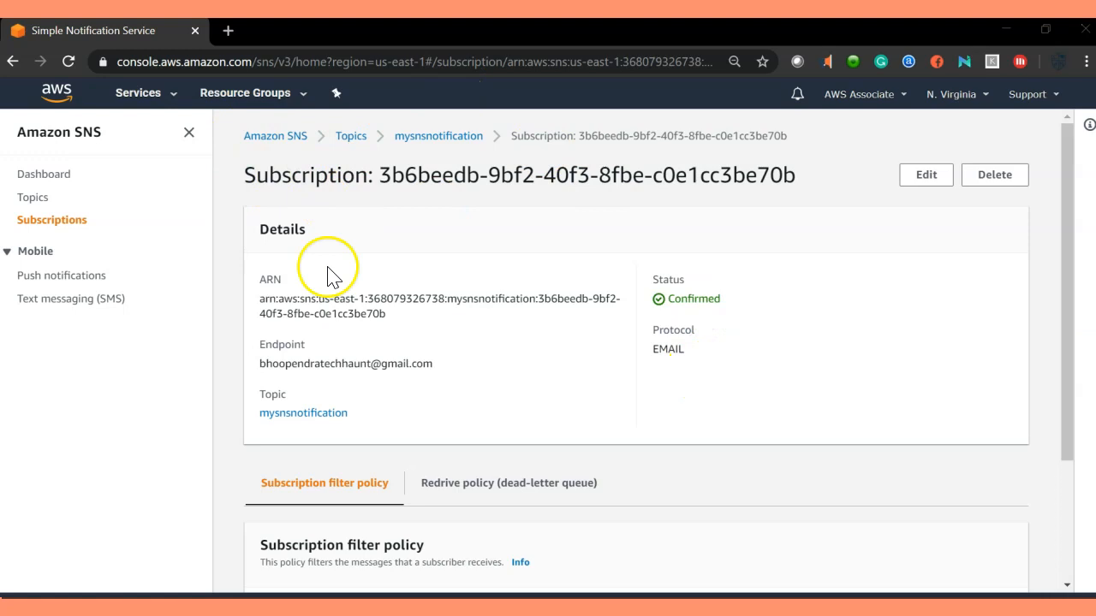
left_click(188, 132)
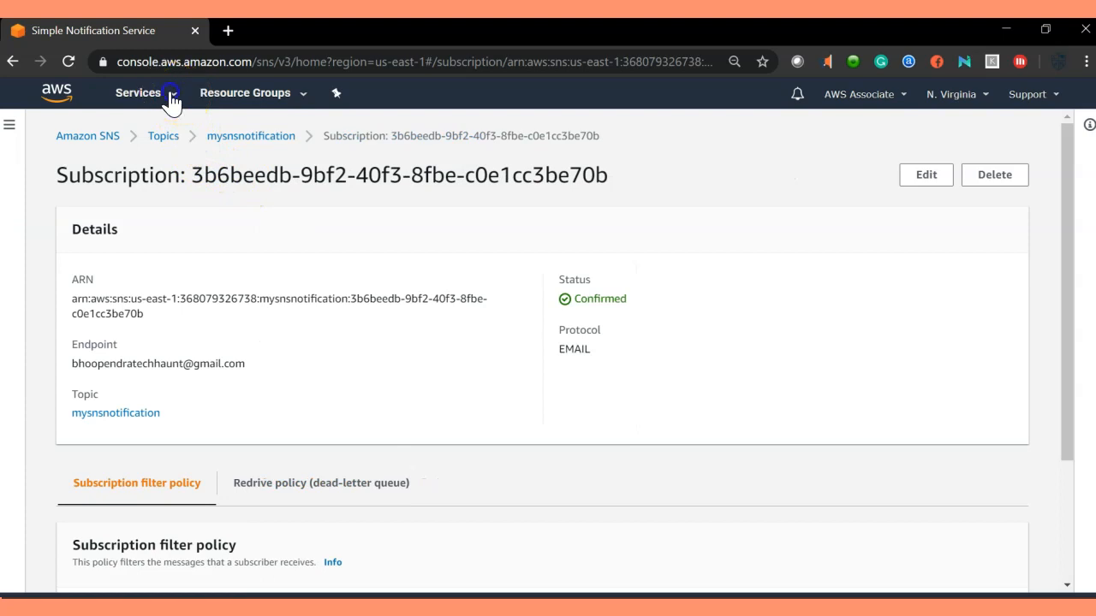
left_click(175, 101)
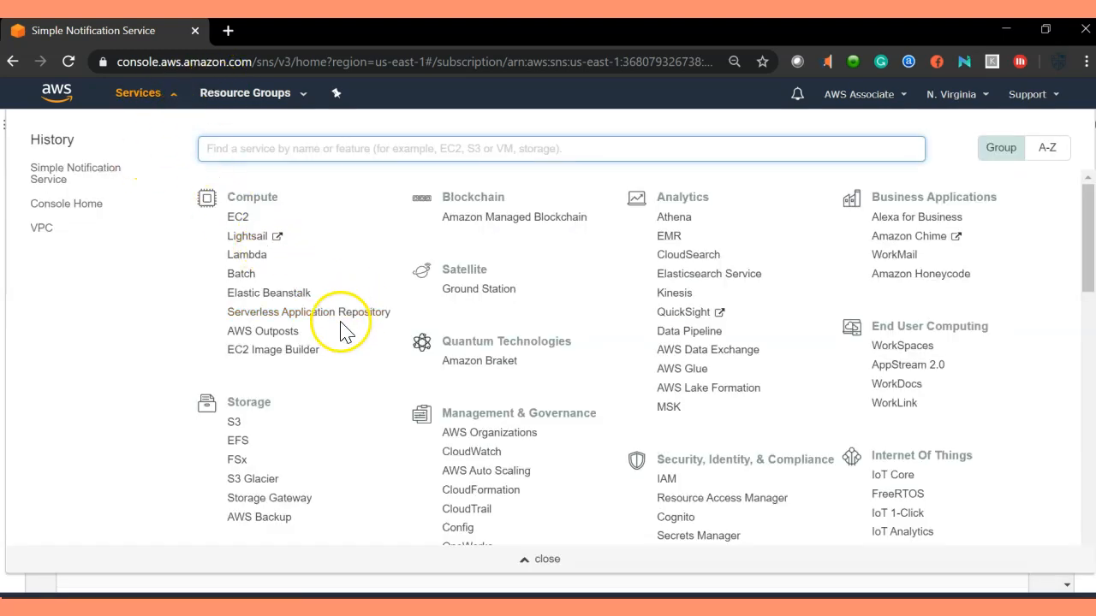
Go to the S3 console from the Services menu, showing 0 buckets.
scroll(330, 347, "down", 1)
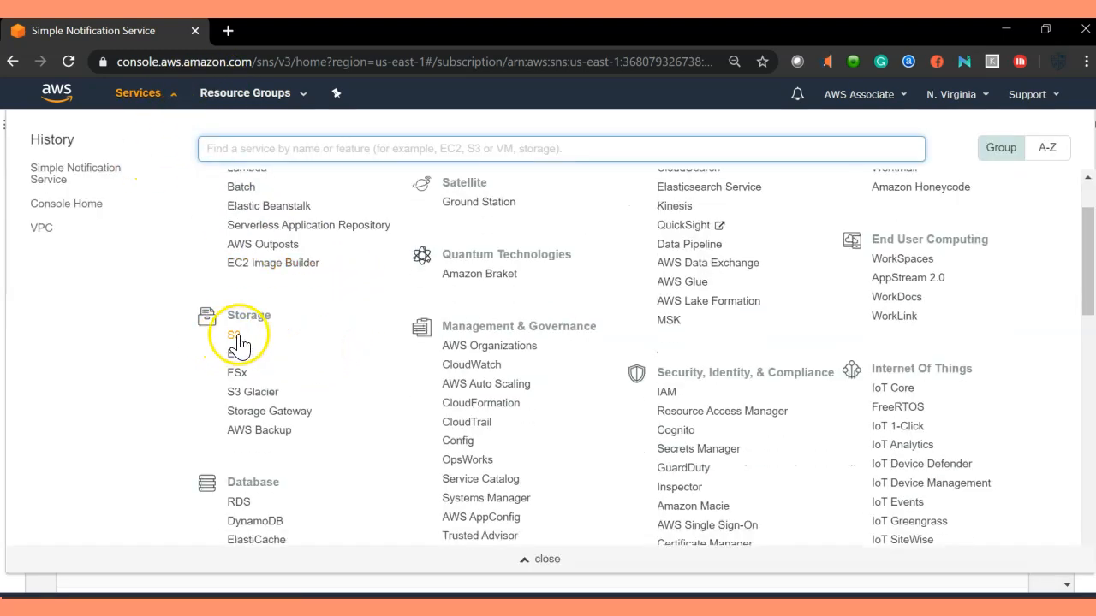
left_click(237, 339)
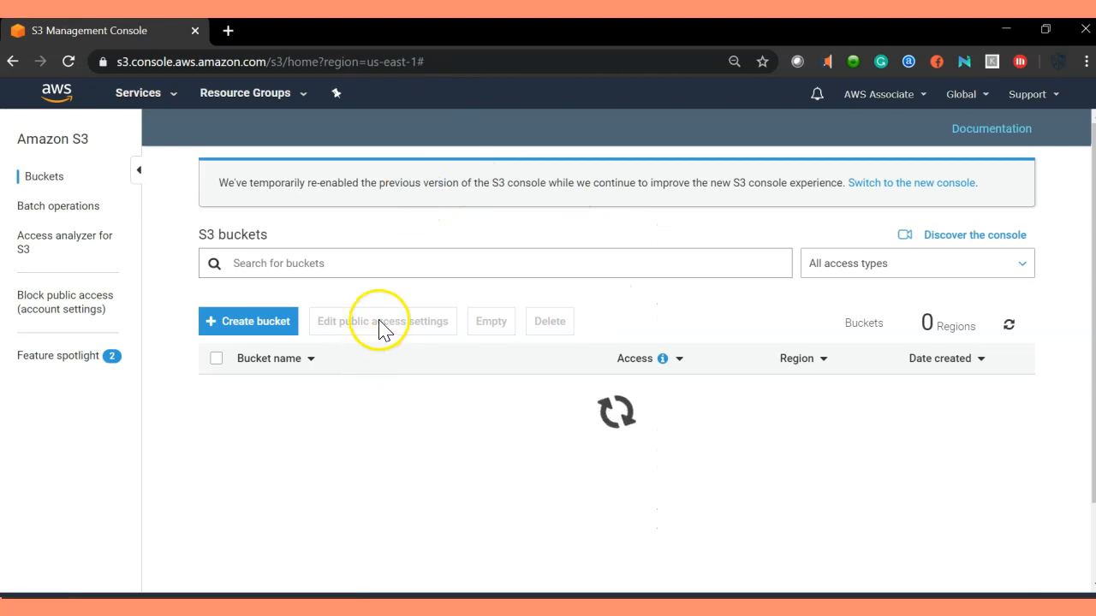
scroll(470, 392, "down", 2)
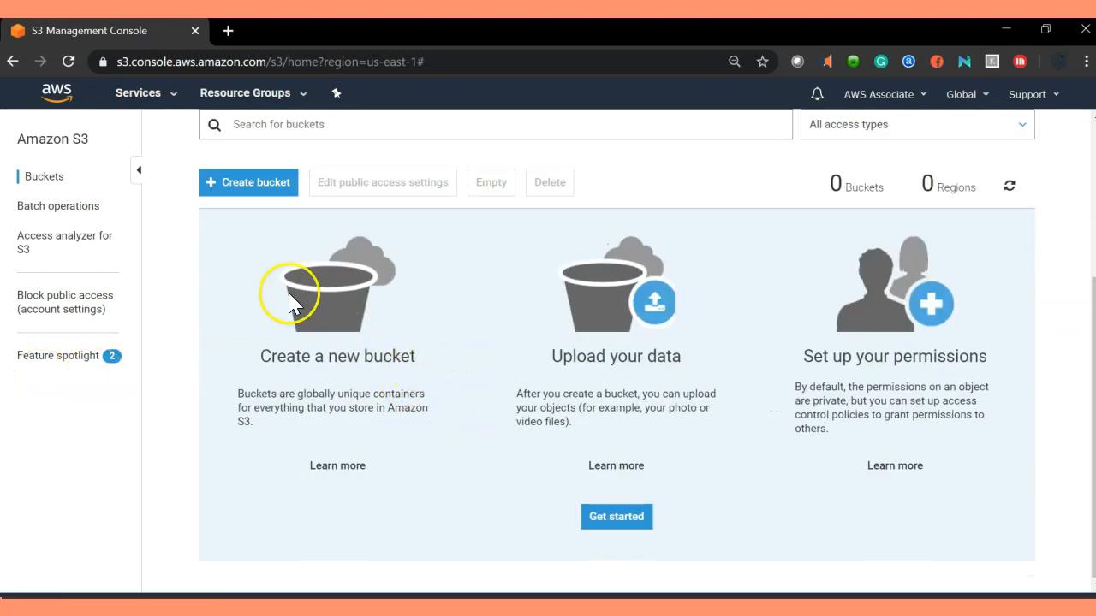
Create bucket techhaunt2020 in US East (N. Virginia), keeping default options and permissions.
left_click(257, 180)
left_click(269, 292)
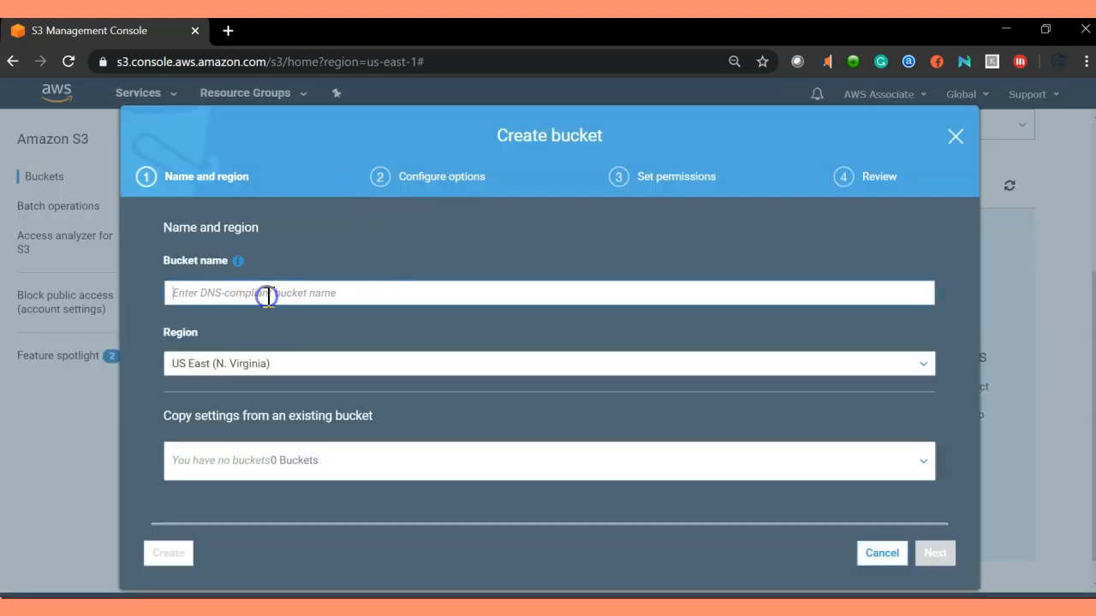
type("techhaunt2020")
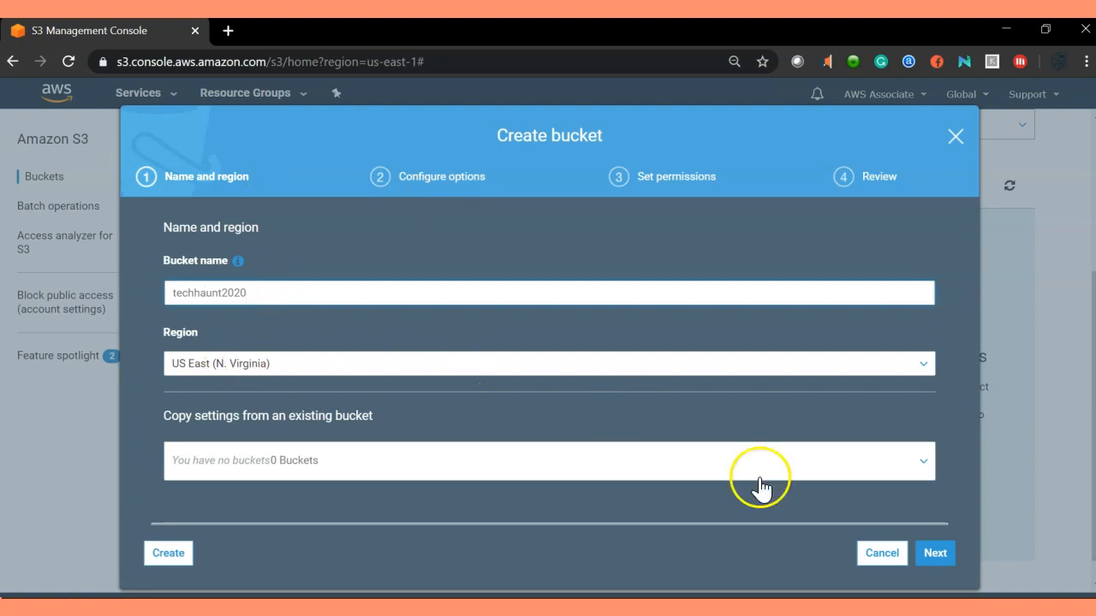
left_click(941, 555)
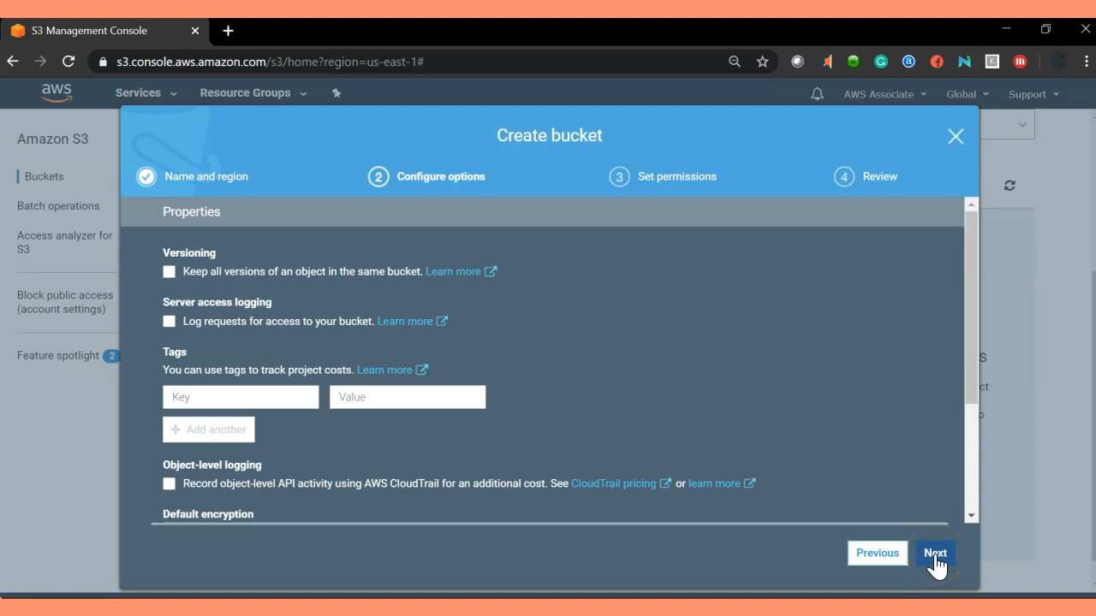
left_click(875, 553)
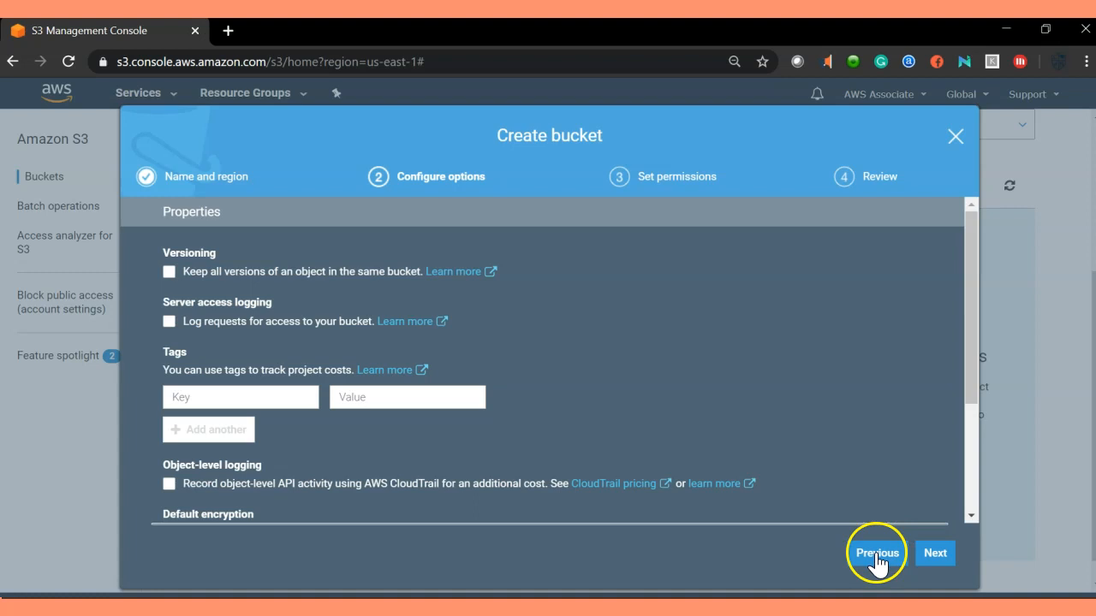
left_click(947, 554)
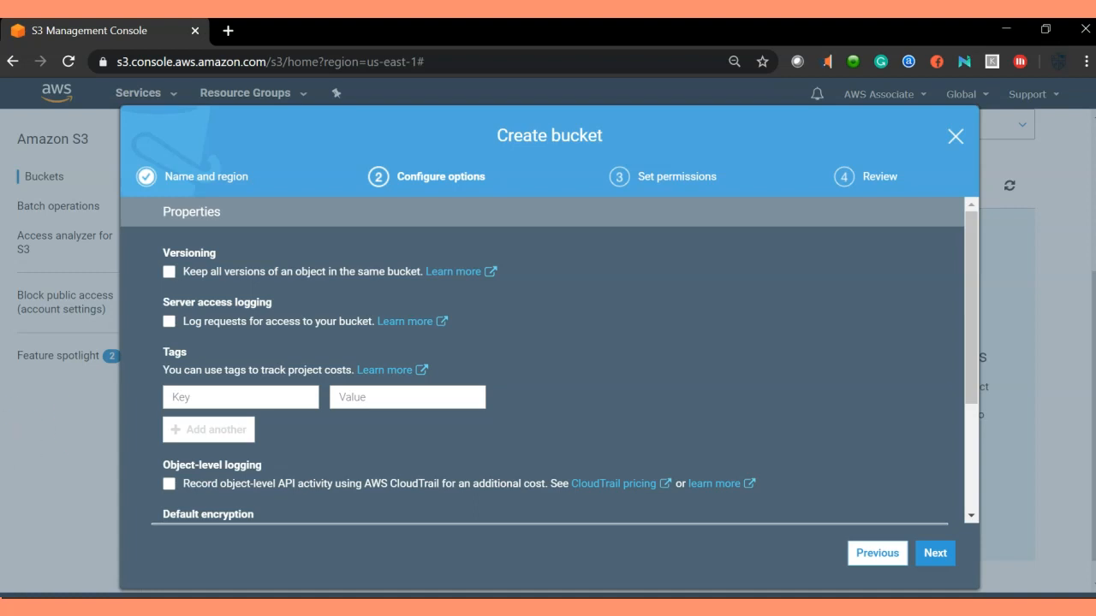
left_click(939, 554)
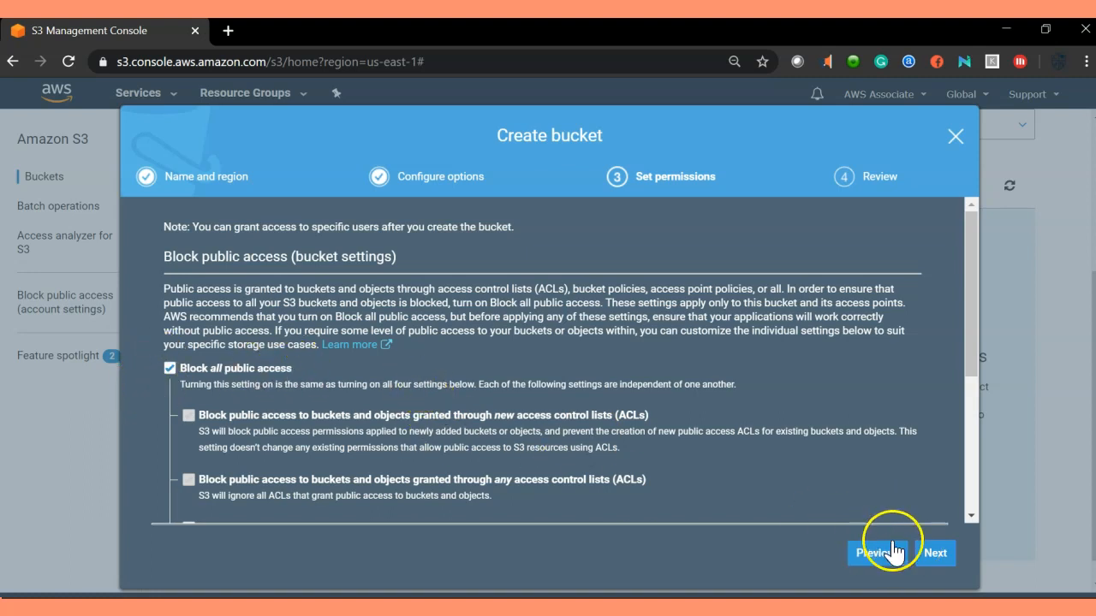
left_click(933, 553)
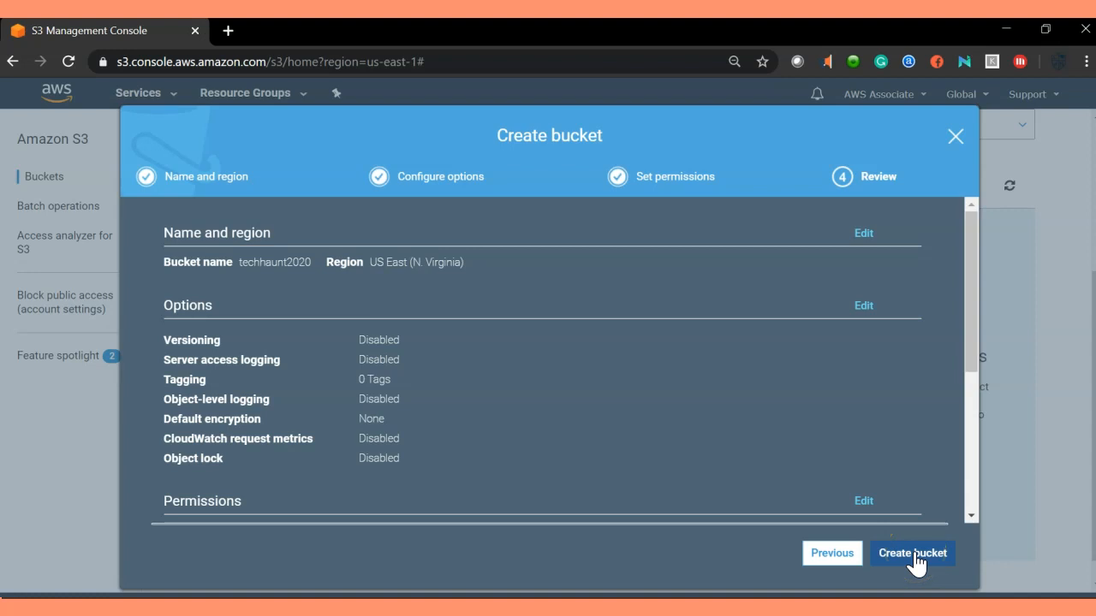
left_click(914, 555)
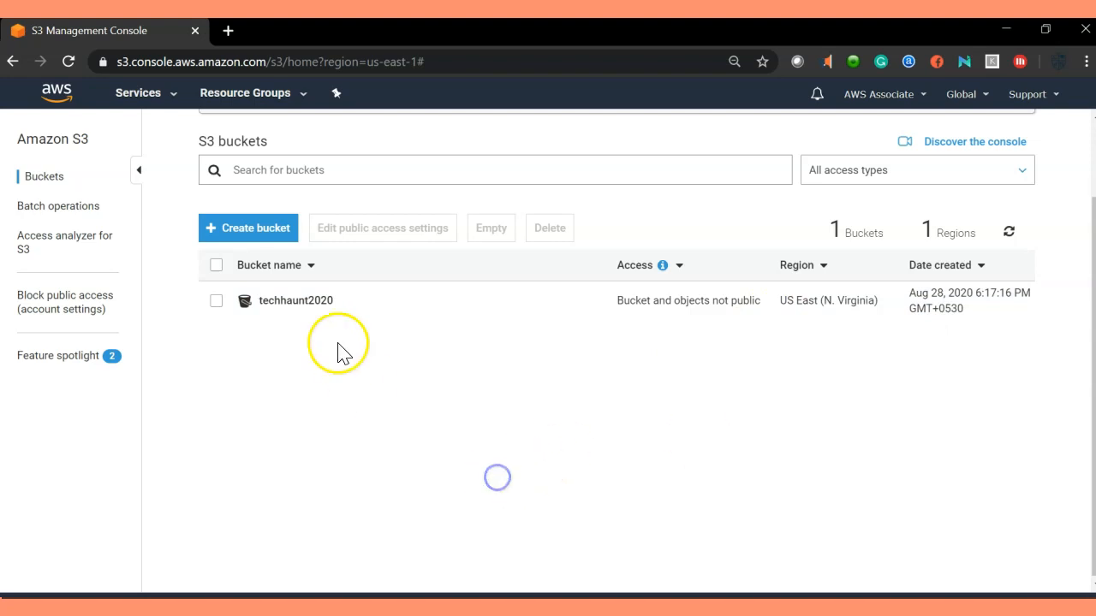
scroll(337, 350, "up", 2)
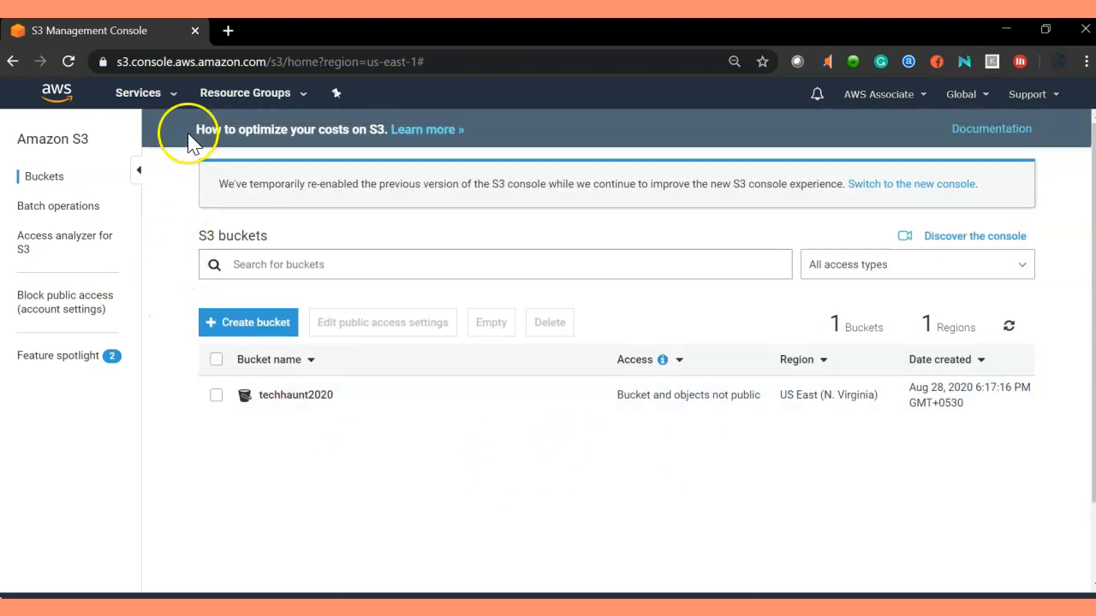
Return to the Simple Notification Service dashboard from the Services history.
left_click(173, 94)
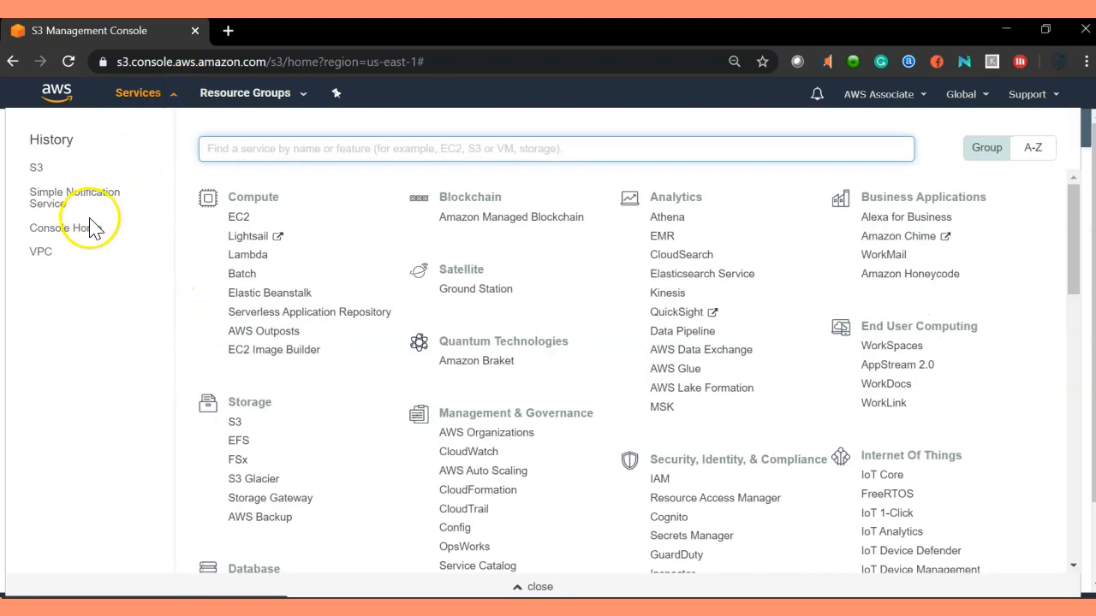
left_click(76, 204)
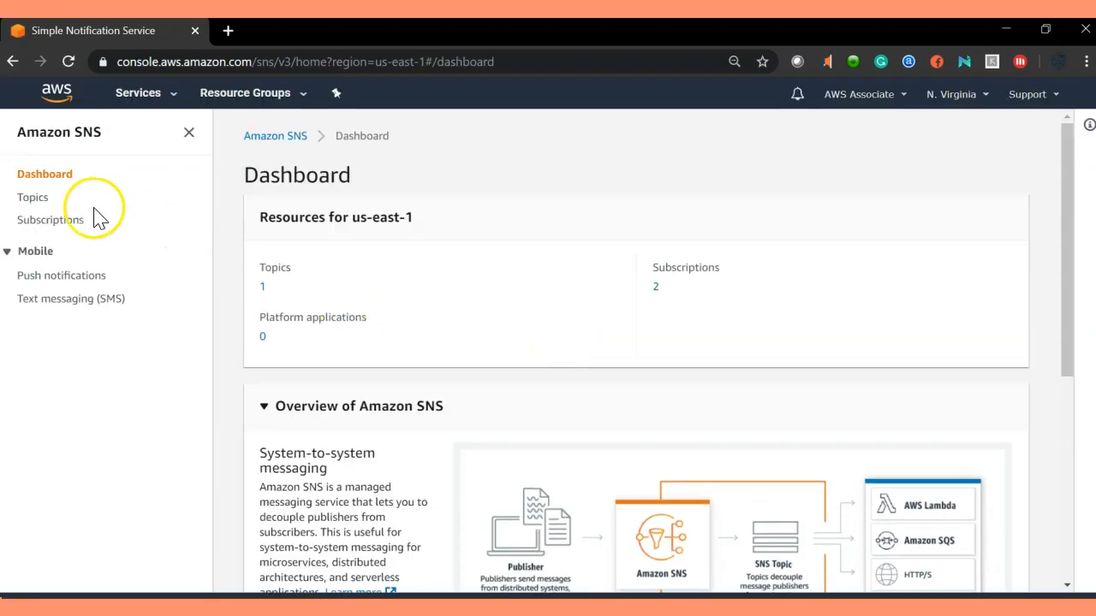
Open the mysnsnotification topic's edit page and expand its Access policy section.
left_click(32, 197)
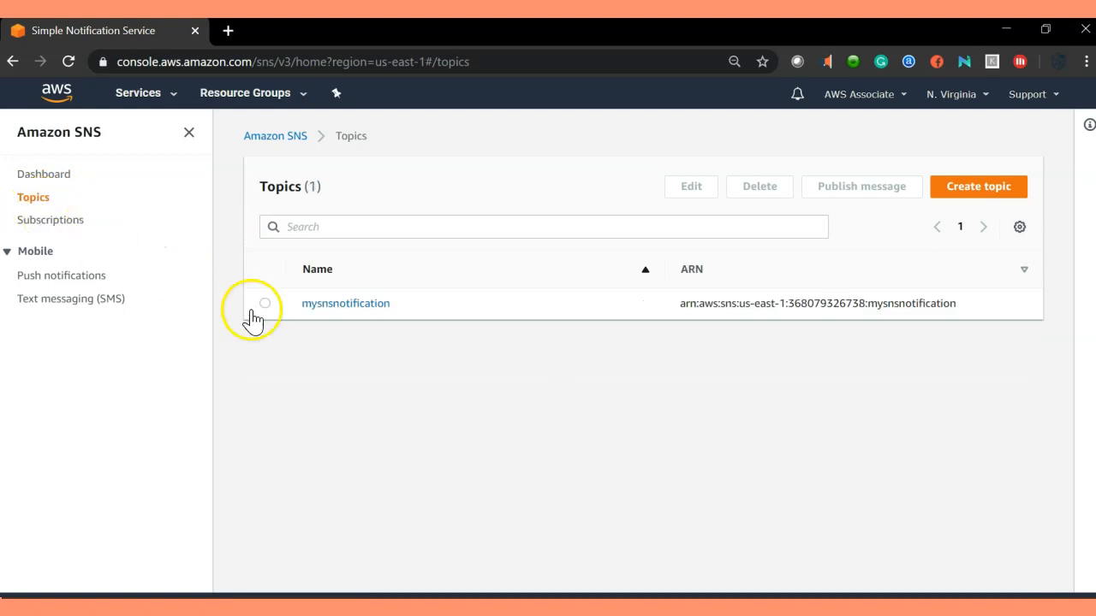
left_click(265, 304)
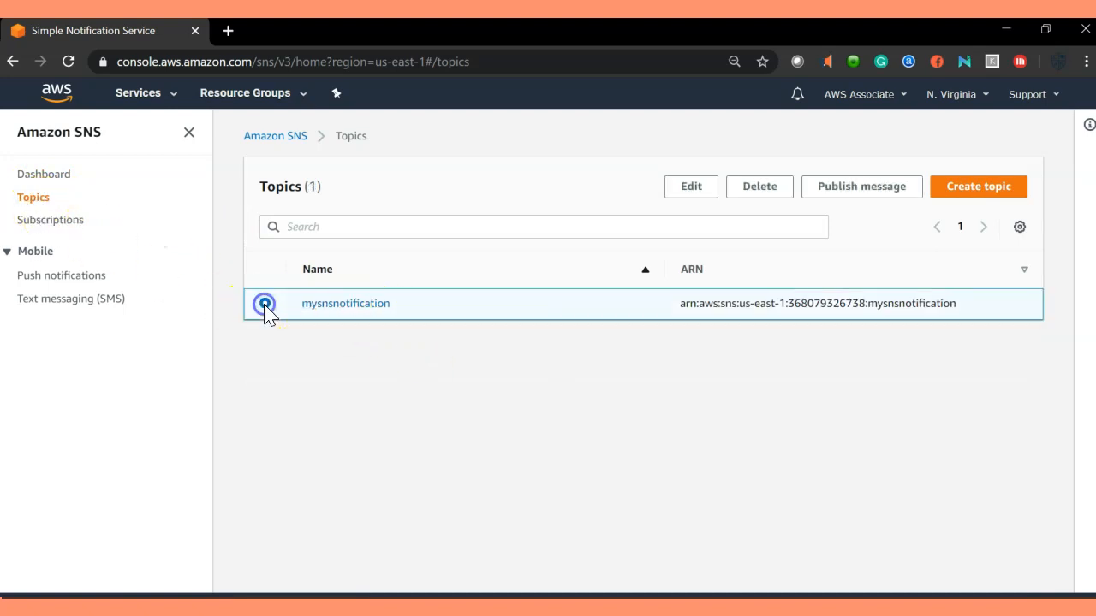
left_click(692, 187)
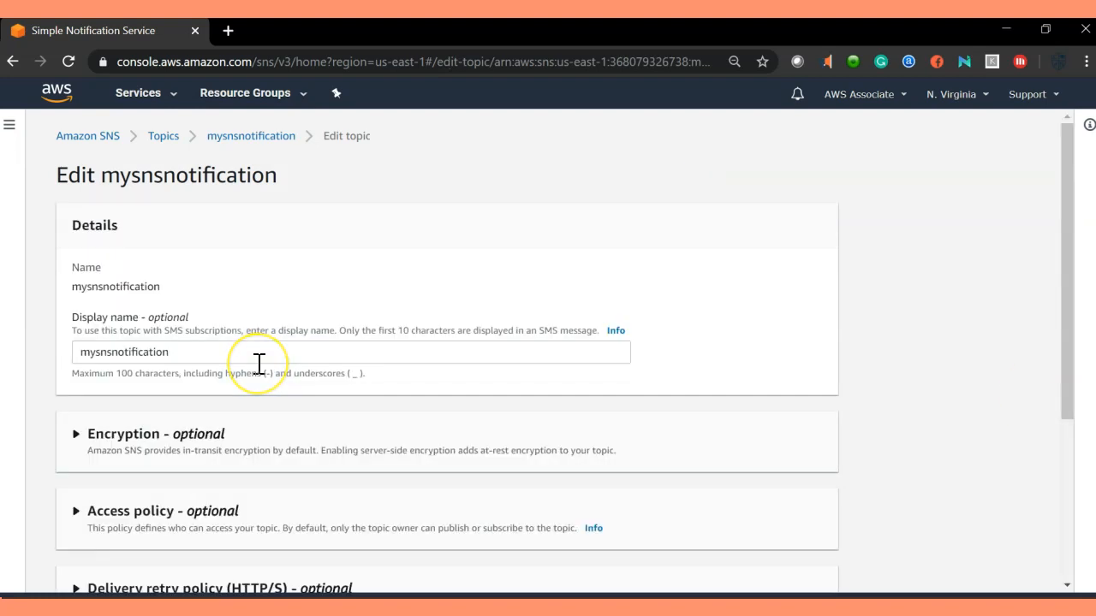
scroll(260, 363, "down", 1)
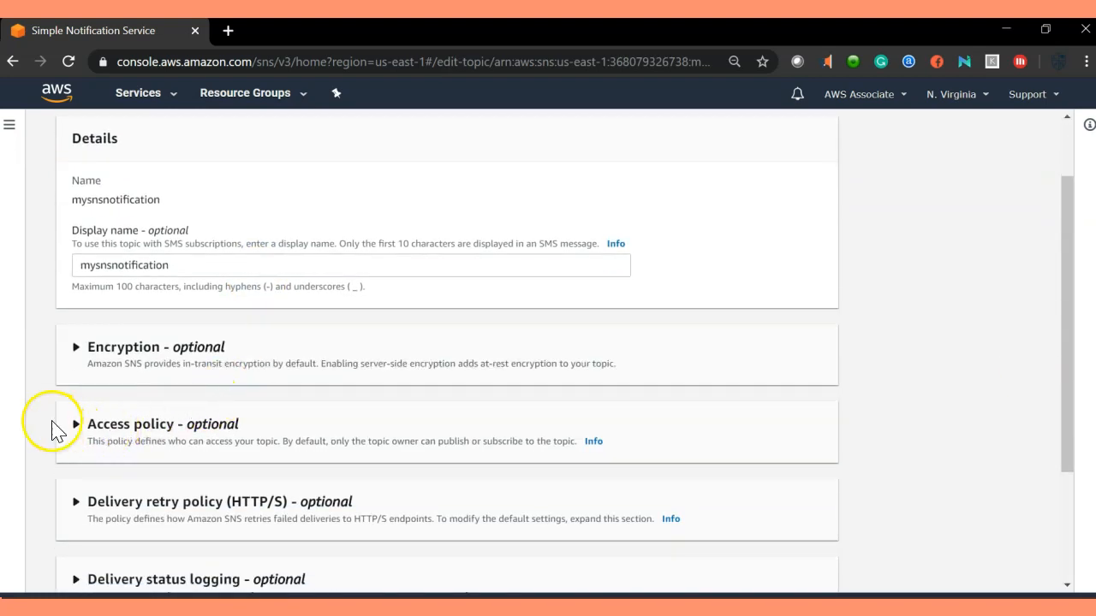
left_click(76, 425)
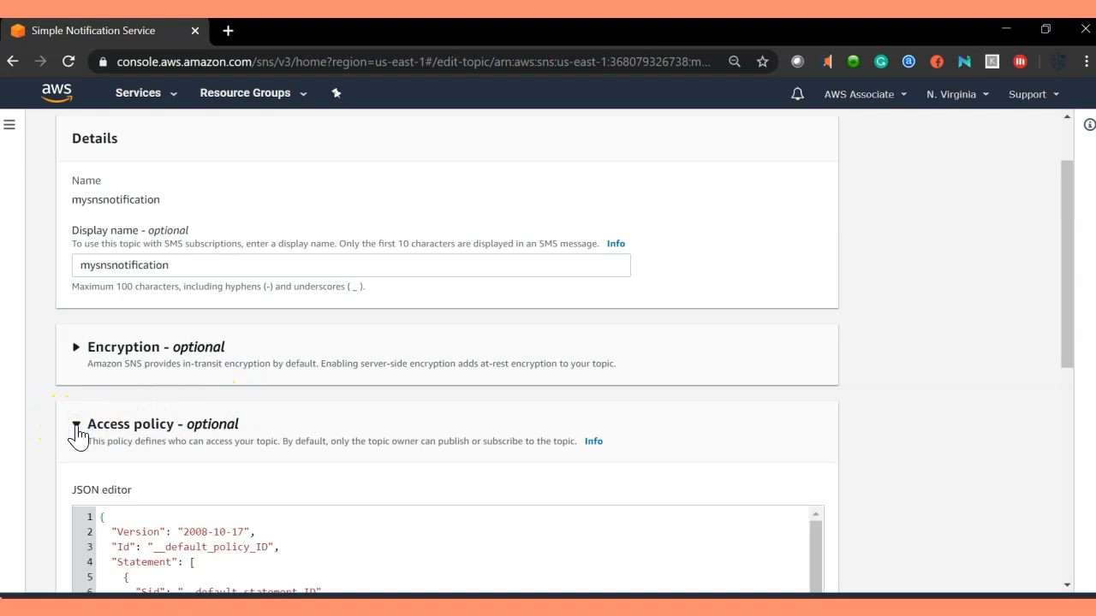
Look over the default policy JSON and compare it with the prepared policy in Notepad++.
scroll(276, 403, "down", 5)
scroll(214, 391, "up", 2)
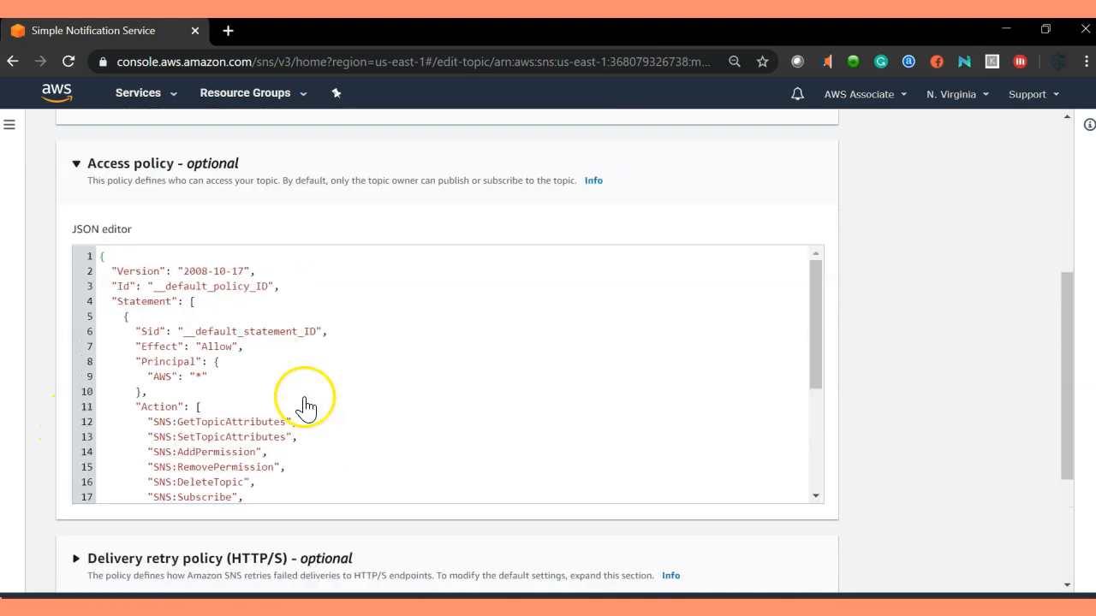
left_click(316, 388)
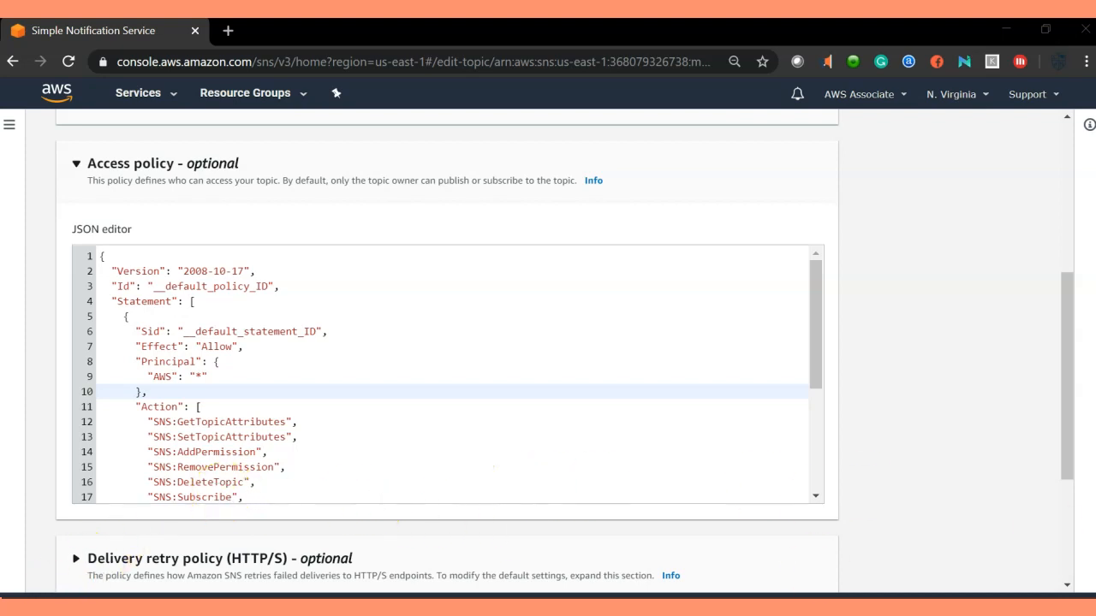
key("alt+Tab")
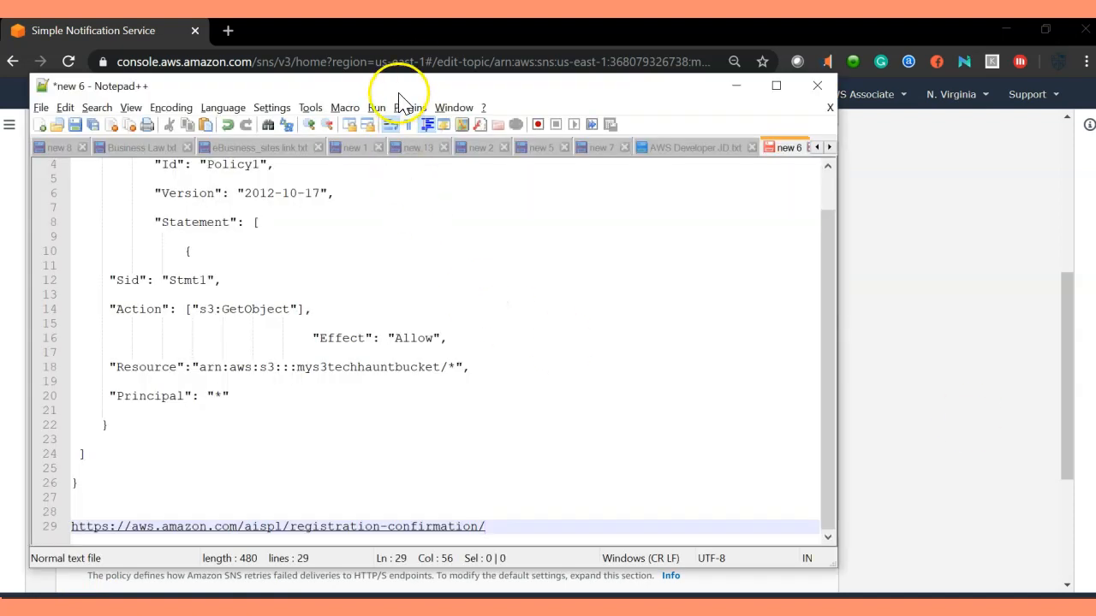
key("alt+Tab")
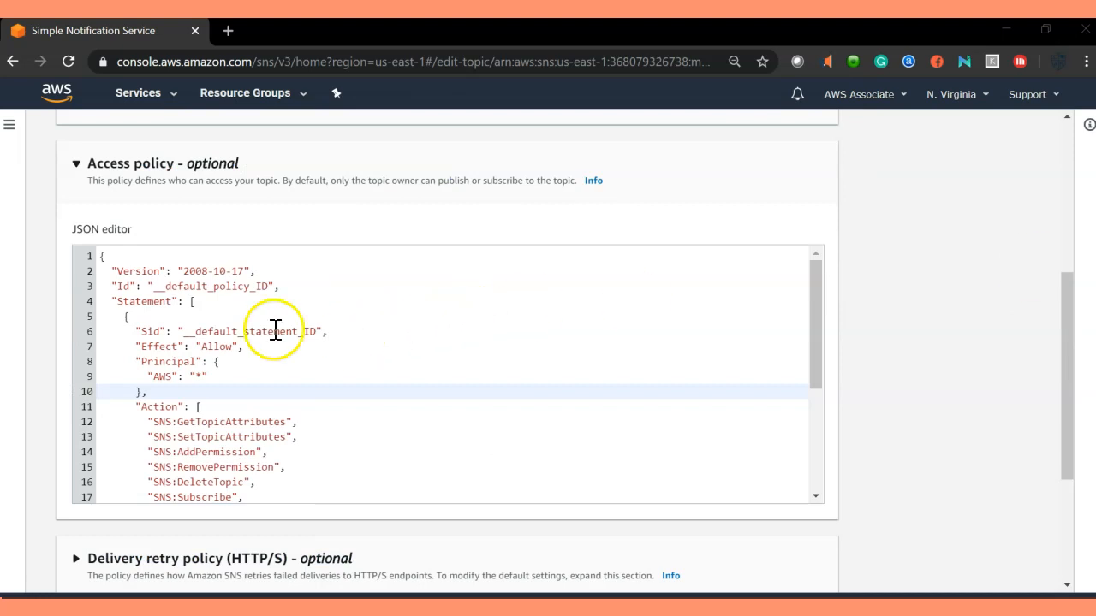
scroll(262, 332, "up", 4)
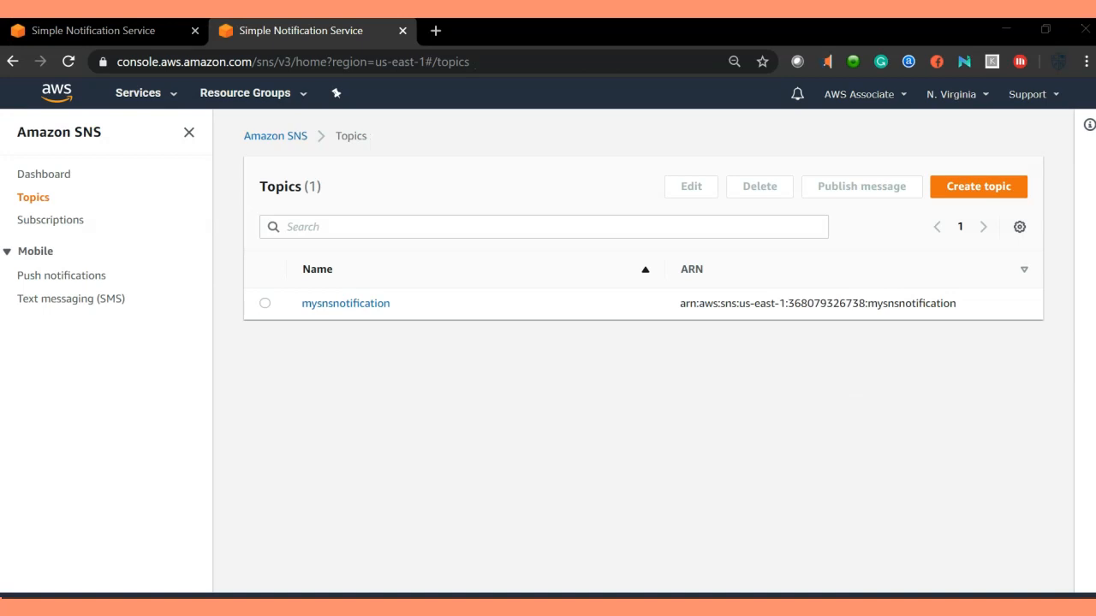
Bring the prepared policy document in Notepad++ to full screen.
left_click_drag(874, 326, 555, 220)
left_click_drag(1094, 376, 495, 134)
left_click_drag(1094, 282, 674, 123)
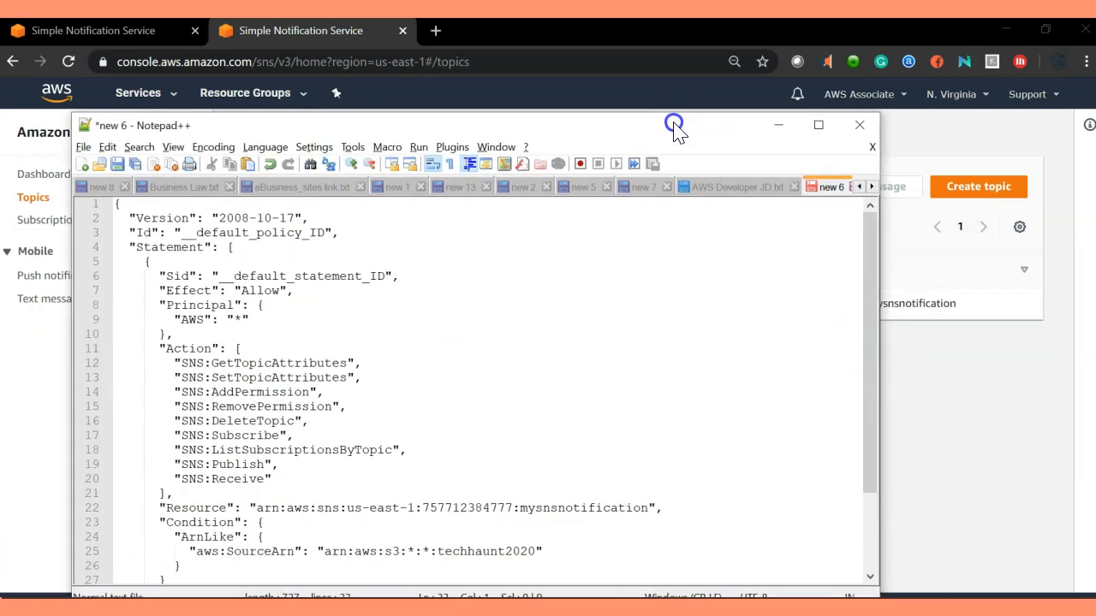
double_click(674, 124)
left_click(379, 376)
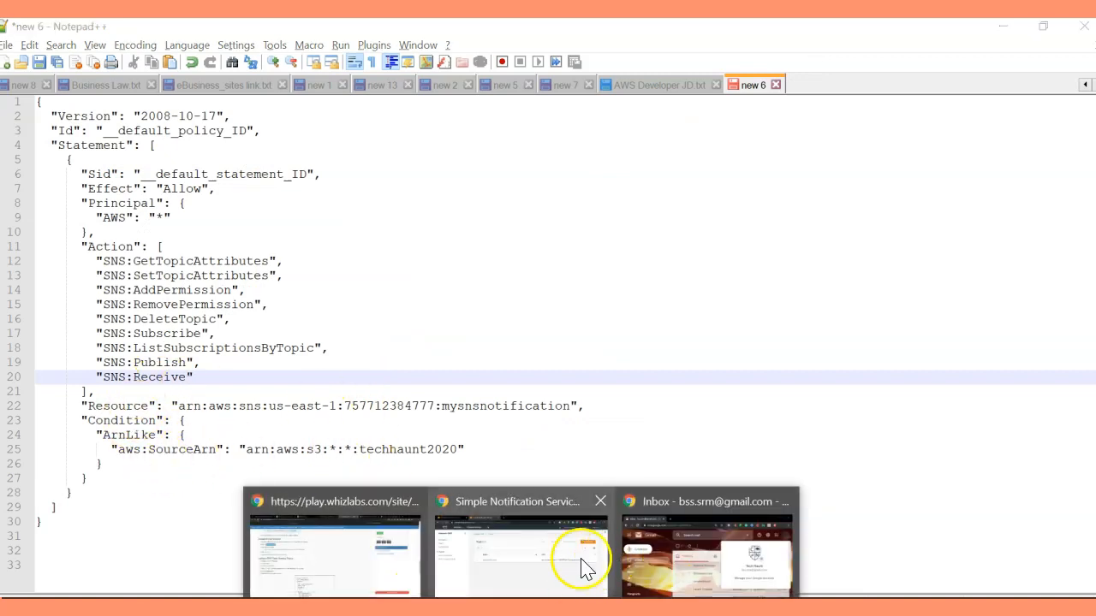
Paste the mysnsnotification topic ARN from the Topics list over line 22's Resource value.
left_click(582, 568)
left_click_drag(681, 302, 959, 312)
key("ctrl+c")
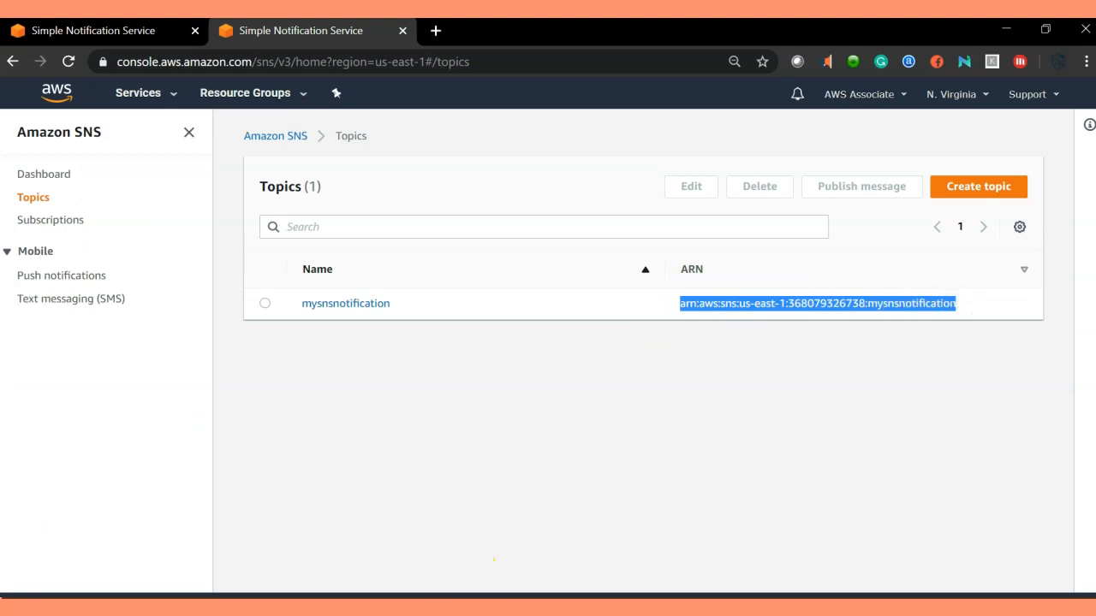
left_click(468, 590)
left_click_drag(178, 406, 567, 403)
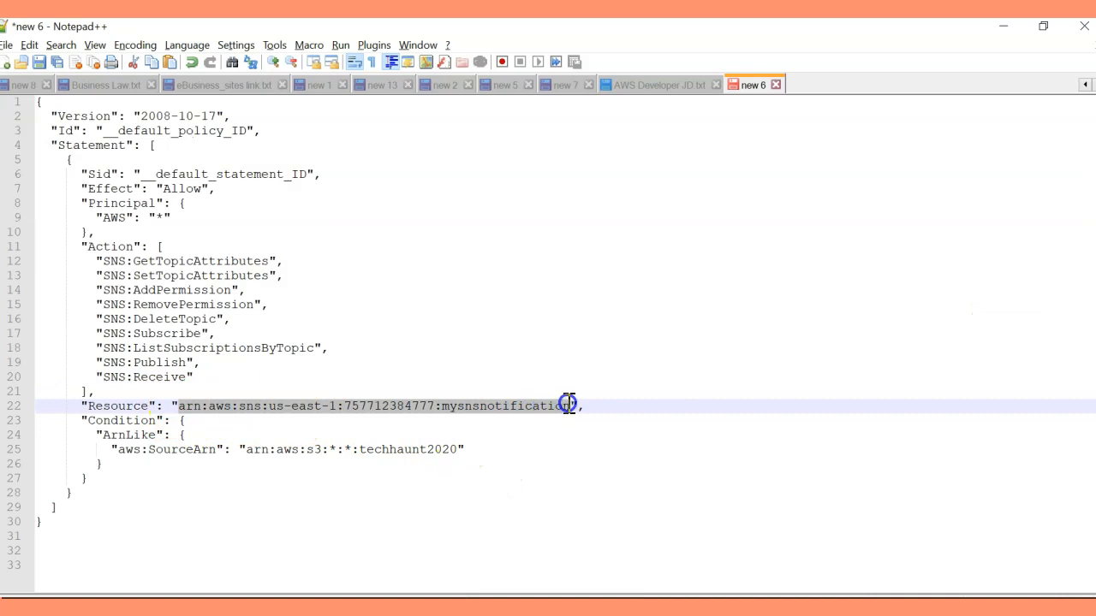
key("ctrl+v")
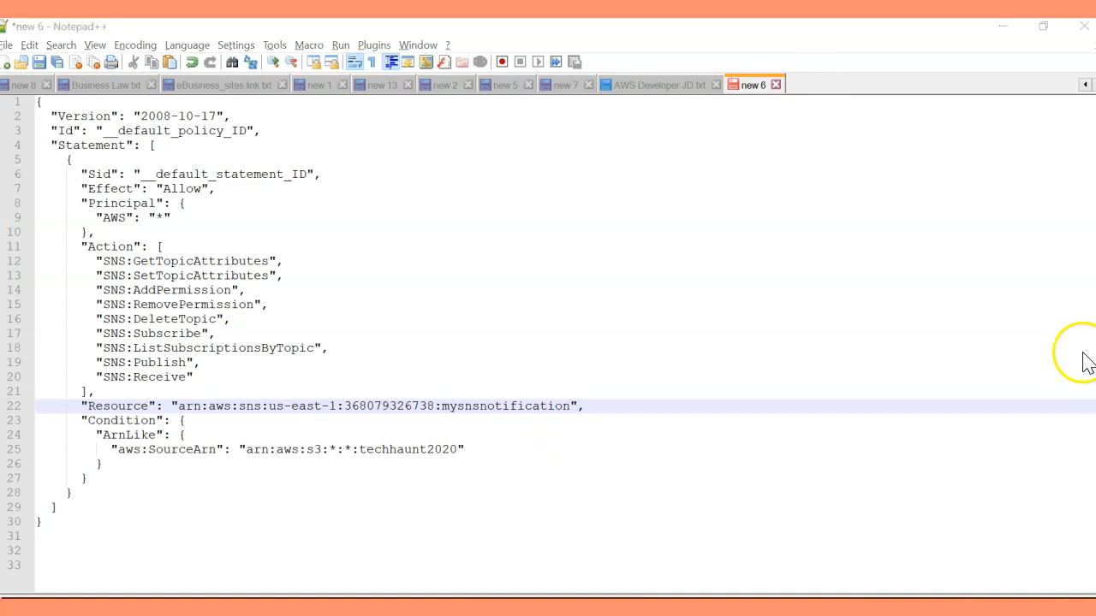
left_click(372, 480)
Check the techhaunt2020 source ARN condition and copy the entire policy.
left_click_drag(27, 101, 78, 526)
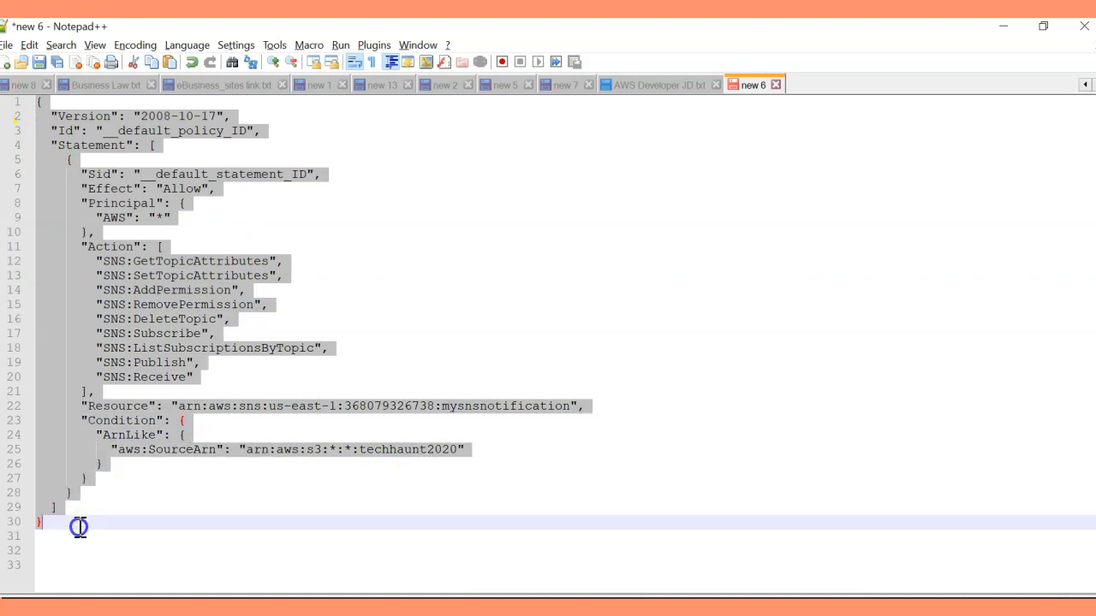
left_click(348, 322)
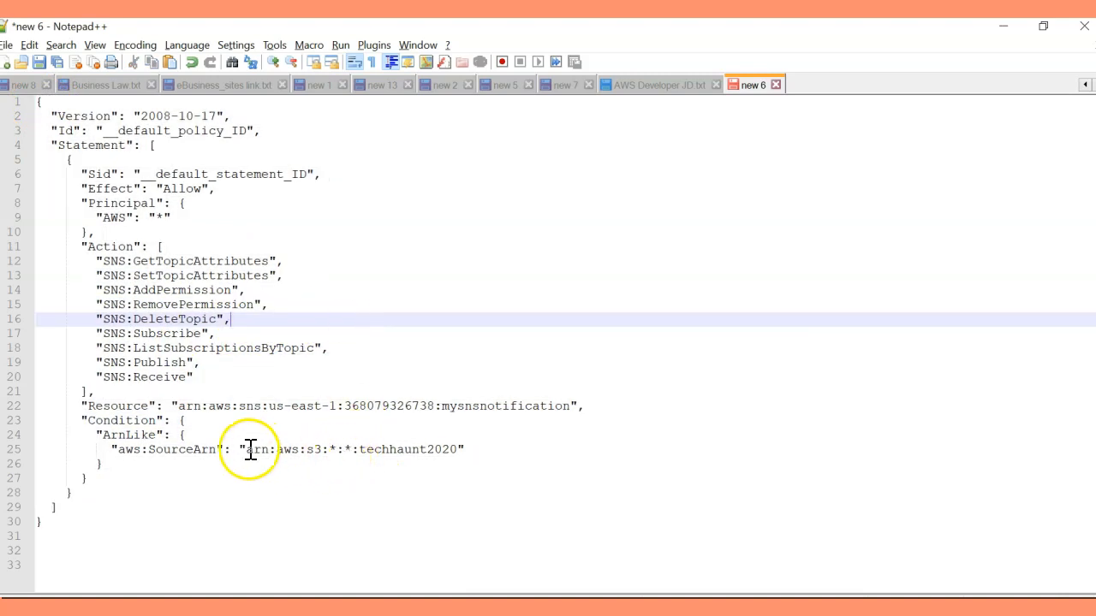
left_click(359, 449)
left_click_drag(359, 448, 457, 450)
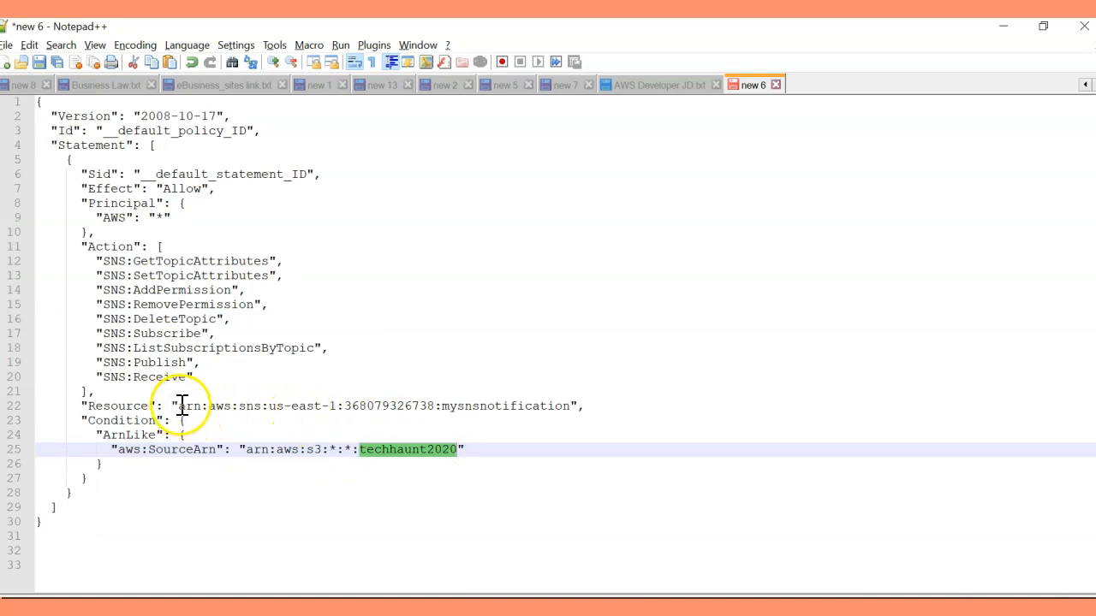
left_click_drag(177, 405, 571, 406)
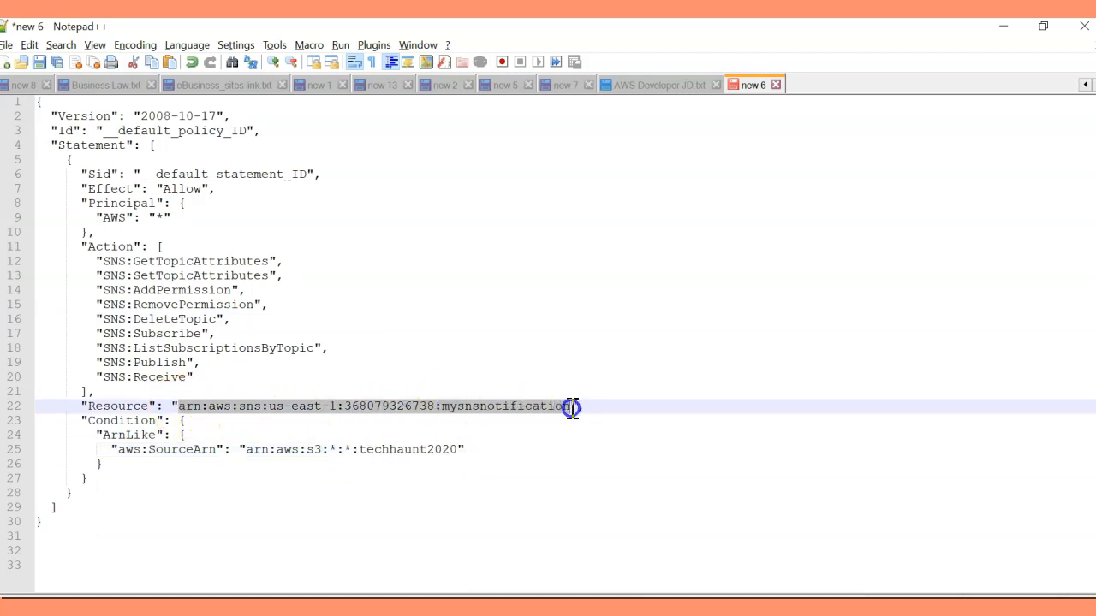
left_click(308, 290)
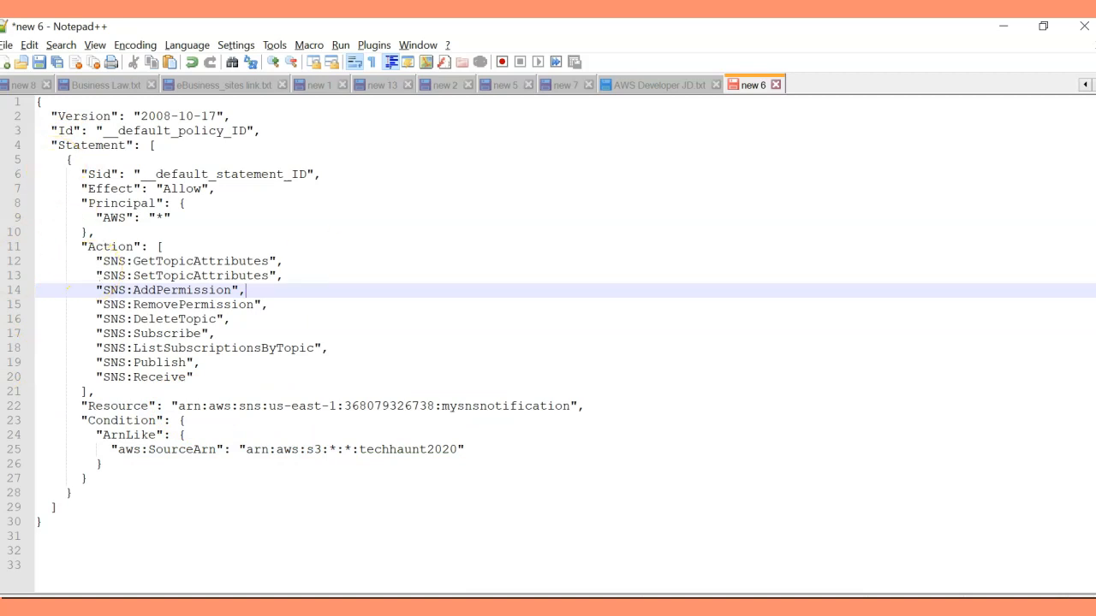
left_click(348, 344)
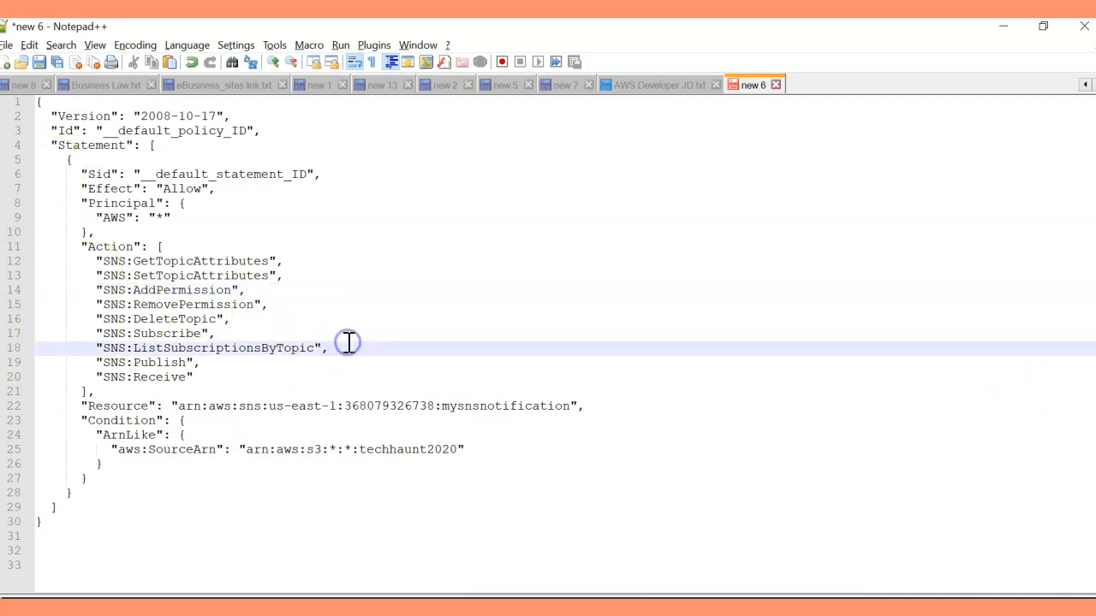
key("ctrl+a")
key("ctrl+c")
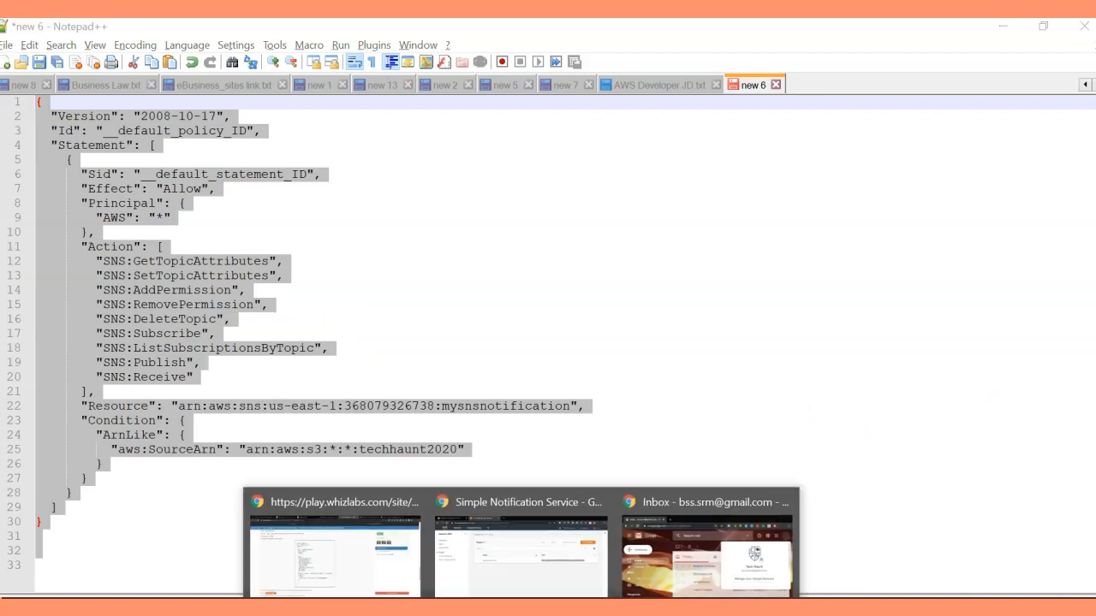
left_click(378, 568)
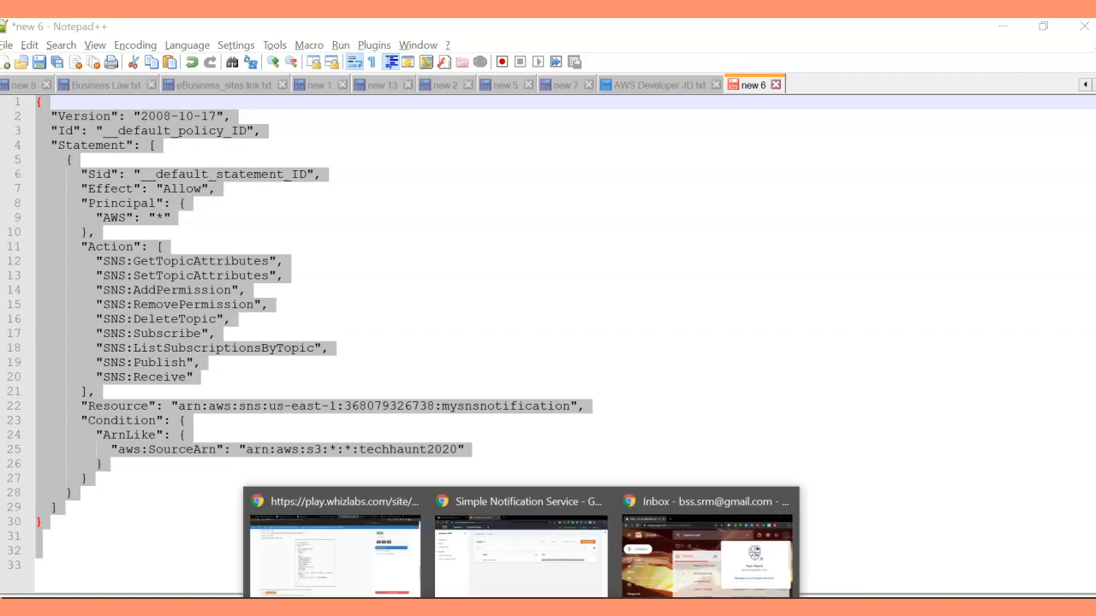
left_click(545, 567)
Replace the topic's default access policy with the copied policy and save it.
left_click(116, 39)
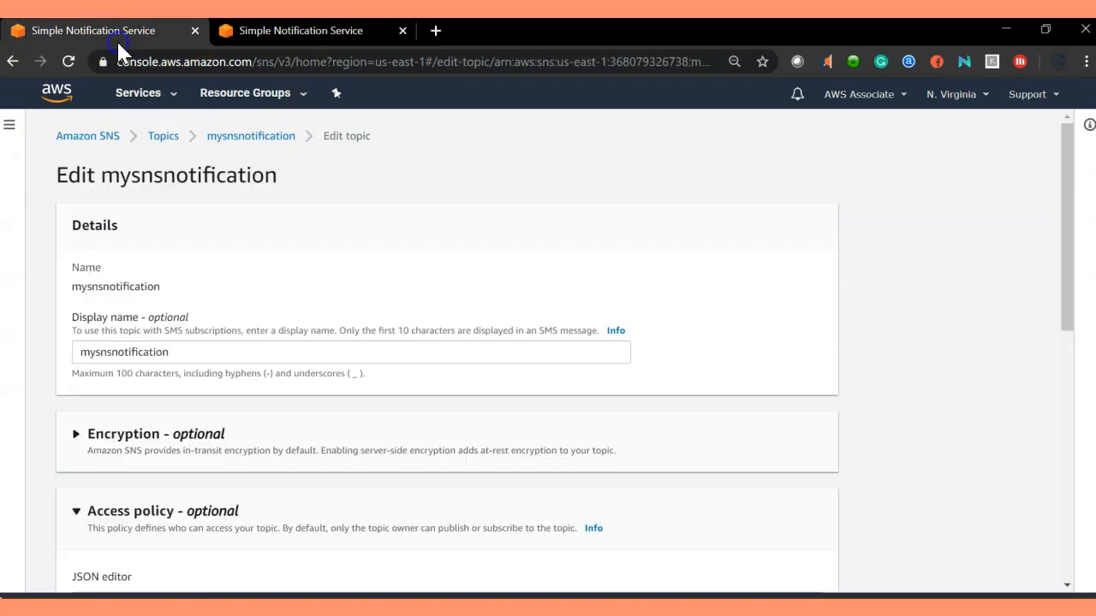
scroll(220, 331, "down", 5)
left_click(315, 299)
key("ctrl+a")
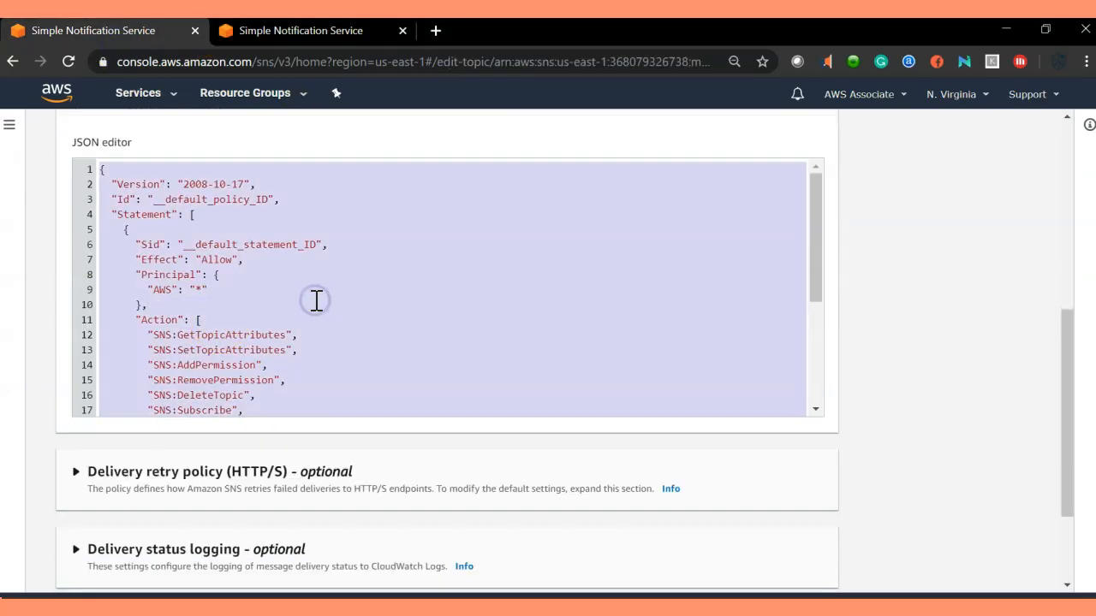
key("ctrl+v")
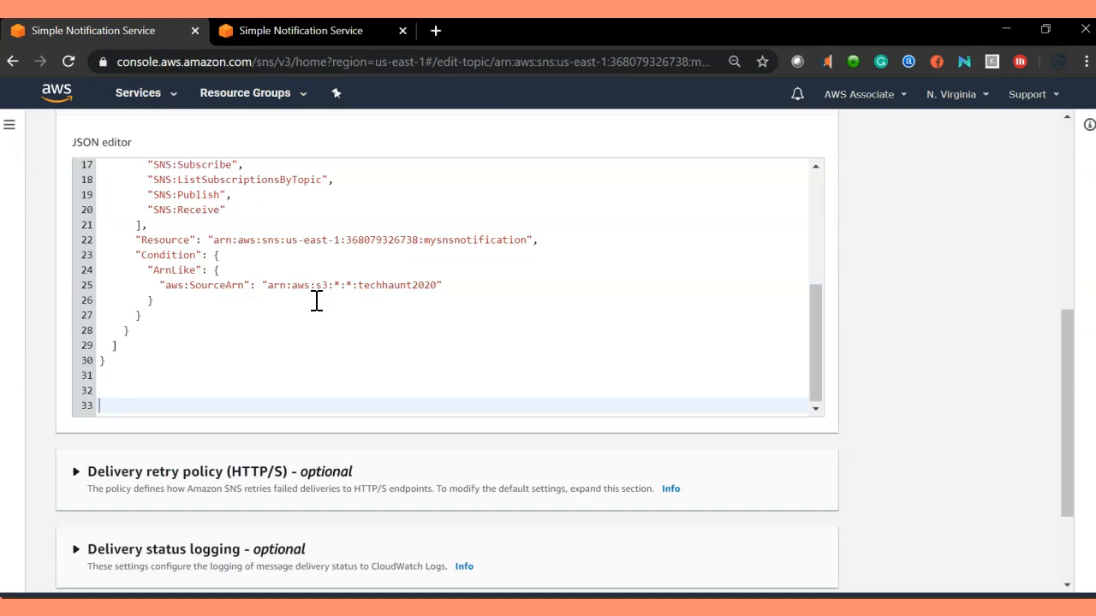
key("BackSpace")
key("BackSpace")
key("BackSpace")
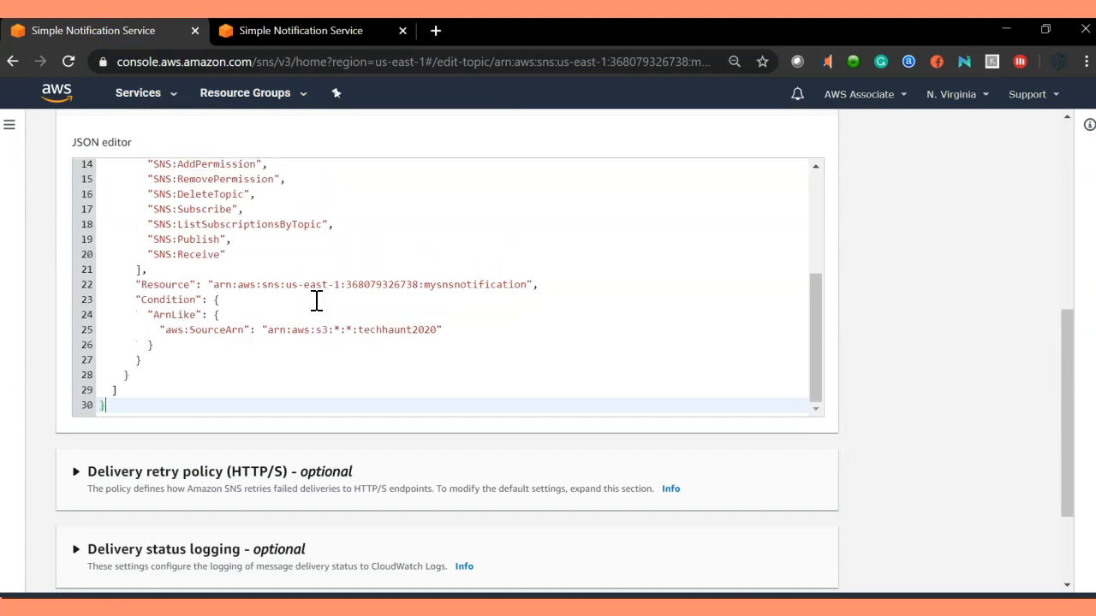
key("ctrl+Home")
key("ctrl+End")
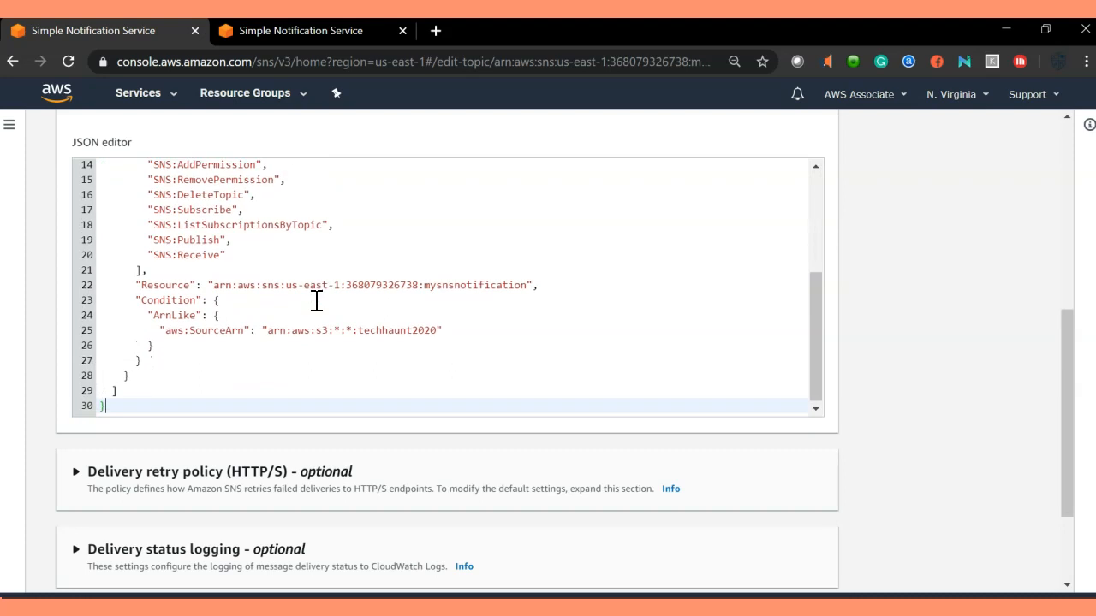
scroll(656, 408, "down", 3)
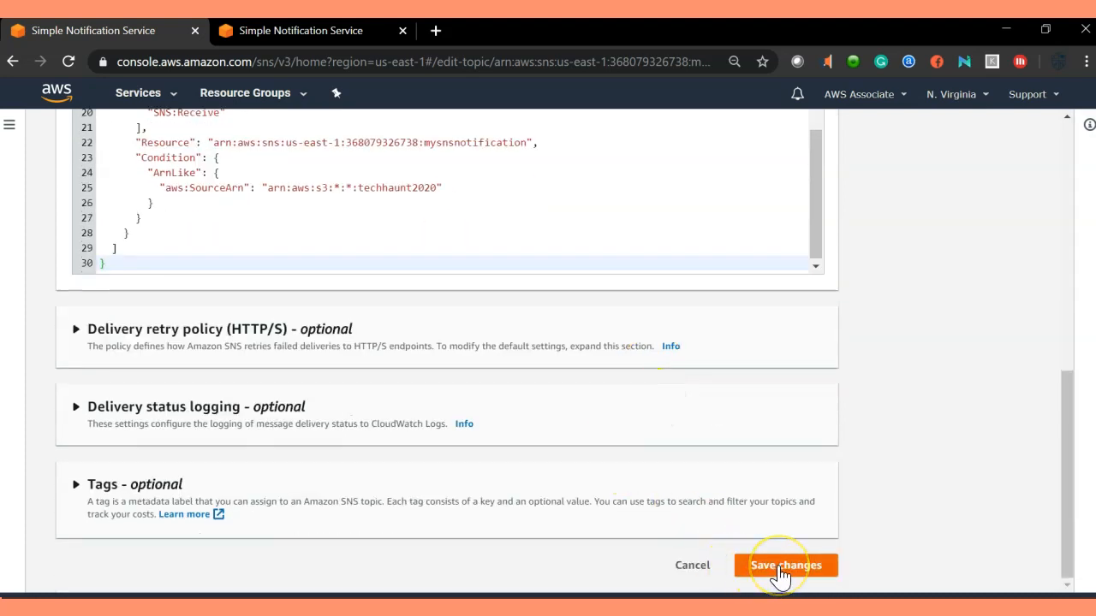
left_click(778, 571)
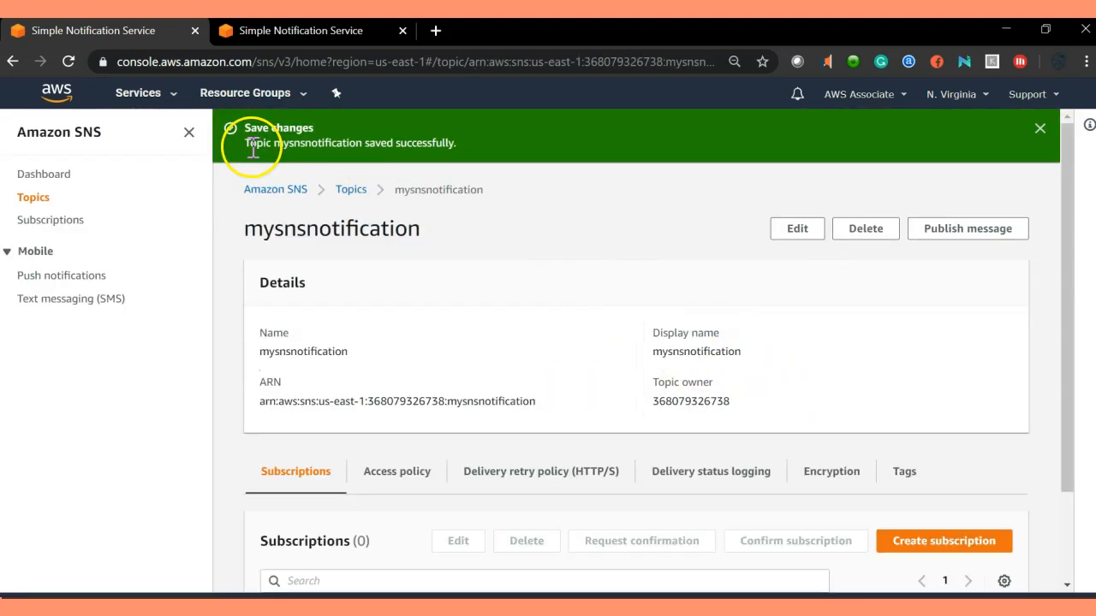
Confirm the saved-successfully message, then open the AWS Services menu.
left_click_drag(245, 144, 472, 169)
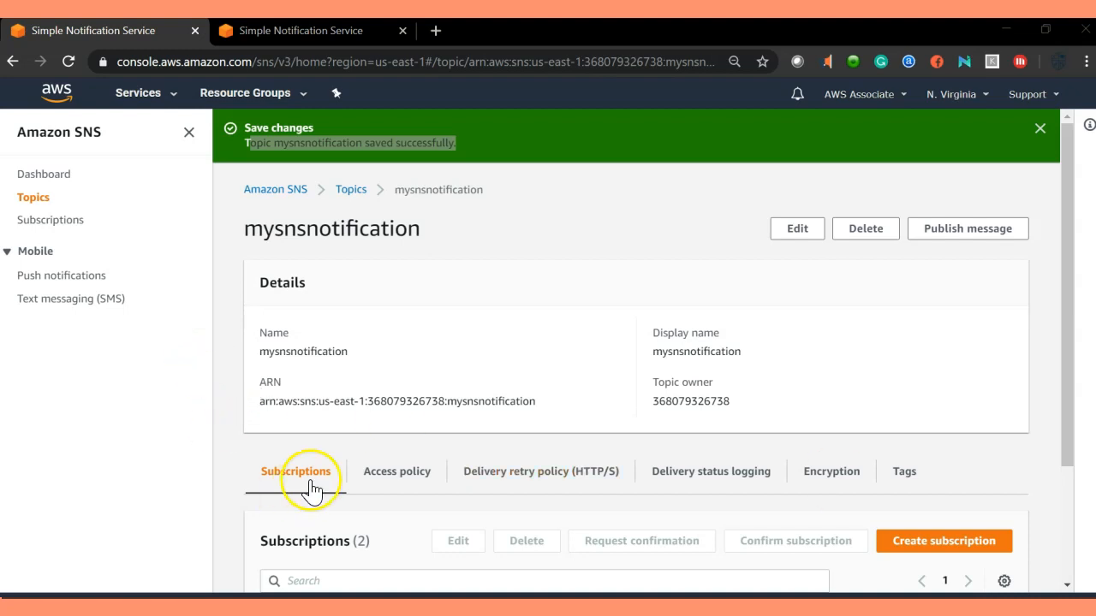
left_click_drag(287, 351, 321, 351)
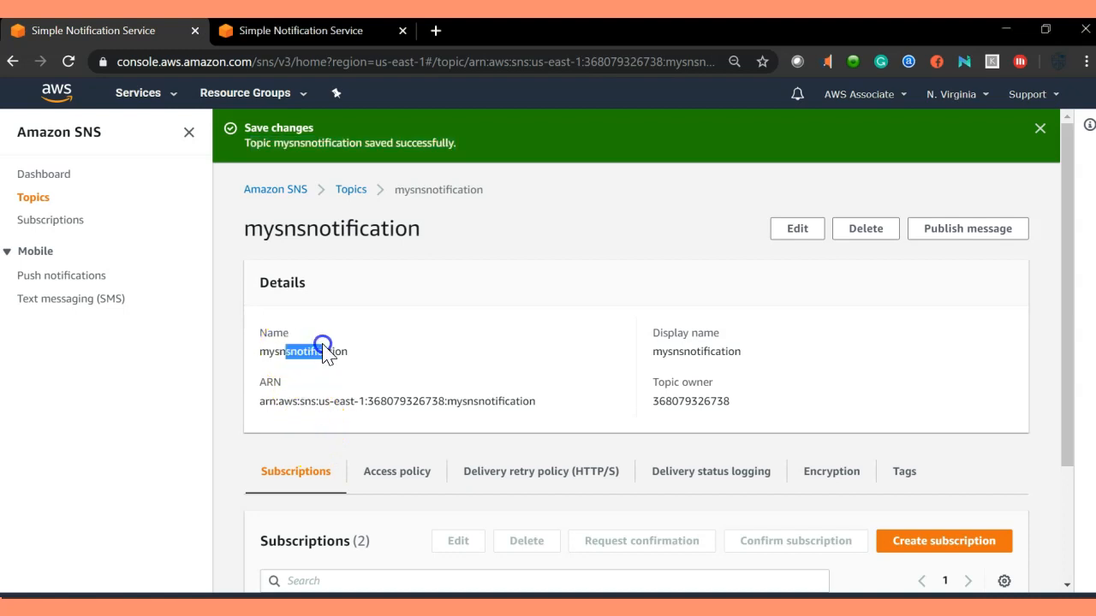
left_click(457, 350)
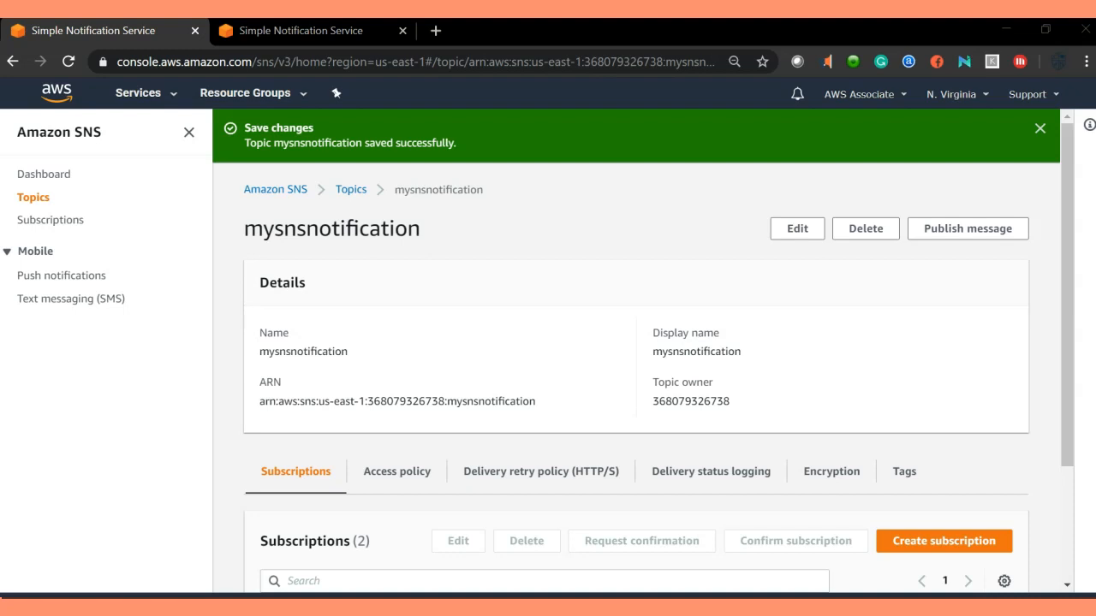
left_click(85, 386)
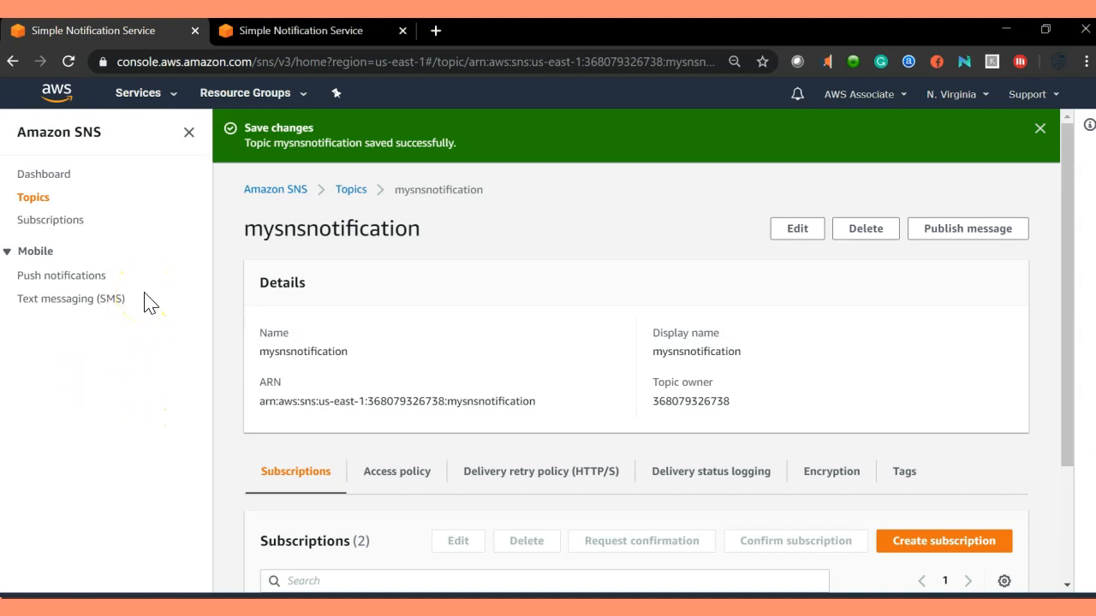
left_click(170, 96)
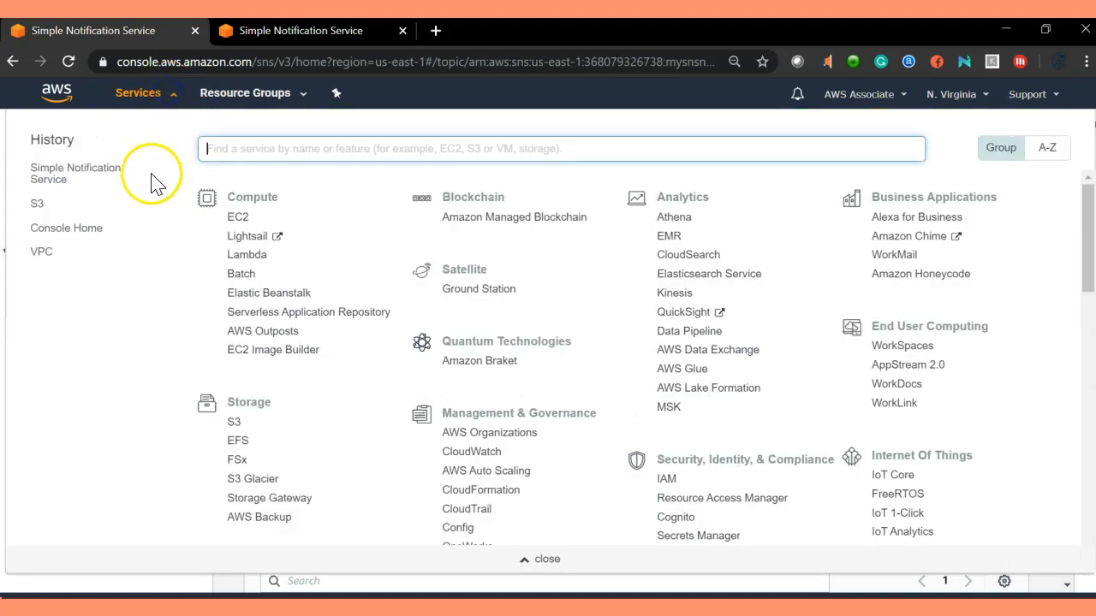
Go to S3 and open the Events settings under bucket techhaunt2020's Properties.
left_click(35, 207)
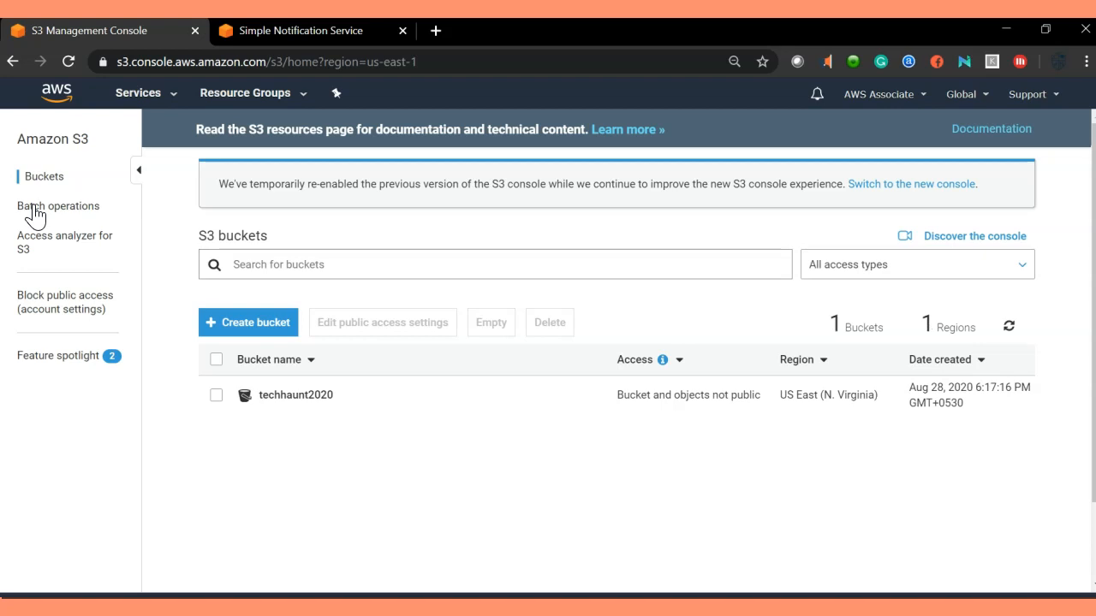
left_click(276, 396)
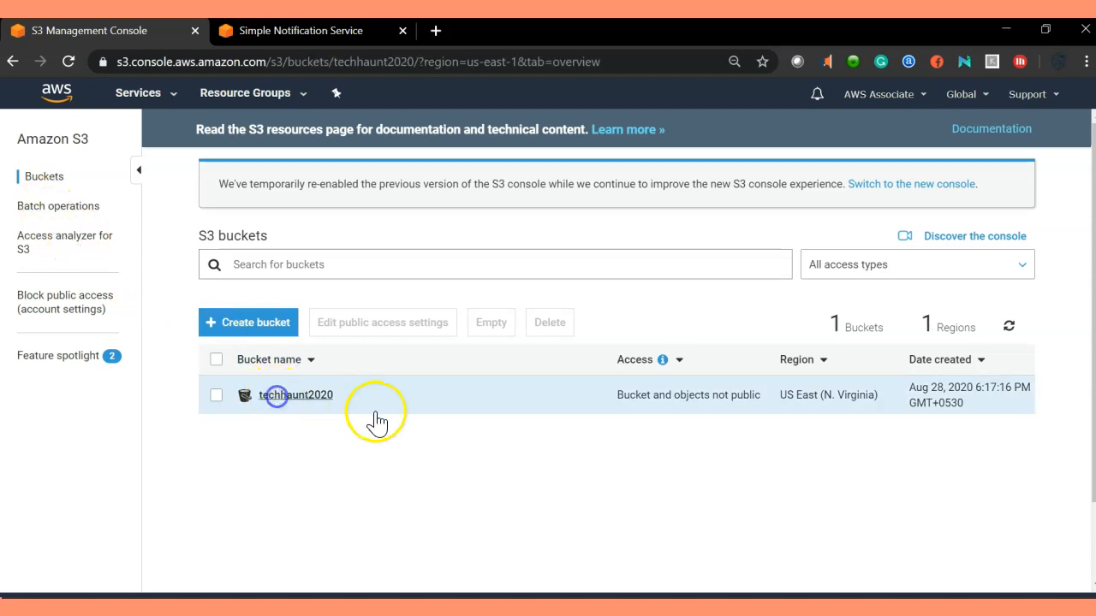
left_click(217, 250)
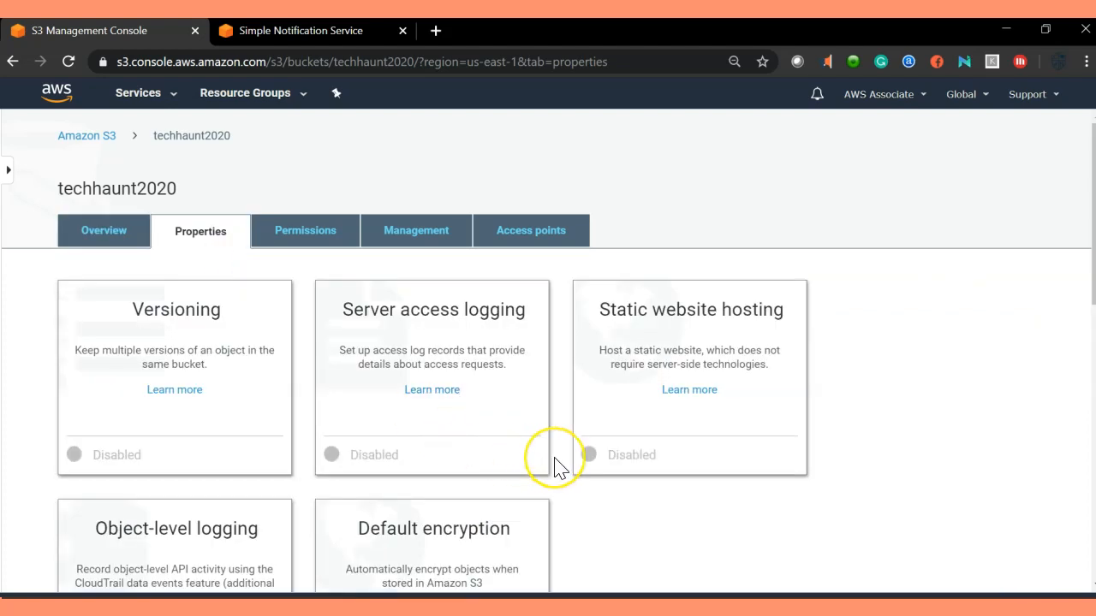
scroll(554, 462, "down", 4)
scroll(557, 463, "down", 5)
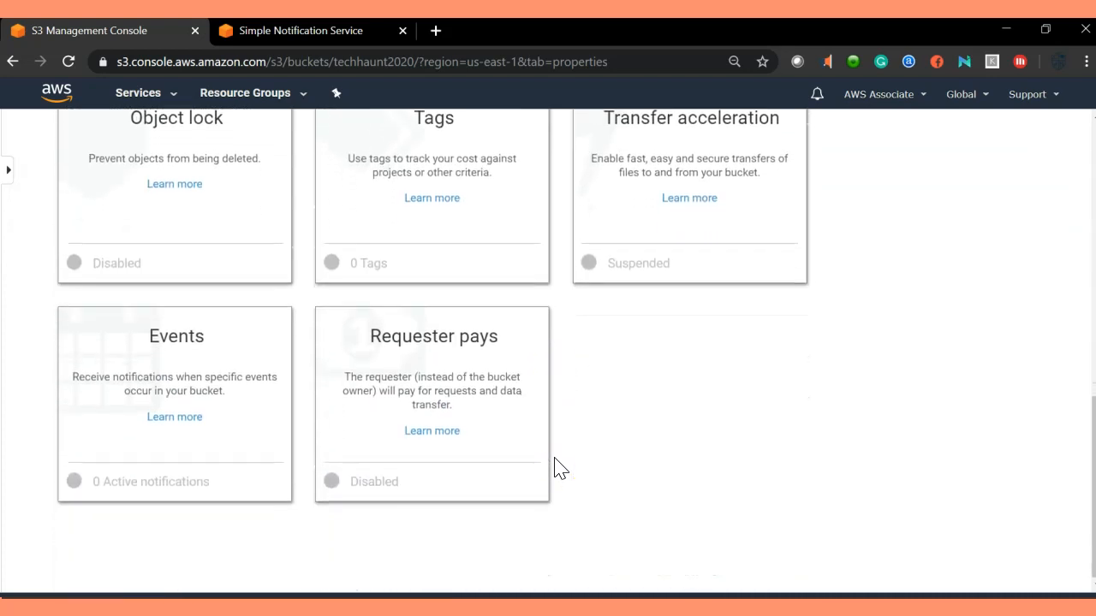
left_click(196, 350)
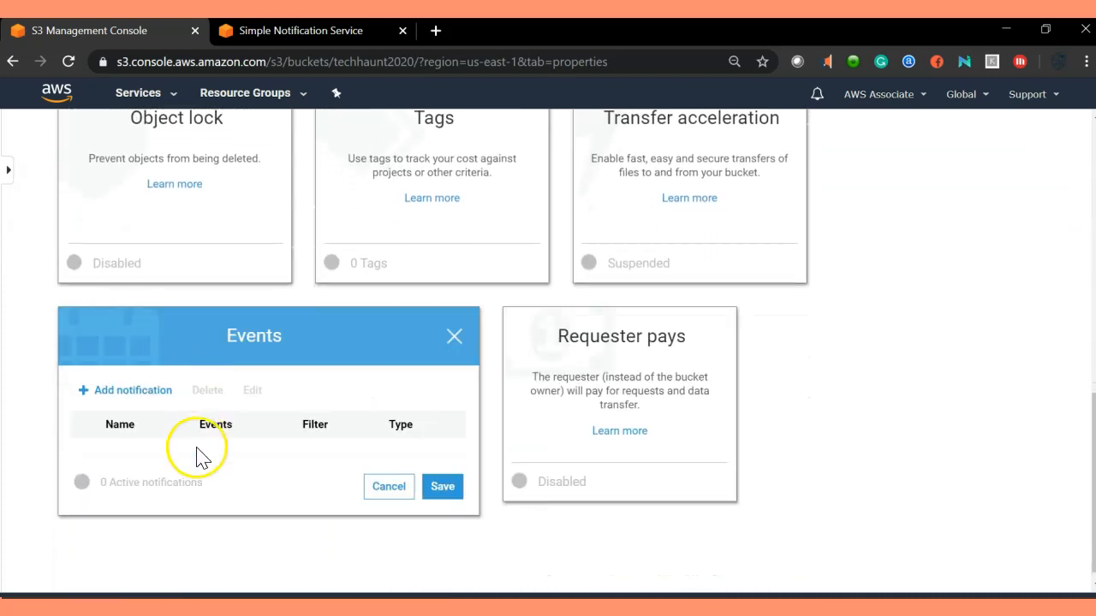
Add a notification named MyEmaileventforput that triggers on PUT events.
left_click(157, 390)
scroll(160, 396, "down", 3)
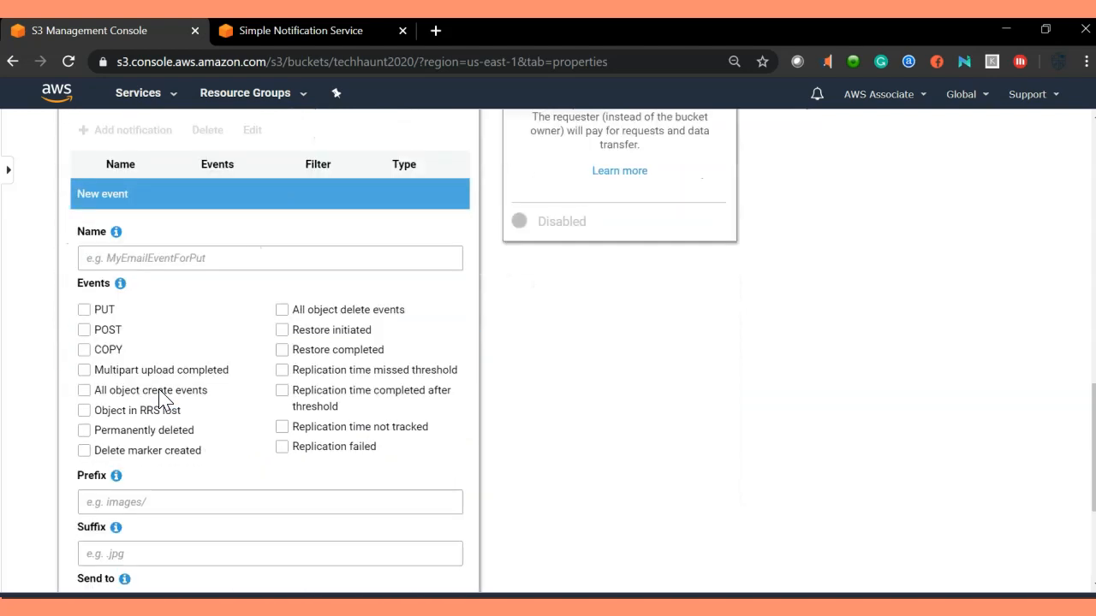
left_click(190, 257)
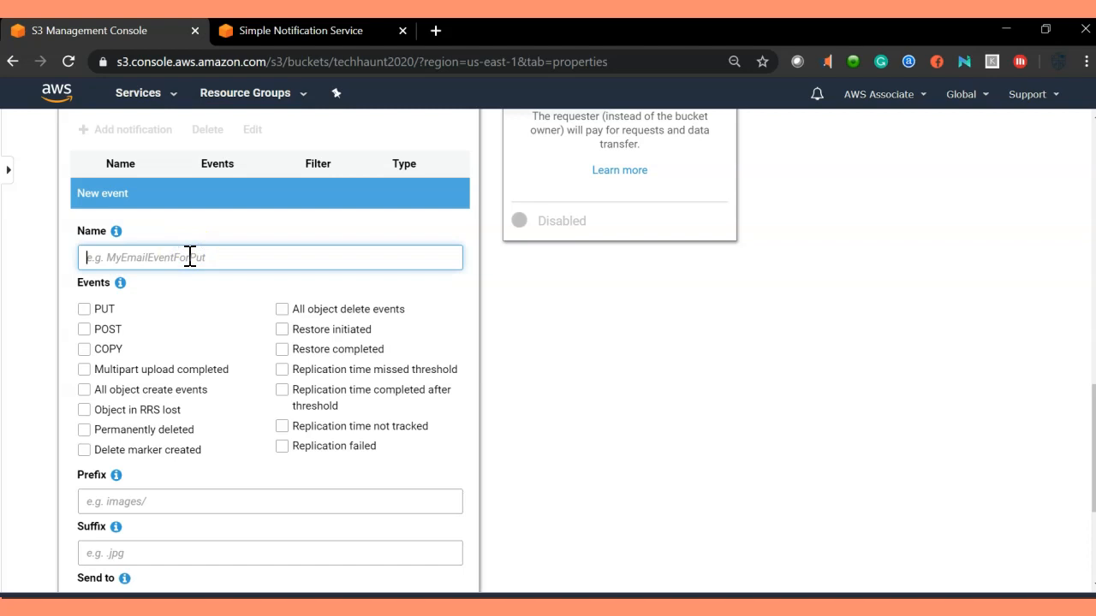
type("MyEmaileventforput")
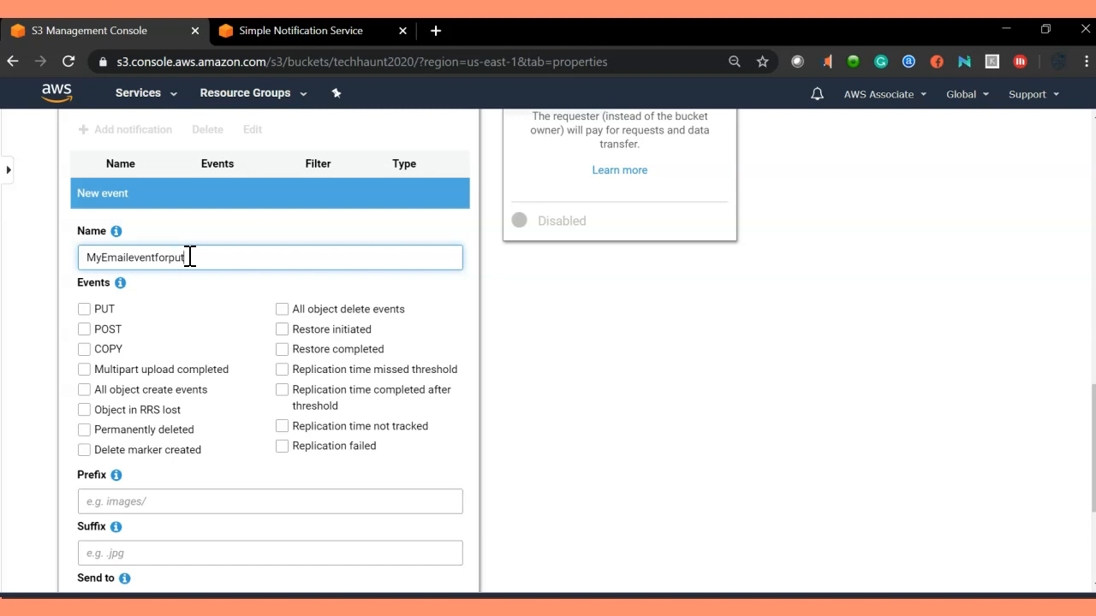
left_click(84, 309)
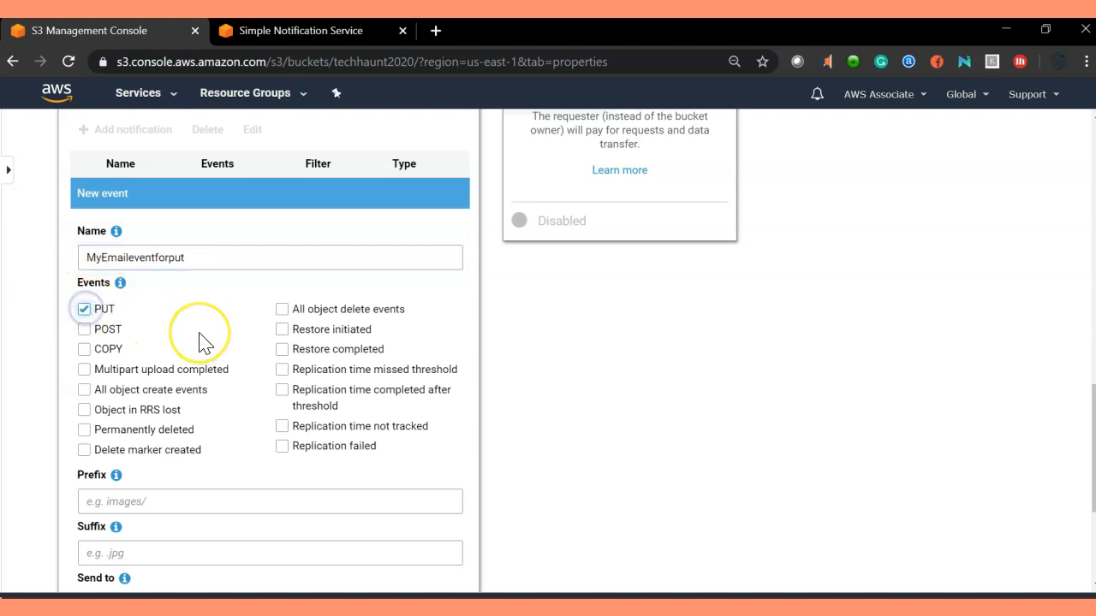
Send the notification to the SNS topic mysnsnotification.
scroll(203, 342, "down", 2)
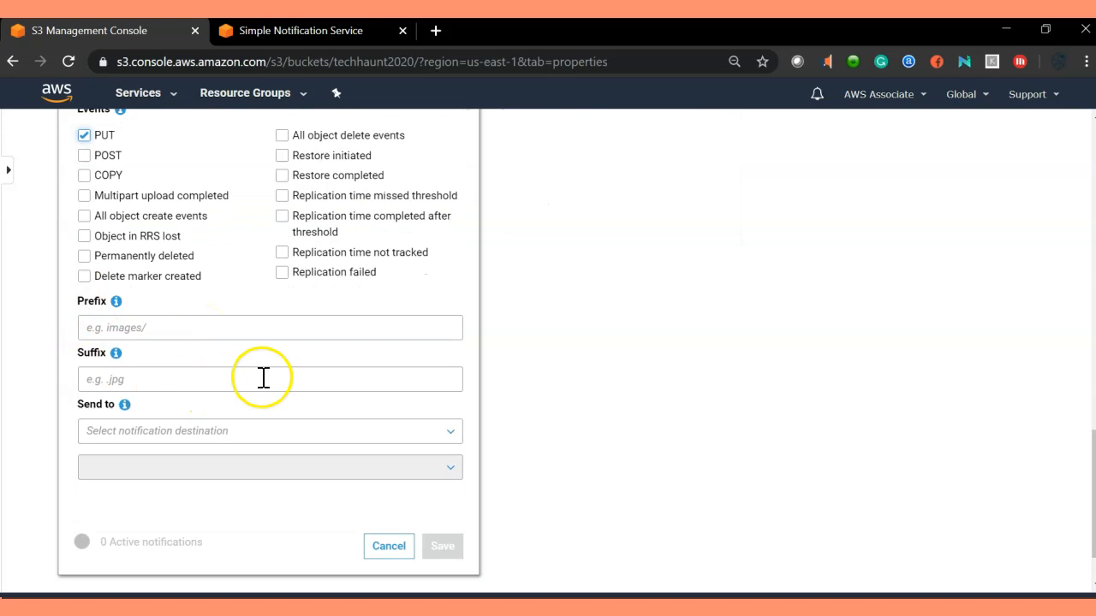
left_click(192, 434)
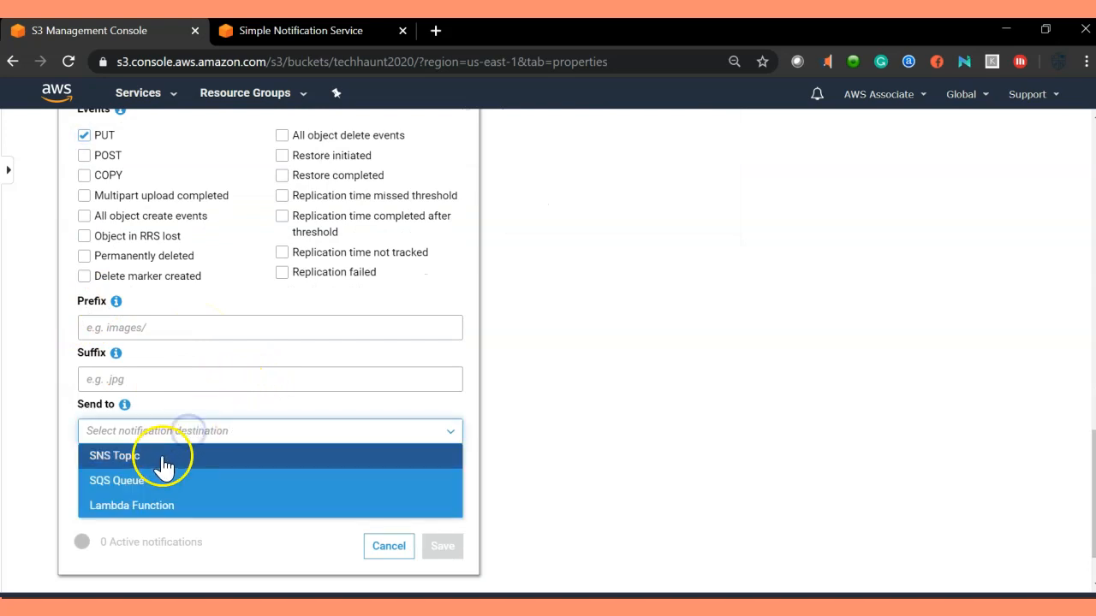
left_click(139, 466)
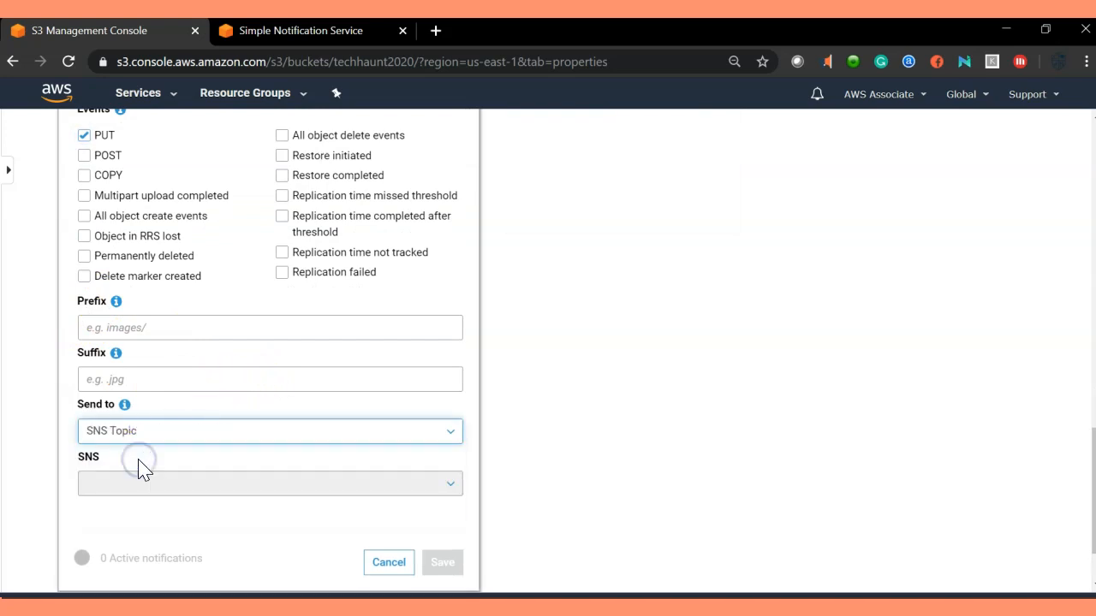
scroll(139, 466, "down", 1)
left_click(308, 395)
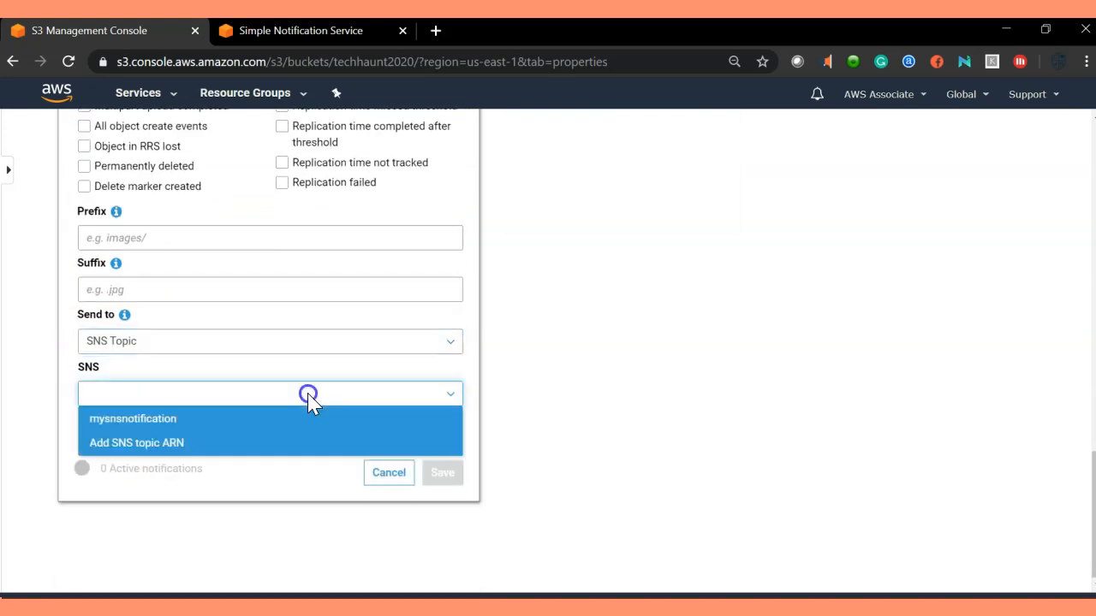
left_click(174, 422)
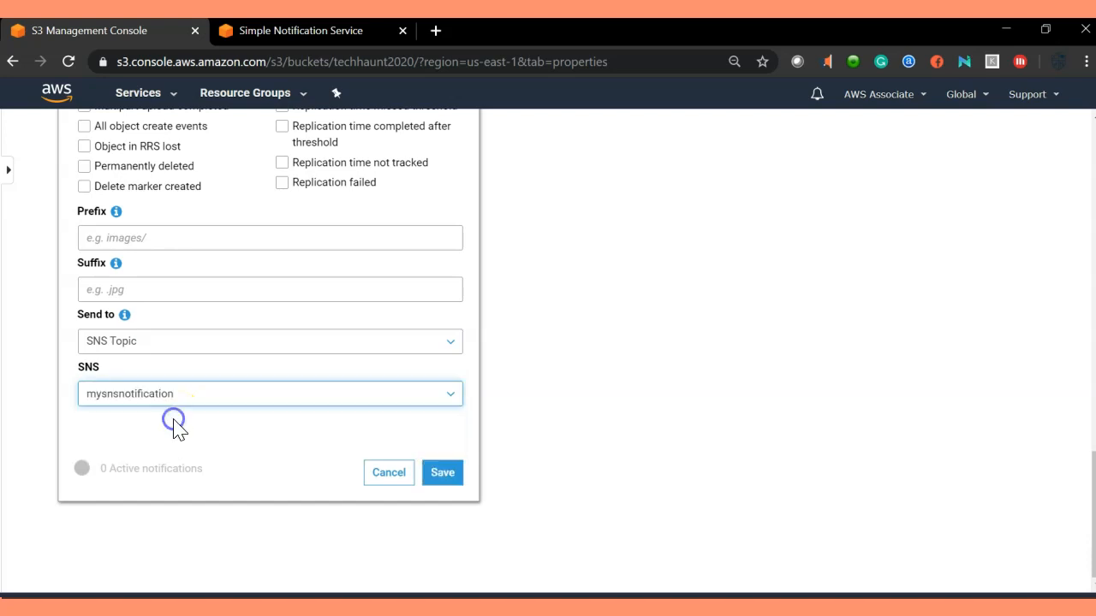
Review the completed event form, including the name MyEmaileventforput.
scroll(191, 423, "up", 5)
scroll(137, 291, "down", 3)
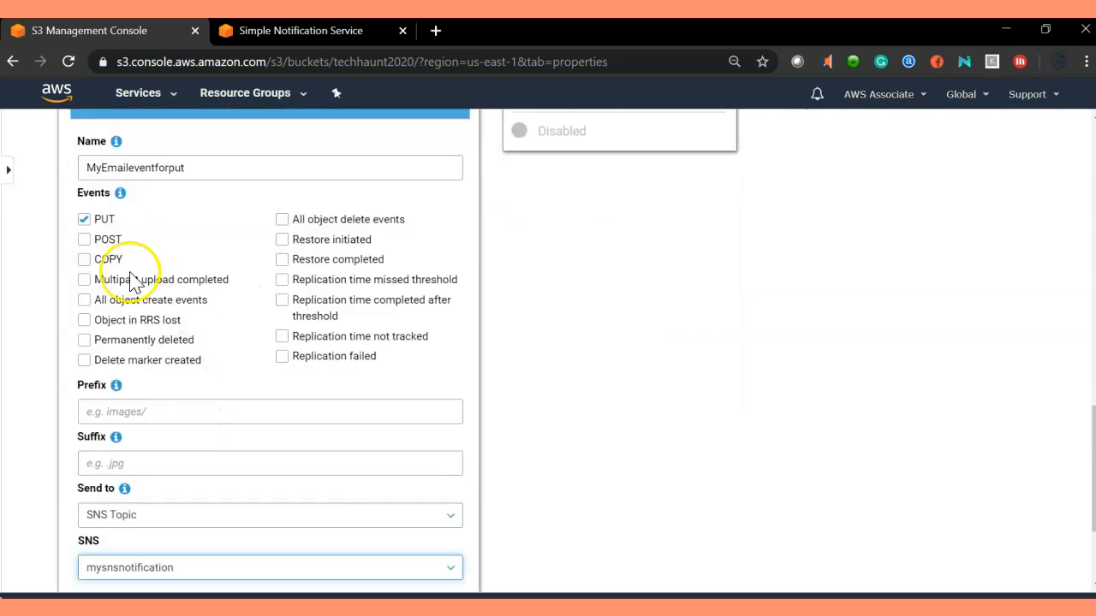
left_click_drag(179, 166, 66, 169)
left_click(195, 166)
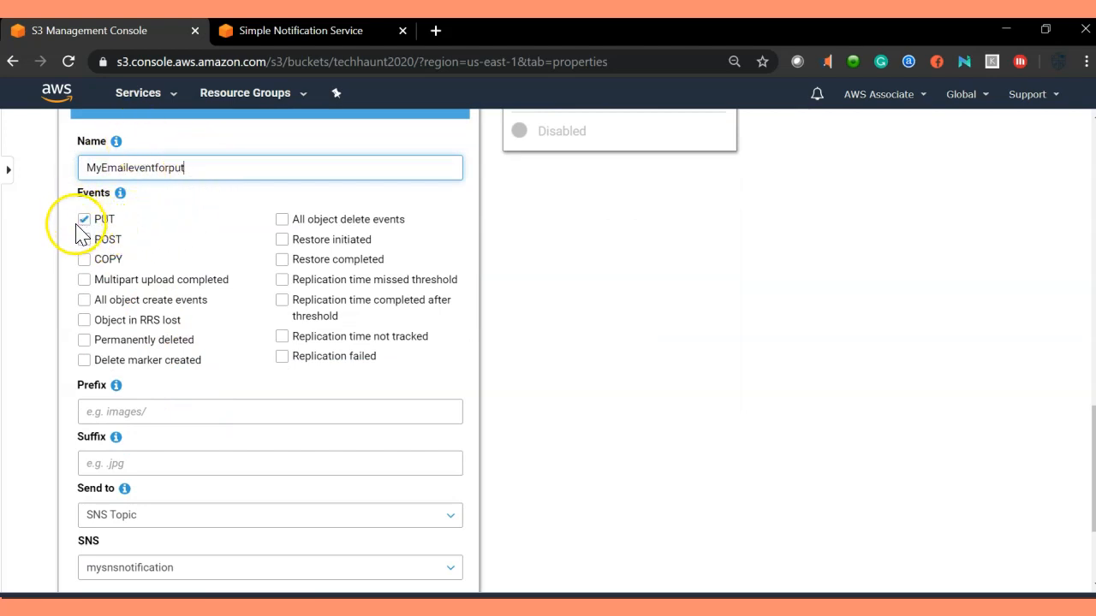
scroll(221, 276, "down", 1)
scroll(221, 276, "down", 1)
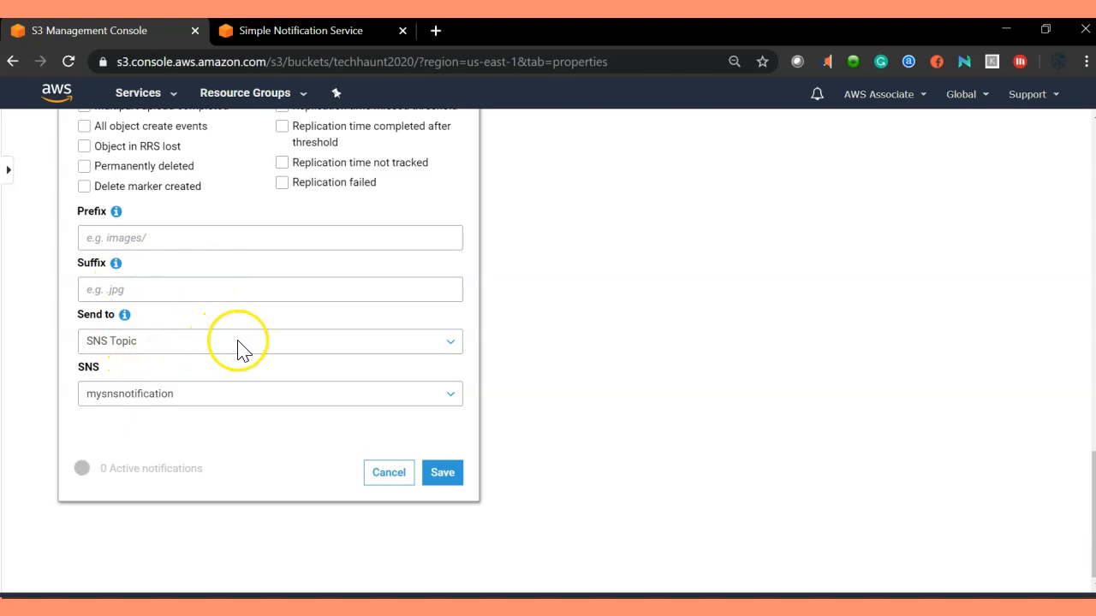
scroll(85, 195, "up", 3)
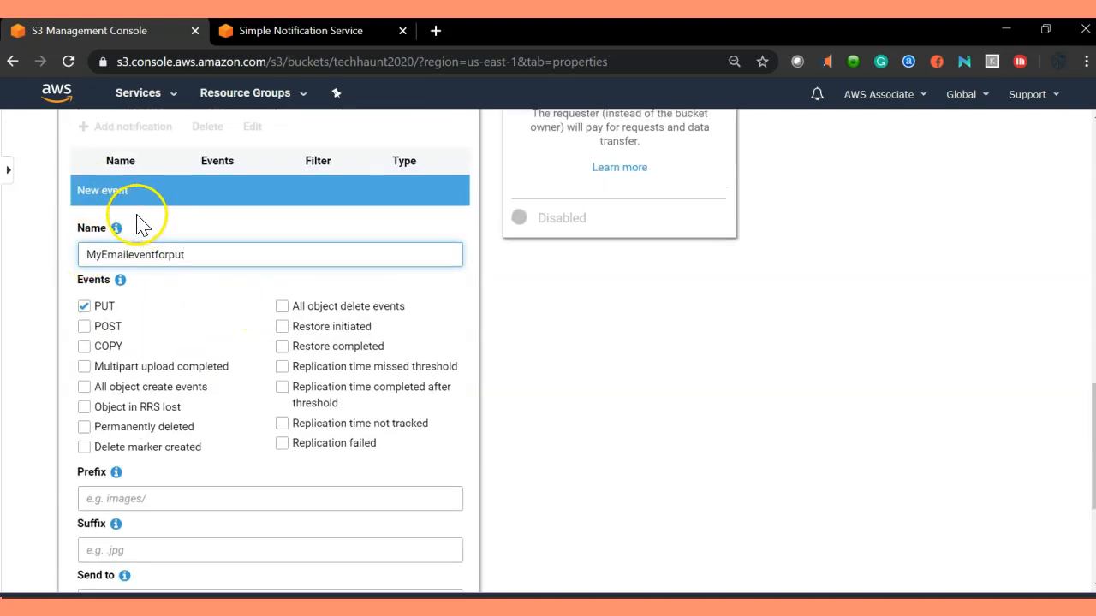
scroll(134, 215, "up", 1)
scroll(208, 269, "down", 4)
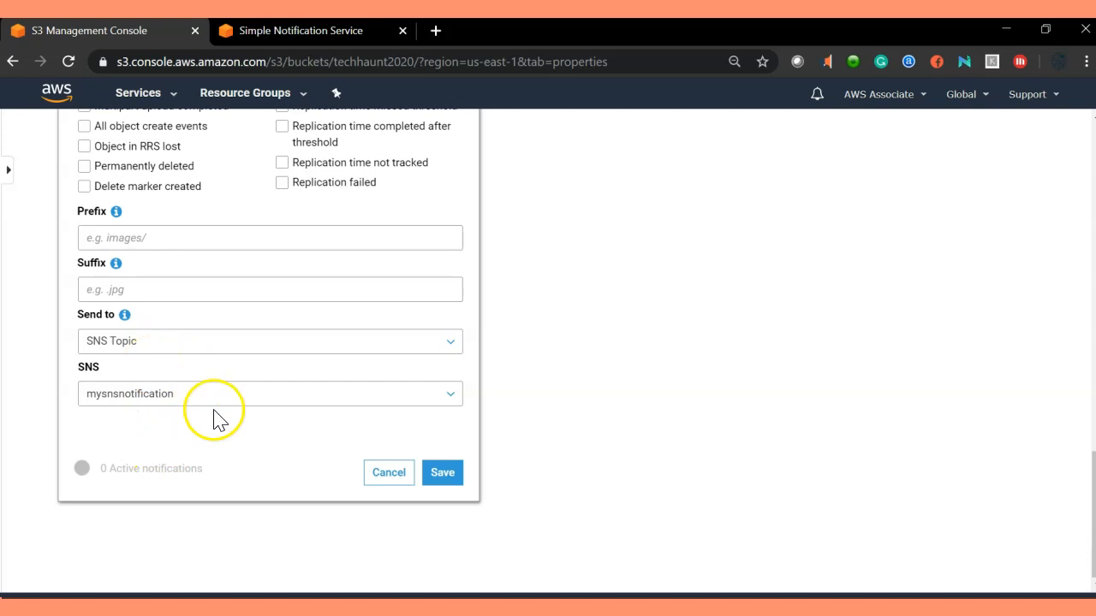
Save the PUT-to-SNS notification and go to techhaunt2020's Overview tab.
left_click(447, 475)
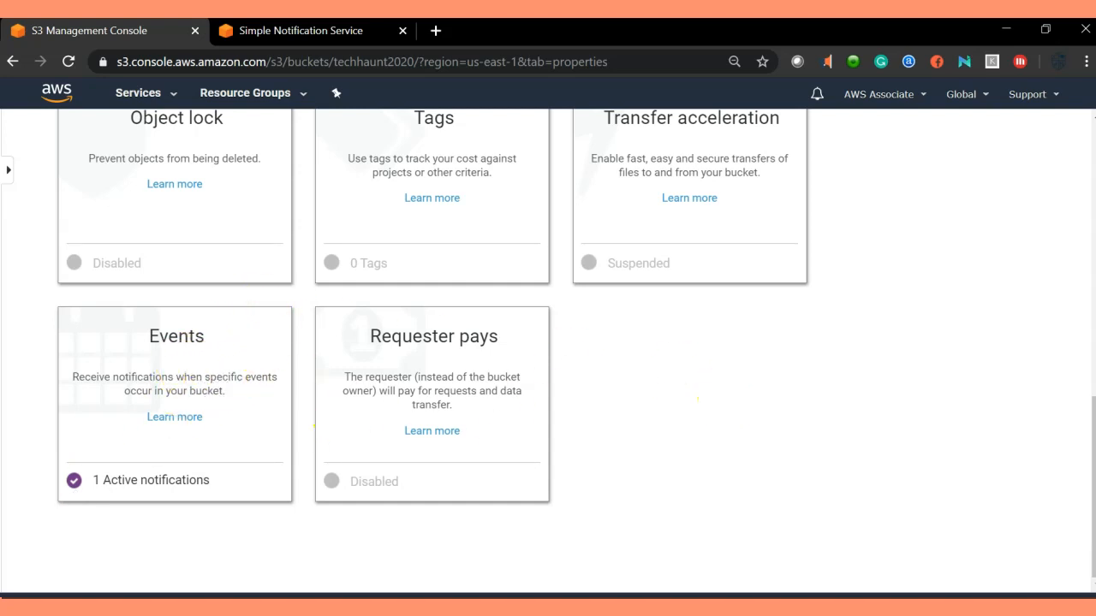
left_click(737, 424)
scroll(741, 432, "up", 10)
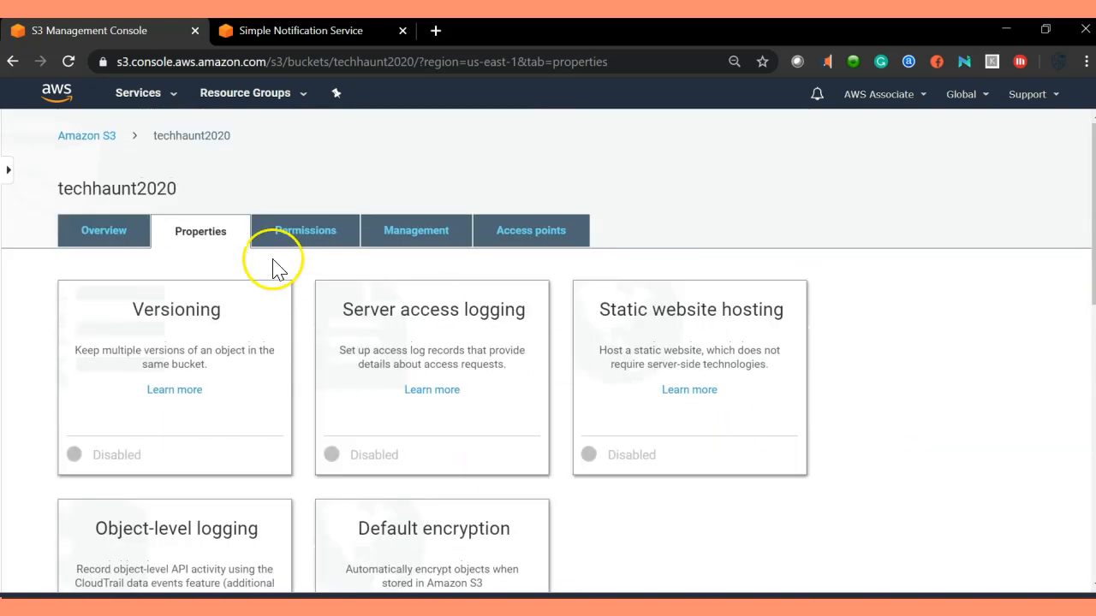
left_click(103, 238)
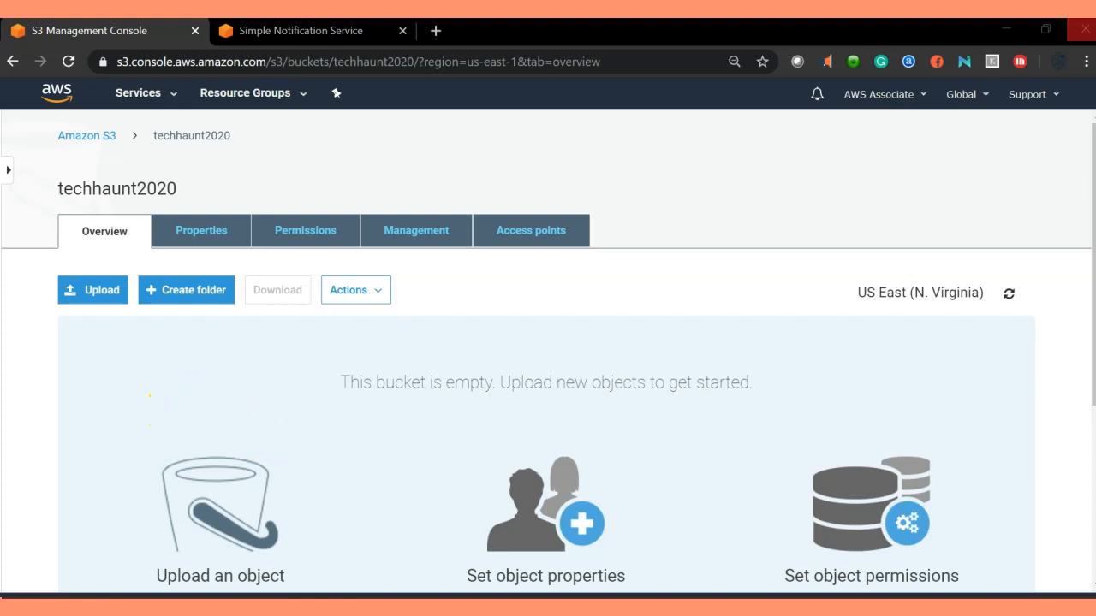
Maximize the Gmail window, then minimize it to reveal the S3 bucket Overview.
left_click_drag(1095, 129, 662, 114)
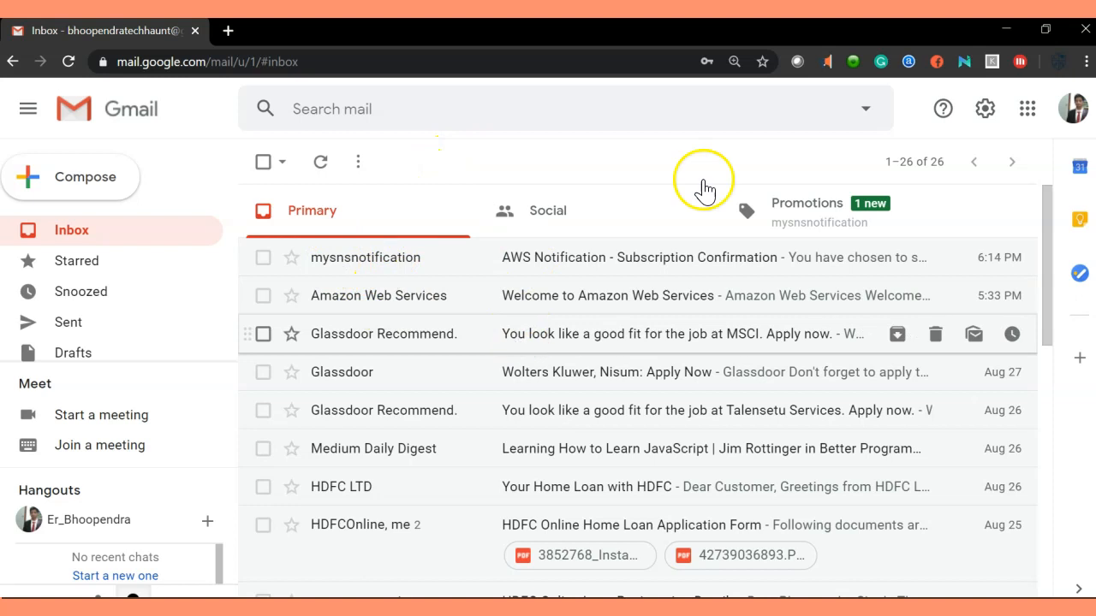
left_click(1005, 29)
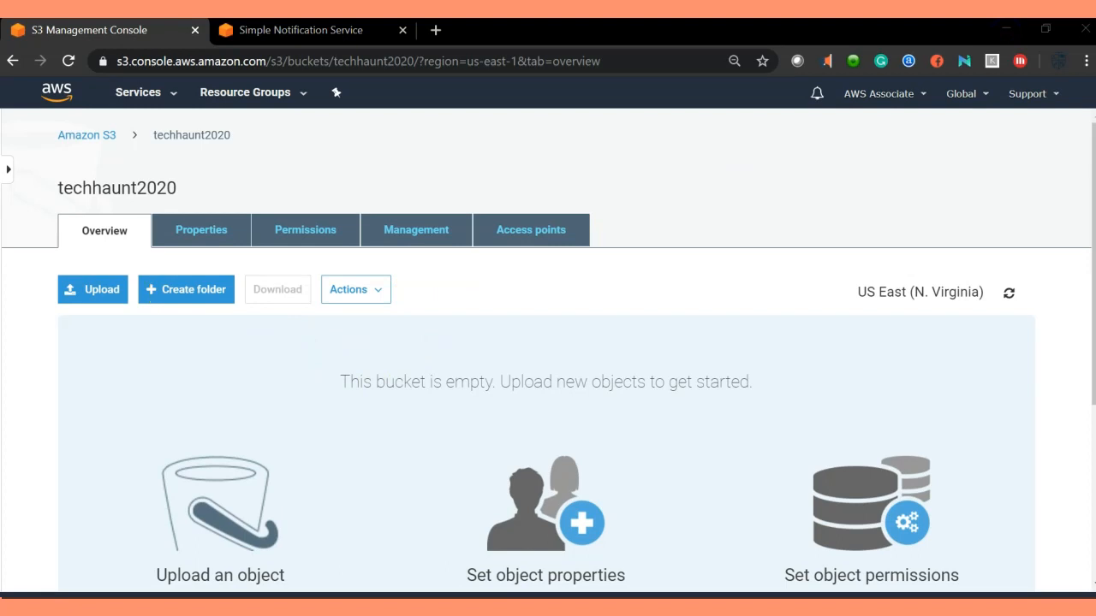
Upload Dossier1.PNG into techhaunt2020, then switch to the Gmail inbox.
left_click_drag(1093, 396, 310, 436)
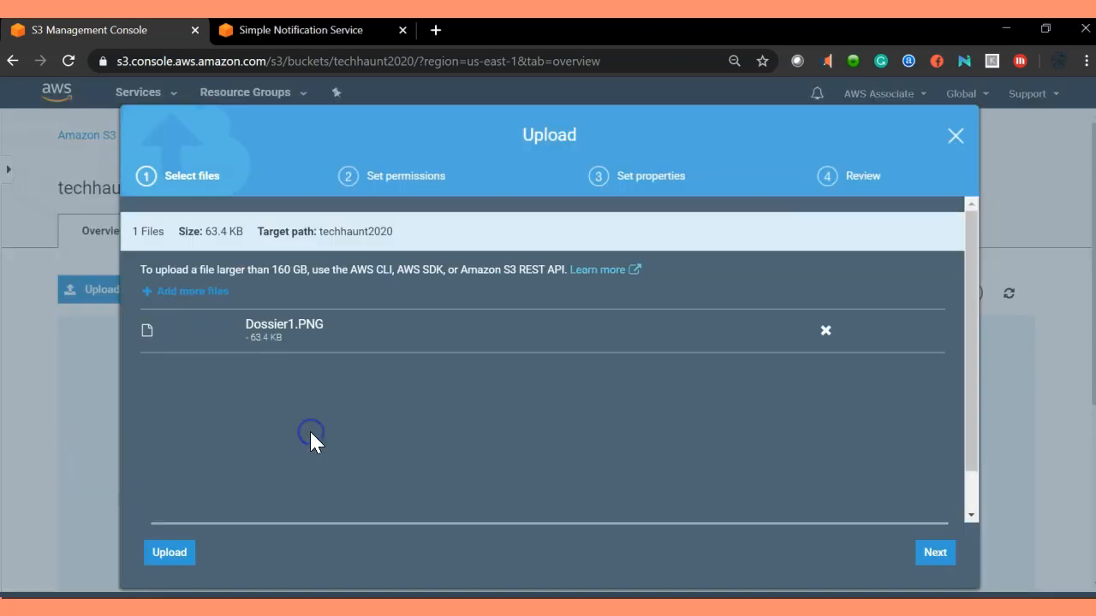
left_click(160, 554)
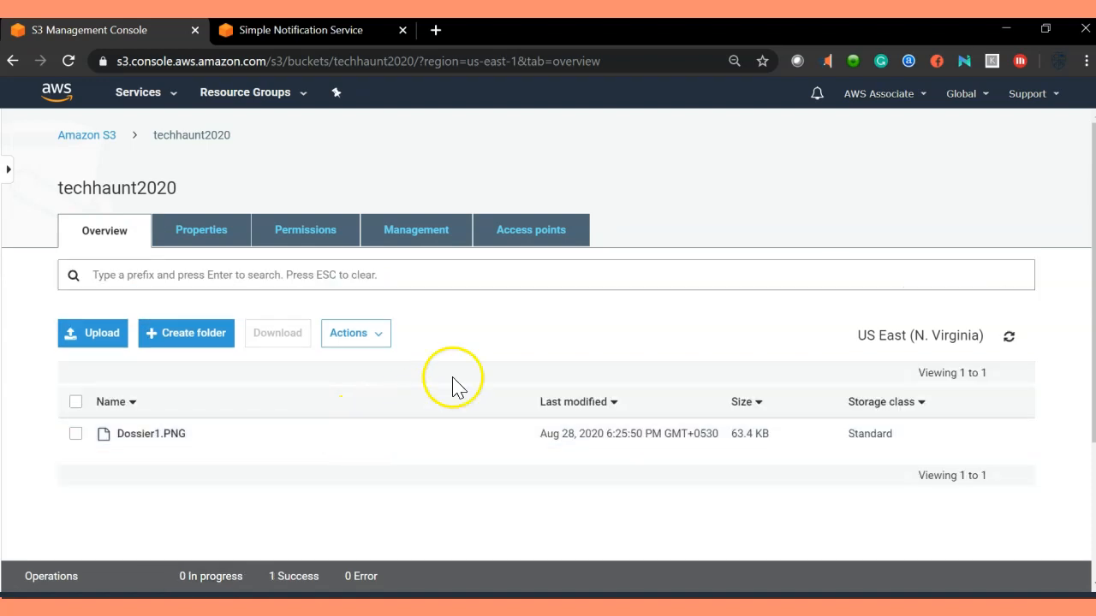
left_click(655, 236)
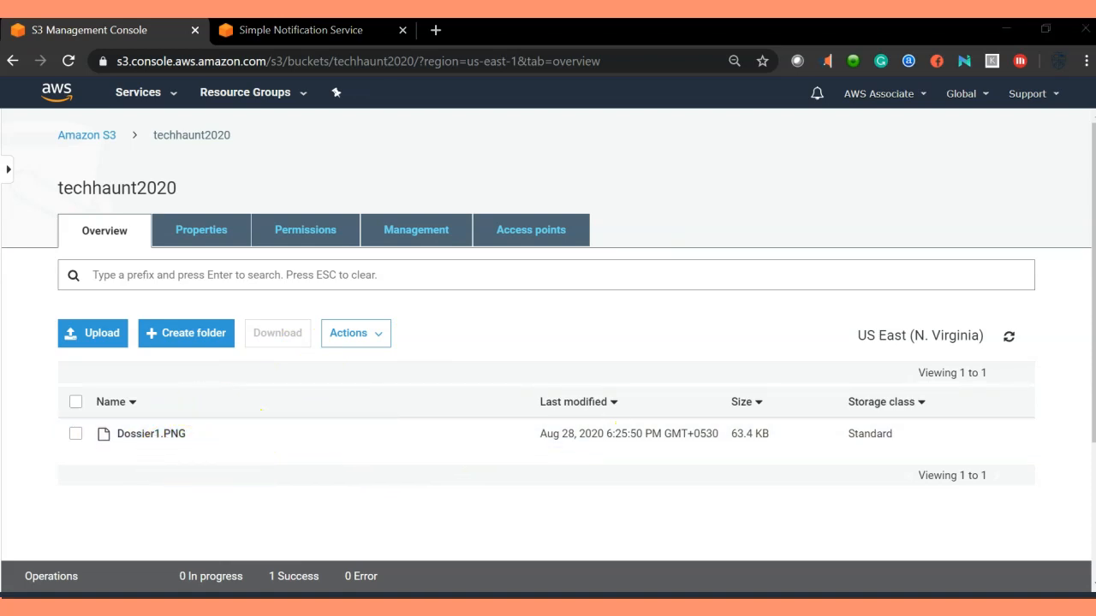
key("alt+Tab")
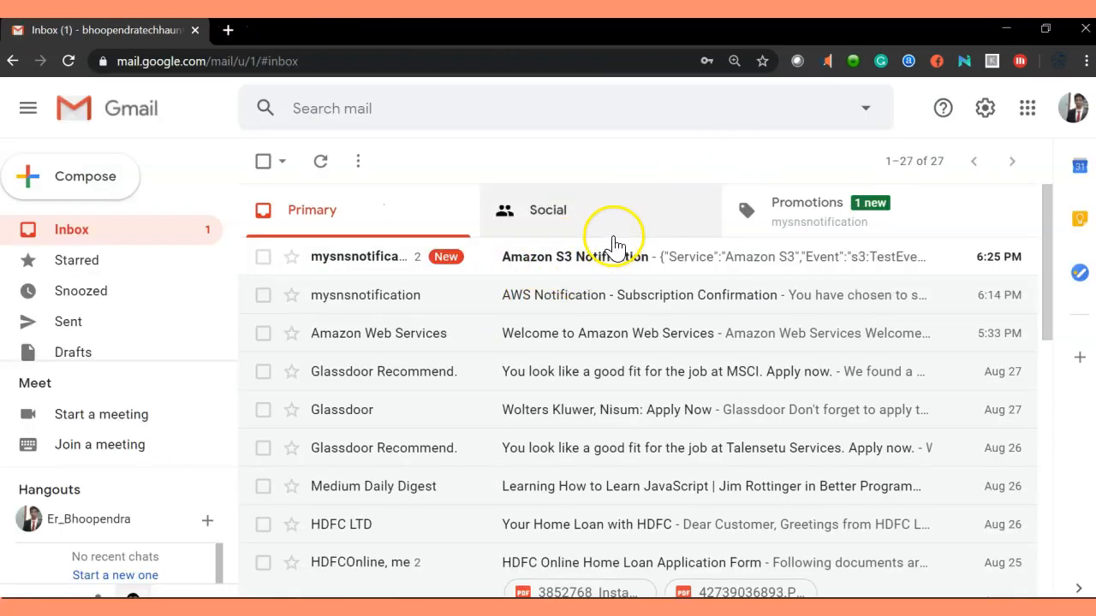
mouse_move(479, 597)
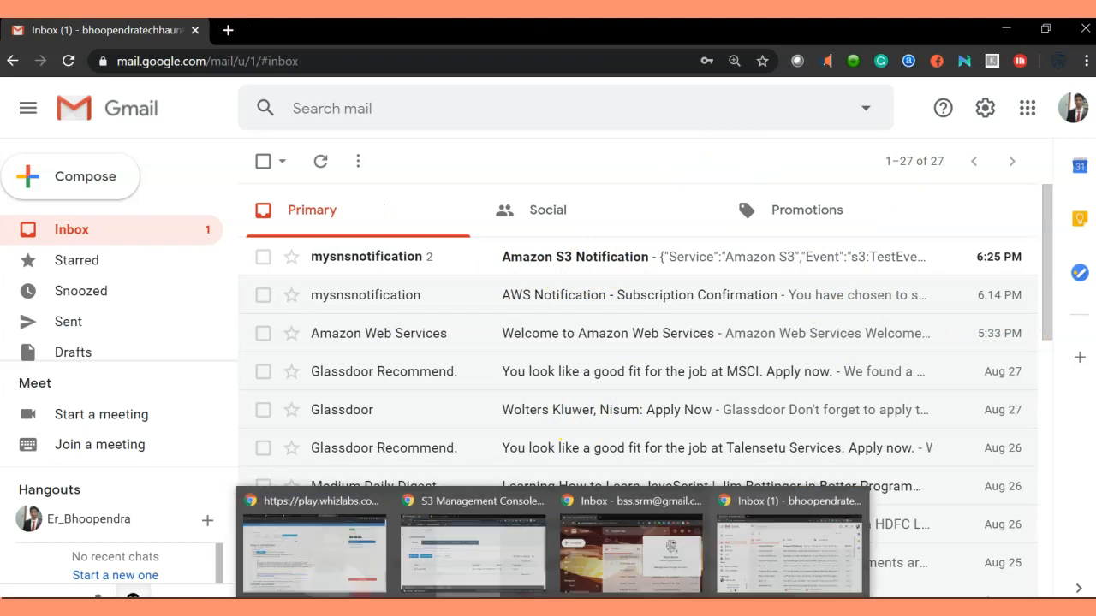
left_click(443, 580)
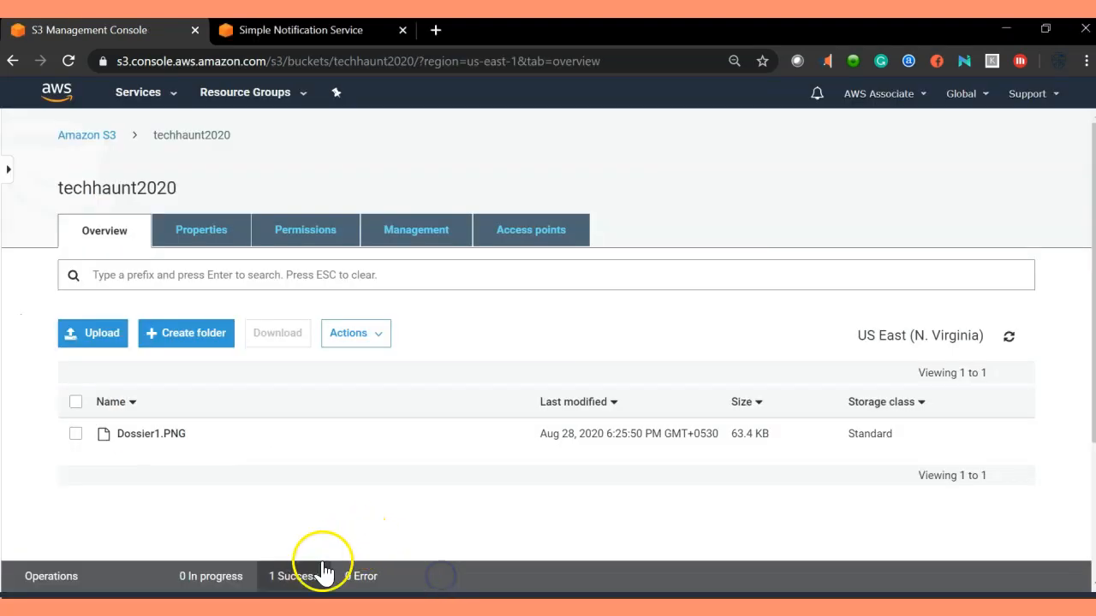
scroll(342, 479, "down", 2)
scroll(205, 552, "up", 2)
left_click(263, 435)
left_click(291, 576)
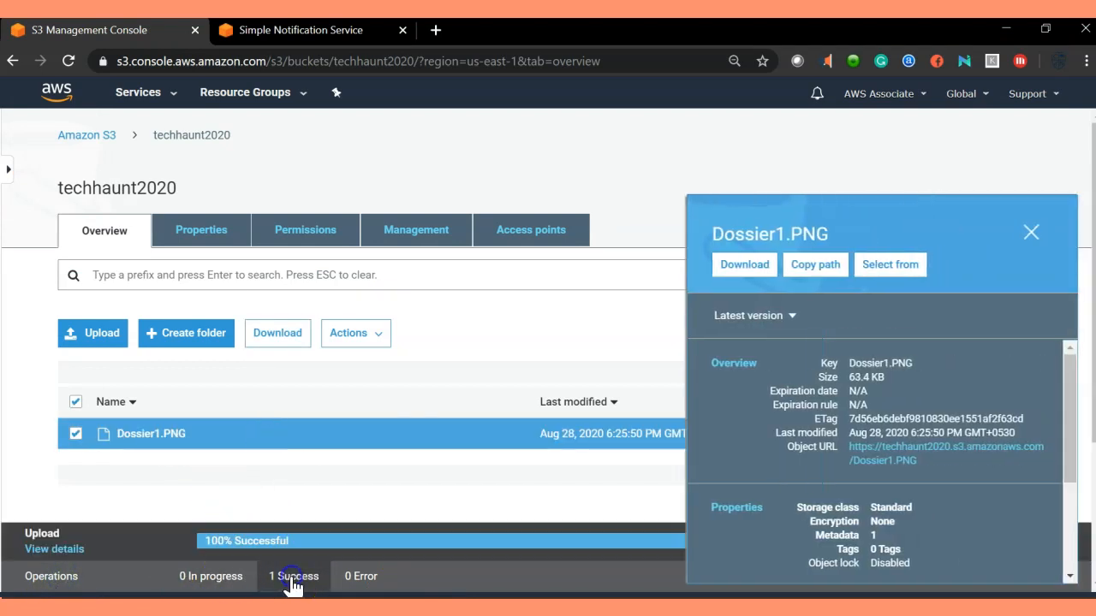
left_click(58, 548)
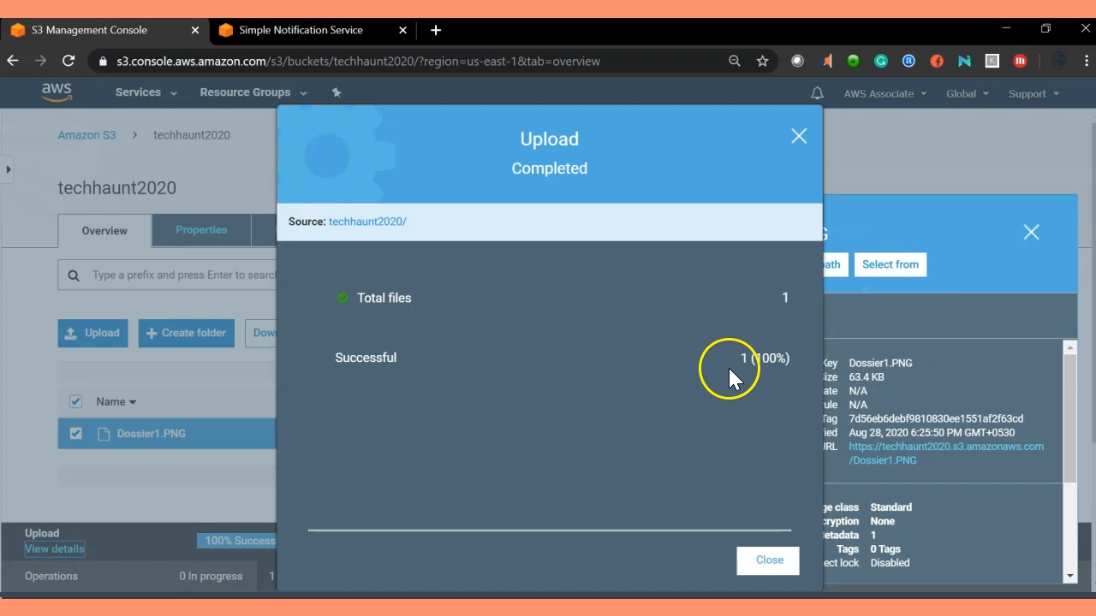
left_click(798, 137)
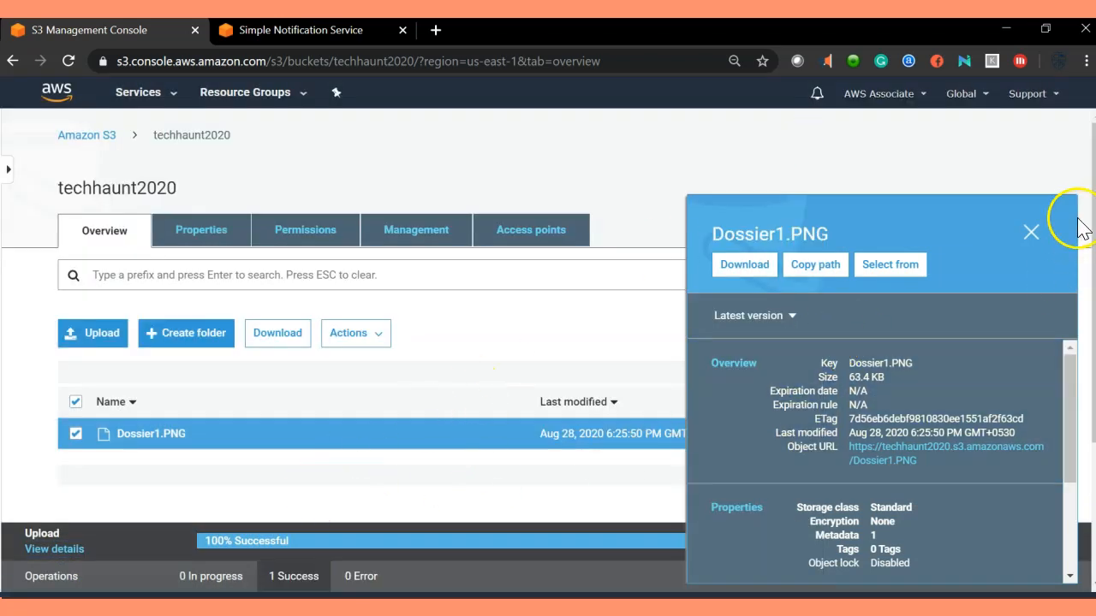
left_click(1031, 231)
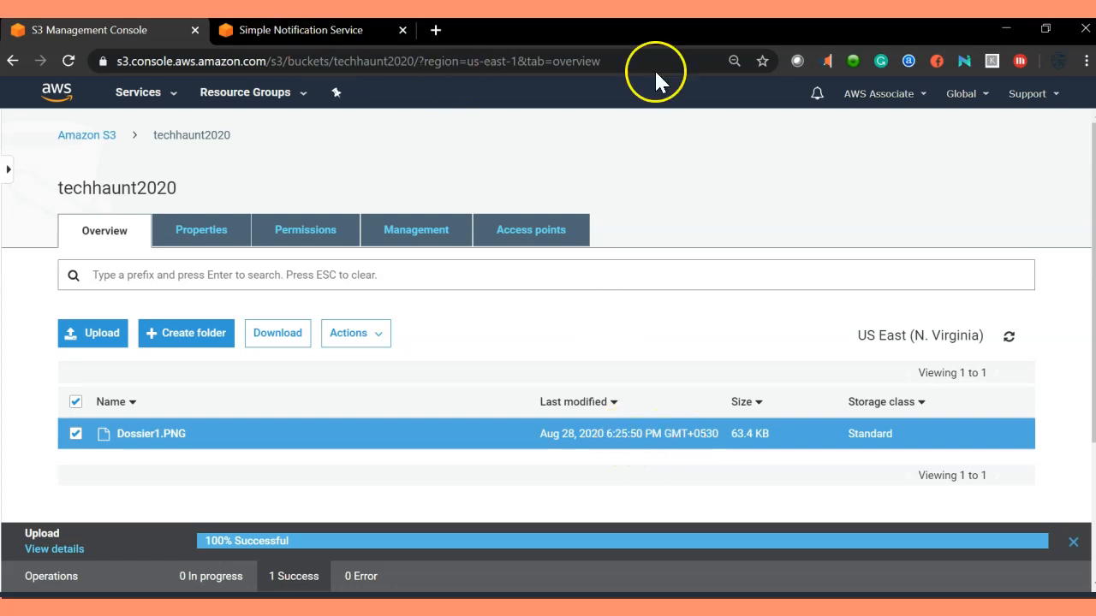
left_click(1005, 28)
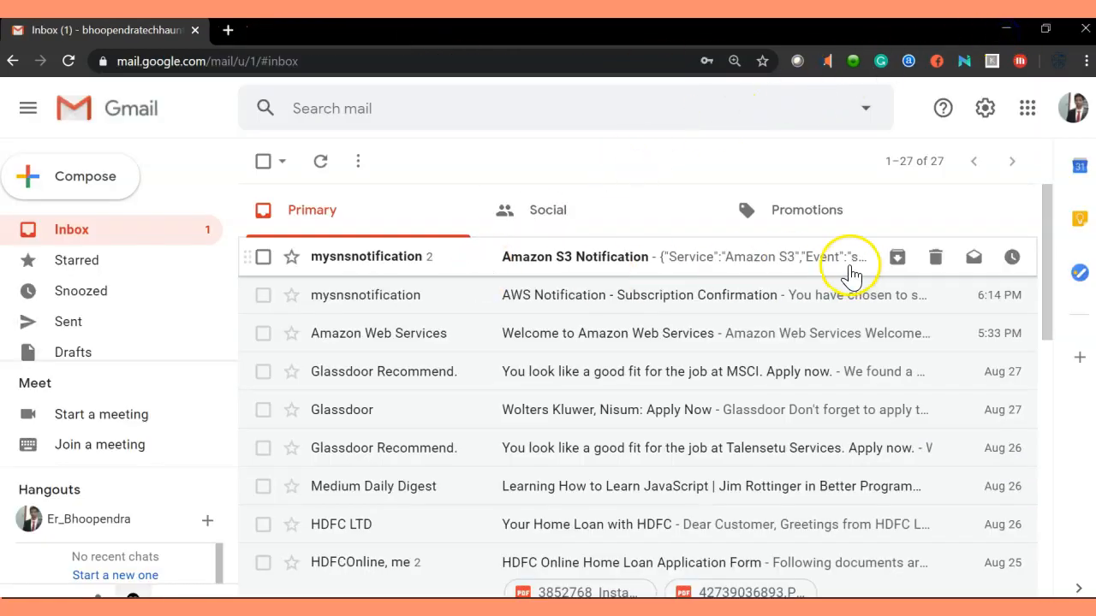
Open the Amazon S3 Notification email and highlight its JSON event record.
left_click(674, 262)
left_click(801, 276)
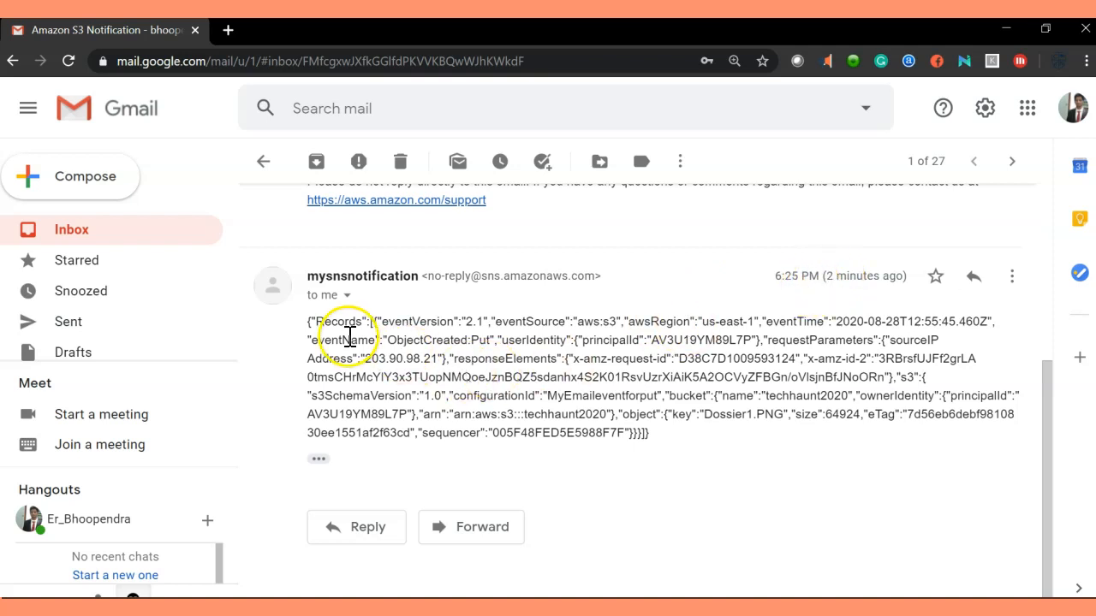
left_click_drag(308, 319, 663, 449)
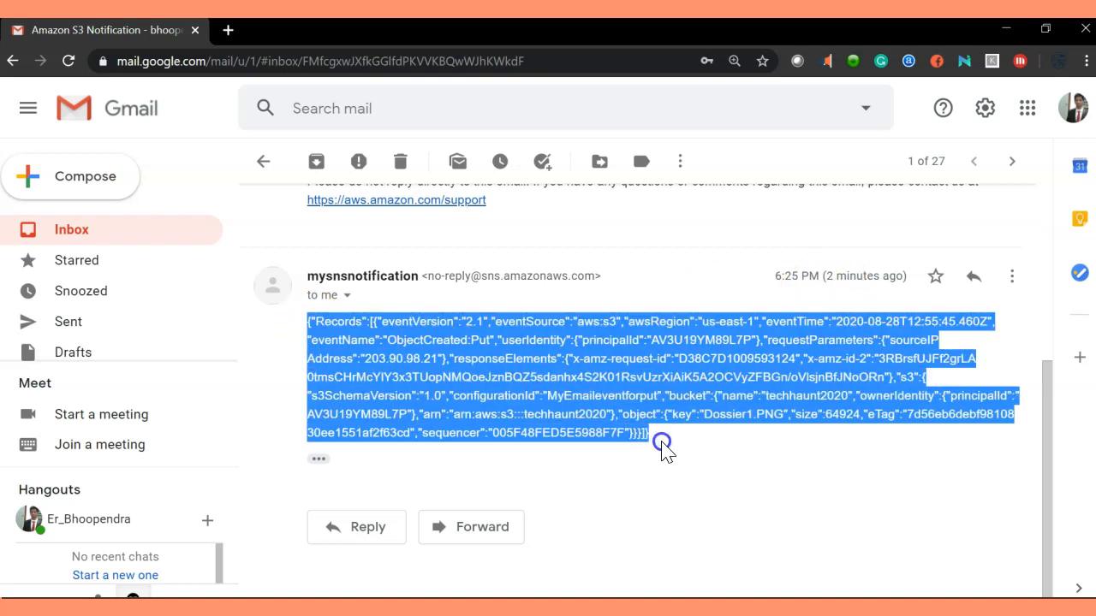
left_click(683, 358)
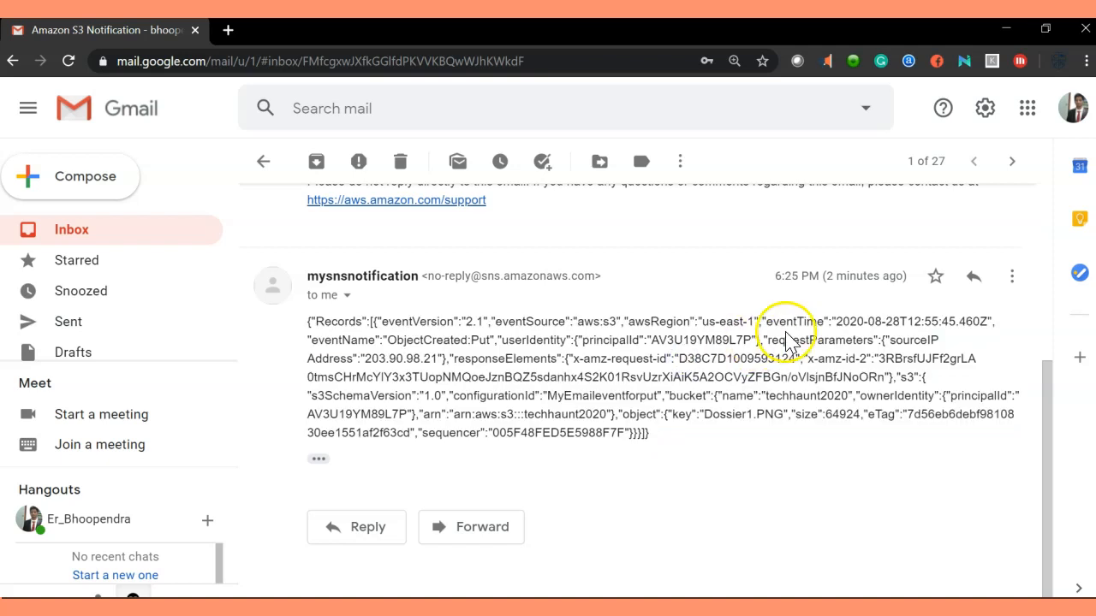
Highlight awsRegion us-east-1, eventTime, ObjectCreated:Put and principalId in the JSON.
left_click_drag(701, 321, 733, 321)
double_click(656, 321)
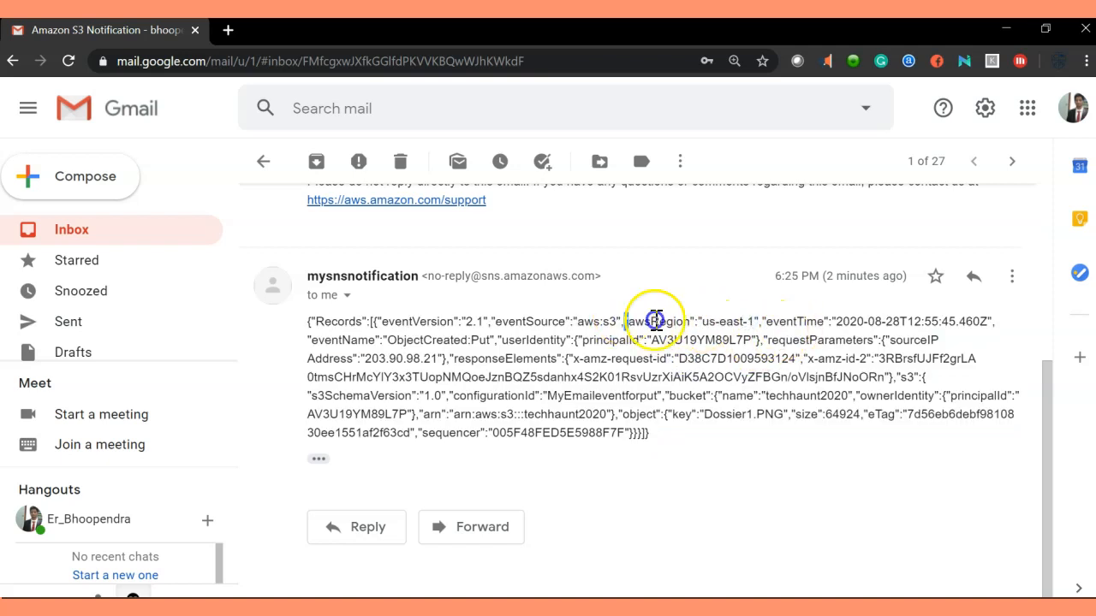
left_click_drag(496, 322, 693, 325)
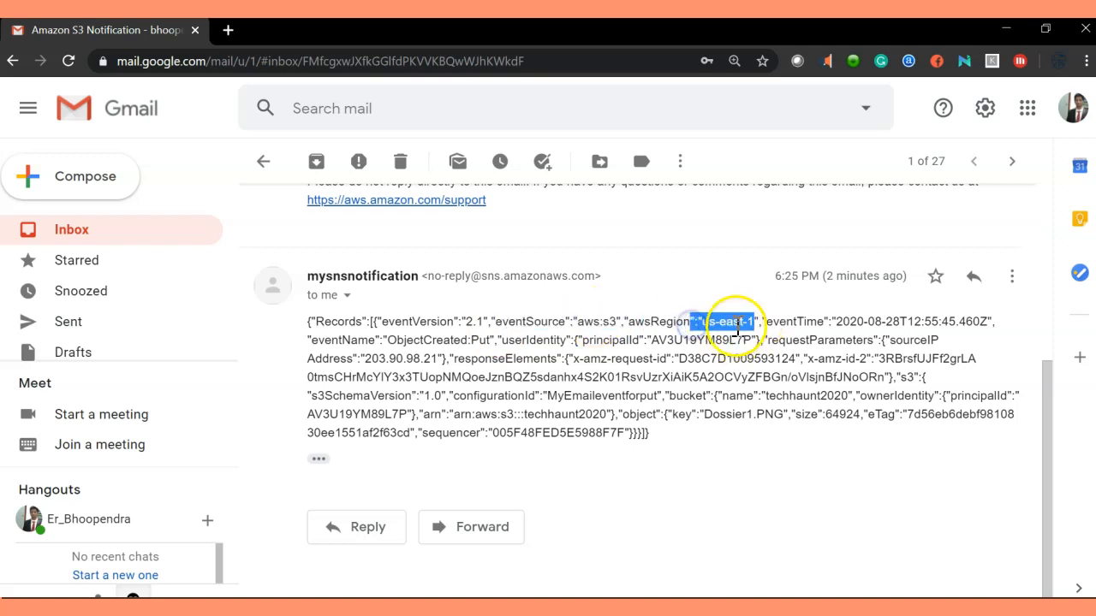
left_click(753, 322)
double_click(829, 318)
left_click_drag(828, 318, 917, 321)
left_click(315, 343)
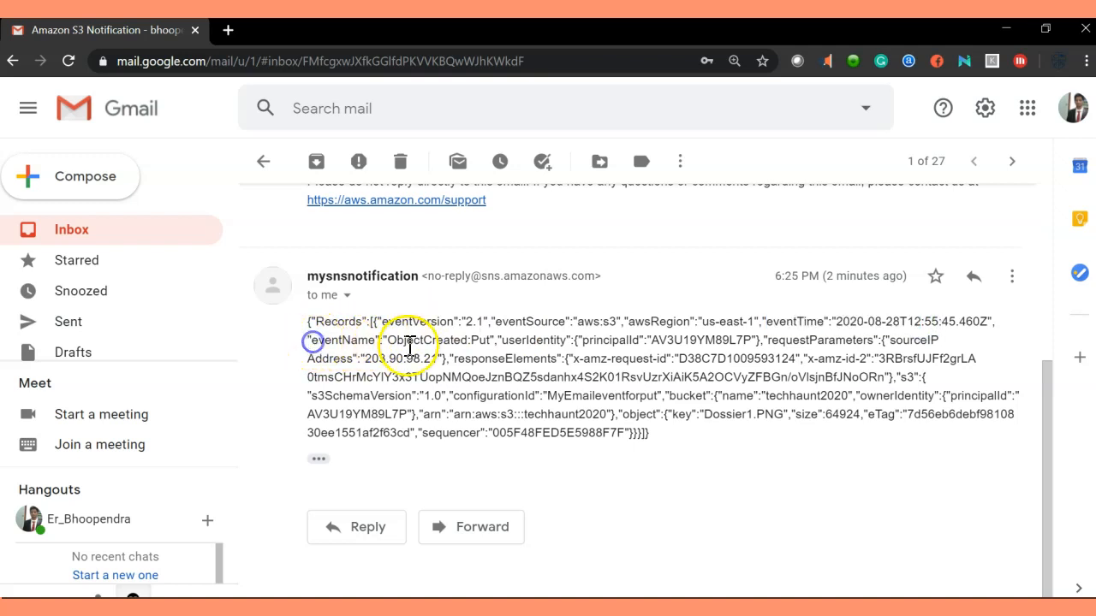
left_click_drag(492, 340, 308, 339)
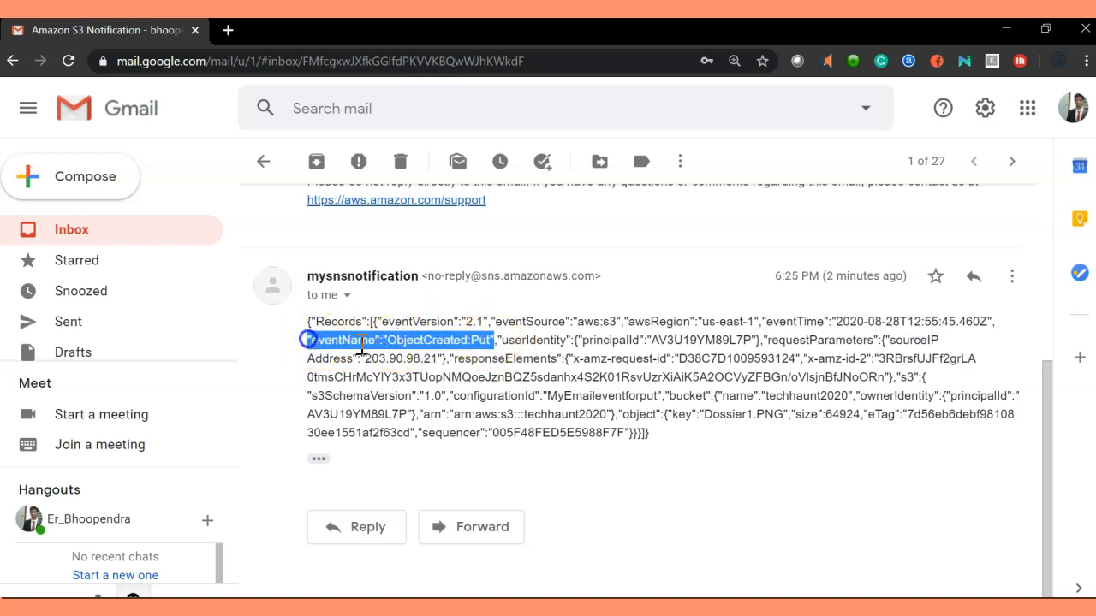
left_click(530, 353)
left_click_drag(489, 340, 391, 341)
left_click(611, 340)
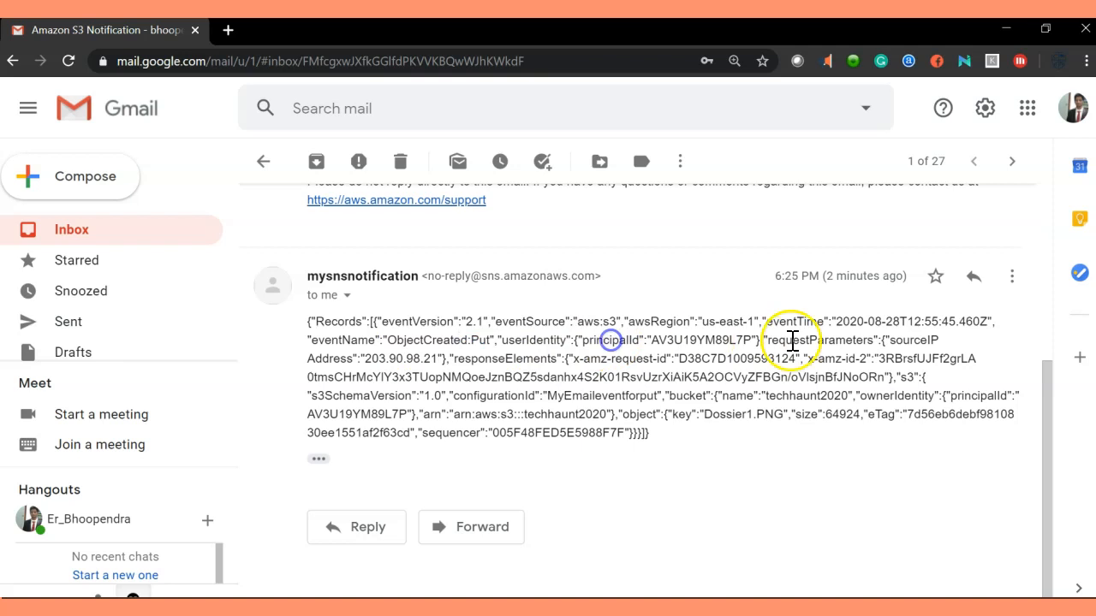
left_click_drag(586, 343, 691, 340)
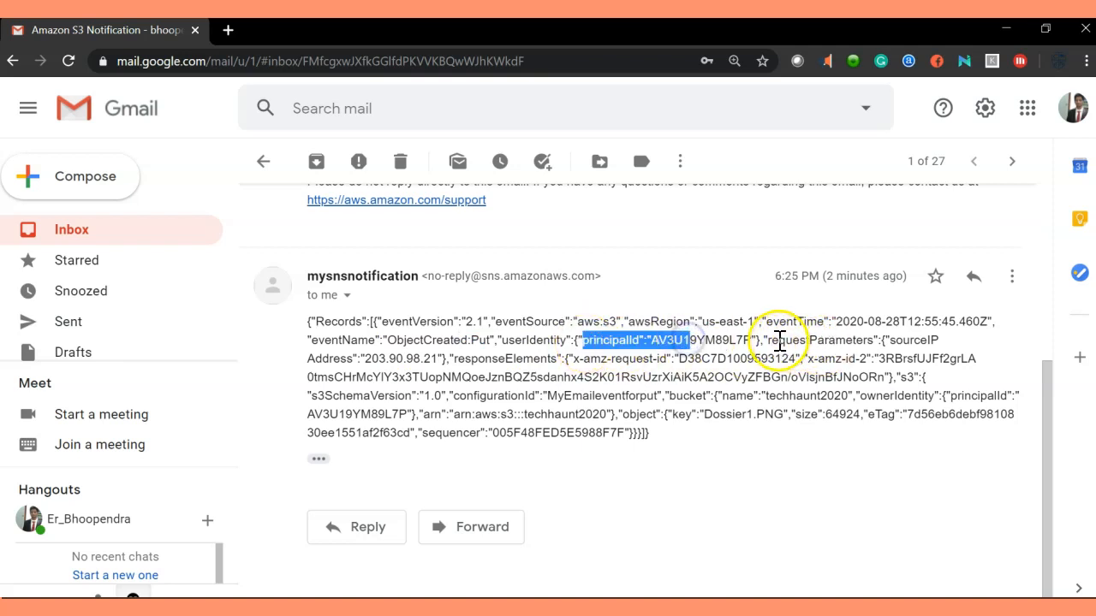
left_click_drag(778, 342, 856, 341)
left_click_drag(358, 359, 593, 364)
left_click(542, 360)
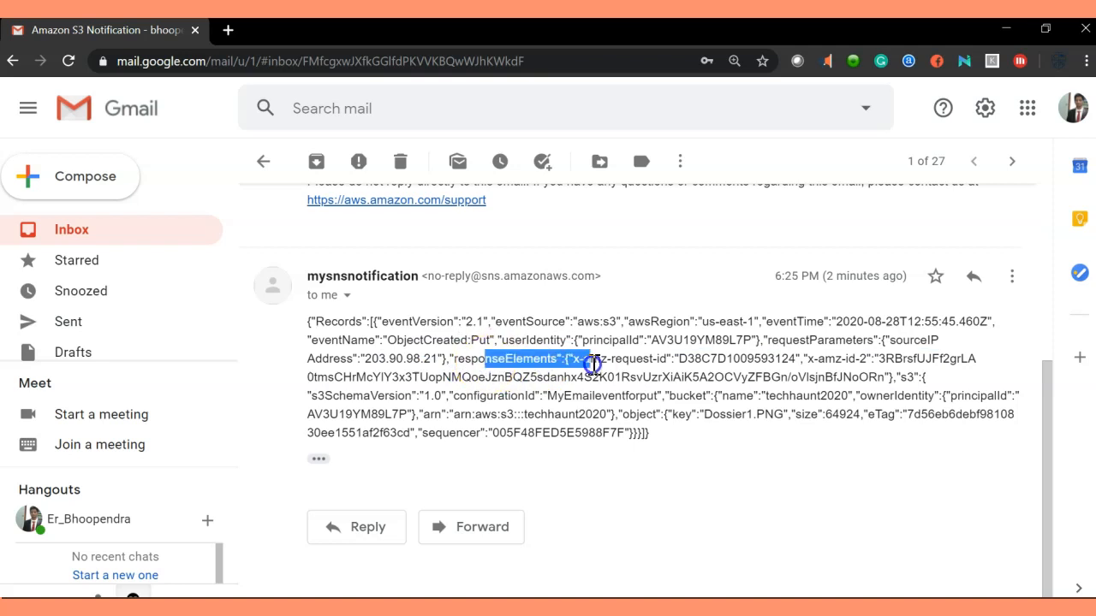
left_click(850, 383)
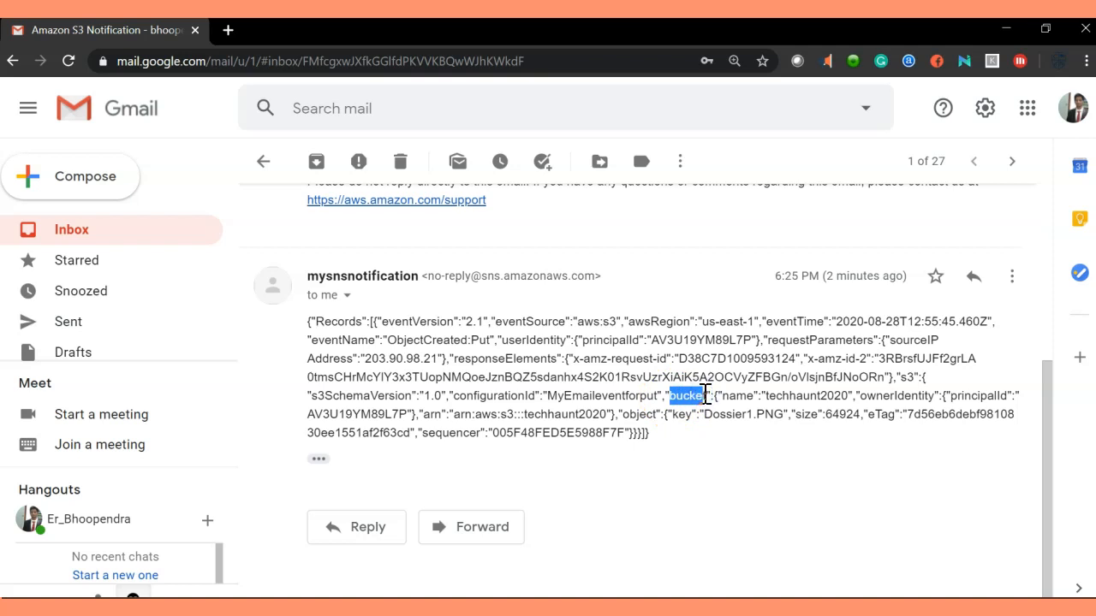
left_click(770, 398)
left_click_drag(768, 396, 965, 396)
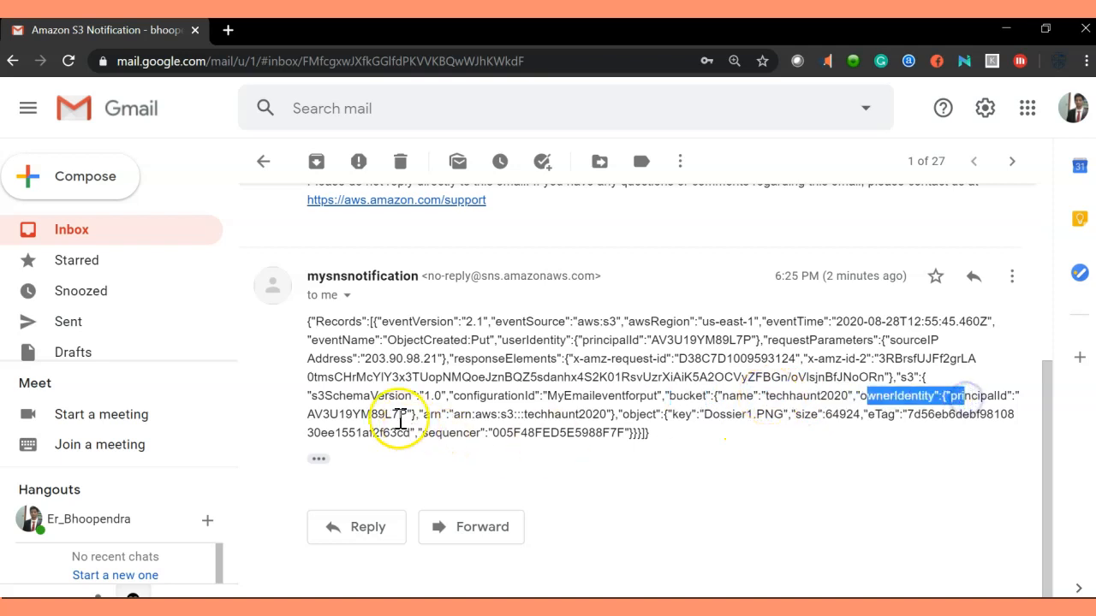
left_click_drag(424, 415, 649, 411)
left_click(665, 419)
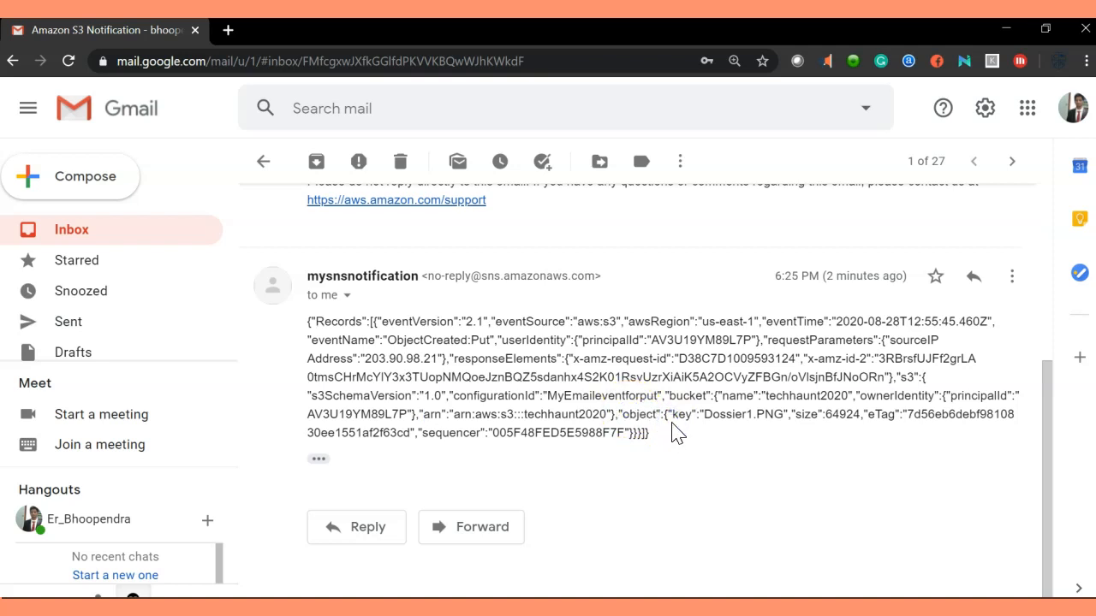
left_click_drag(703, 413, 786, 413)
left_click_drag(863, 414, 802, 420)
left_click_drag(659, 441, 617, 401)
left_click(627, 376)
left_click(728, 422)
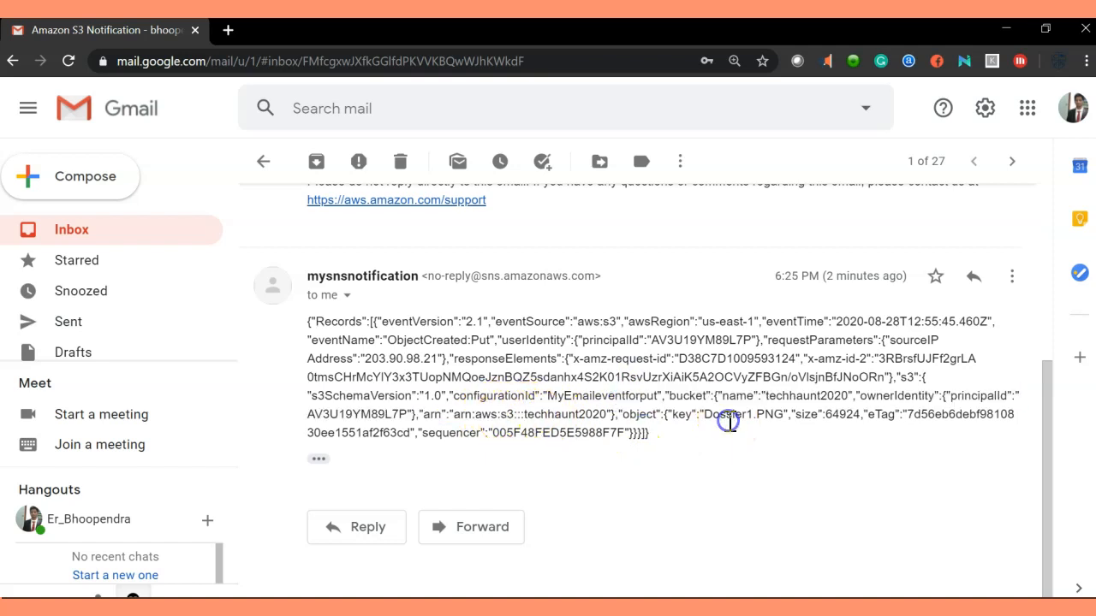